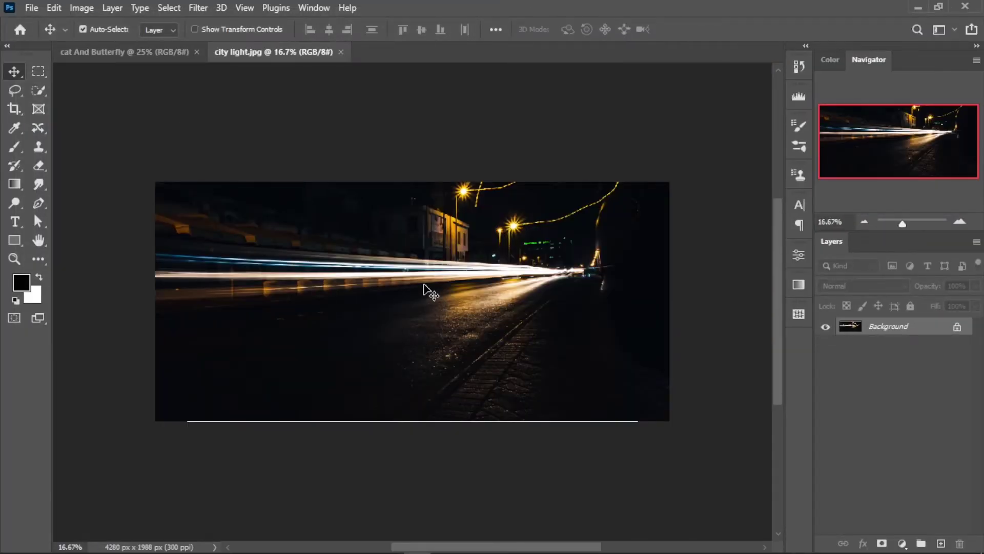
Unlock the city light photo and drag it into the cat And Butterfly document.
click(958, 329)
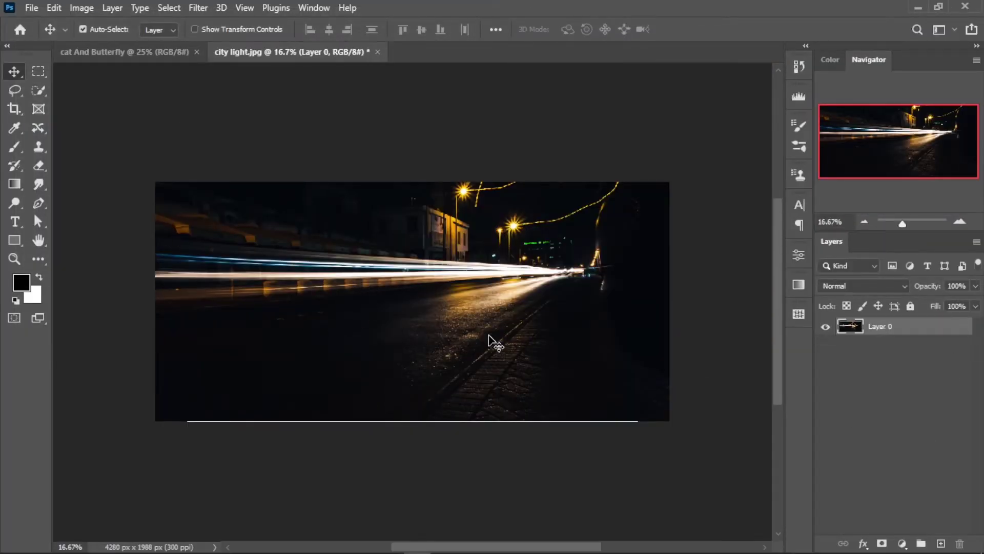
drag(492, 341, 394, 273)
scroll(394, 273, down, 2)
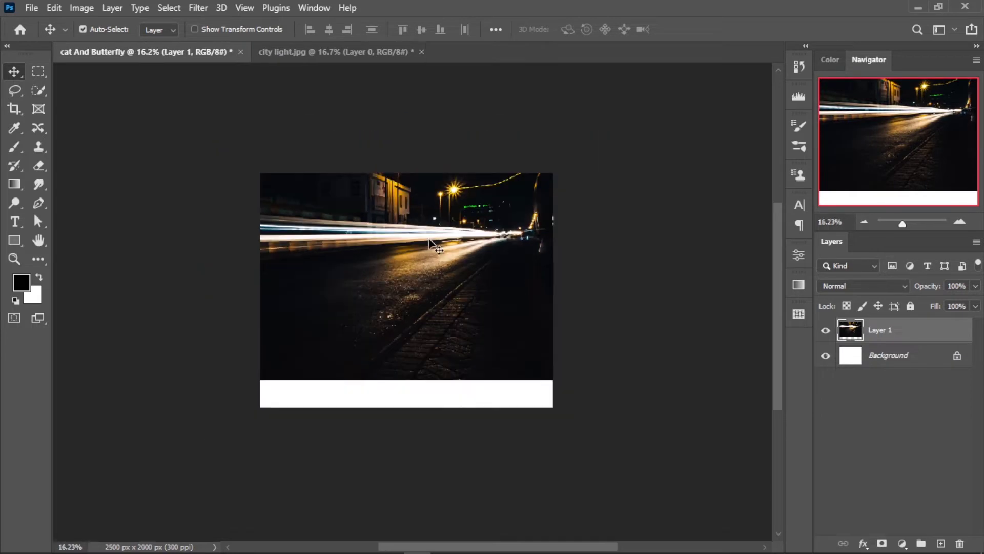
Stretch the street photo to cover the canvas and flip it horizontally.
key(ctrl+t)
mouse_move(431, 281)
mouse_down()
mouse_move(433, 355)
mouse_move(445, 277)
mouse_up()
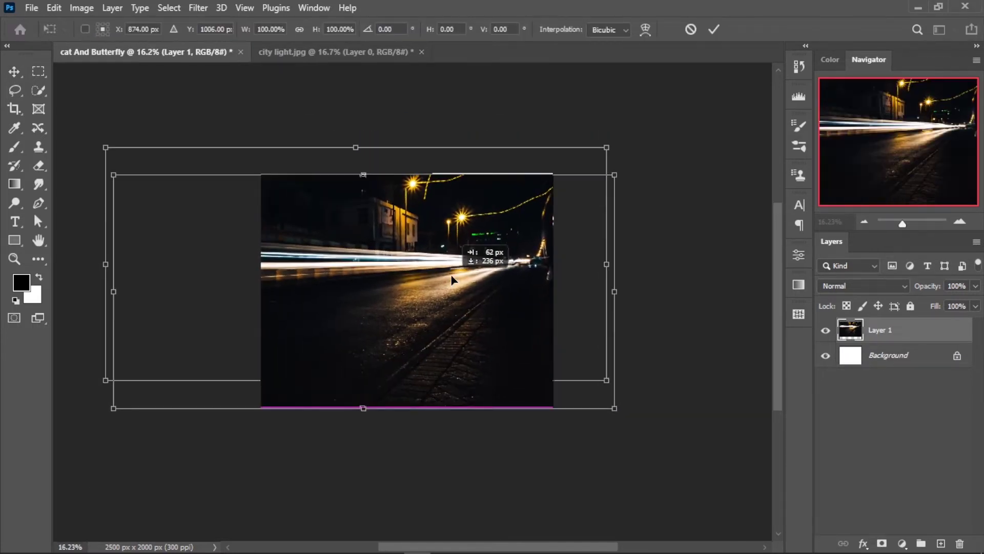
drag(364, 173, 364, 153)
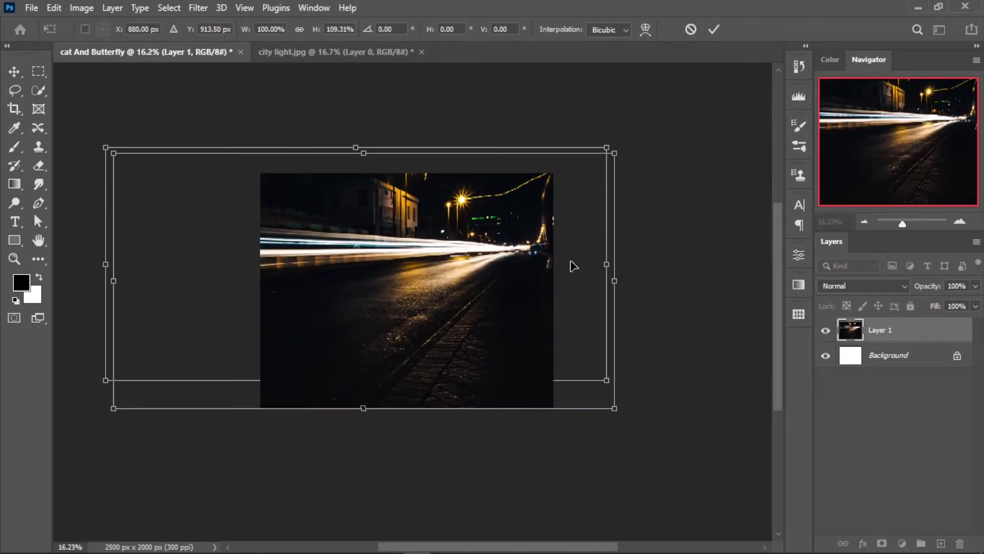
scroll(471, 307, up, 3)
mouse_move(468, 288)
mouse_down()
mouse_move(526, 308)
mouse_move(509, 277)
mouse_up()
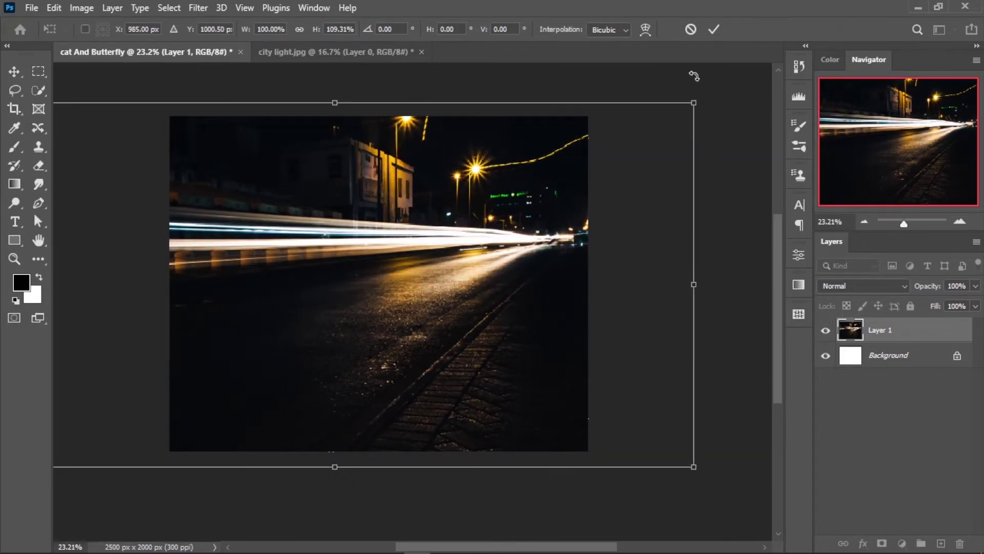
right_click(530, 164)
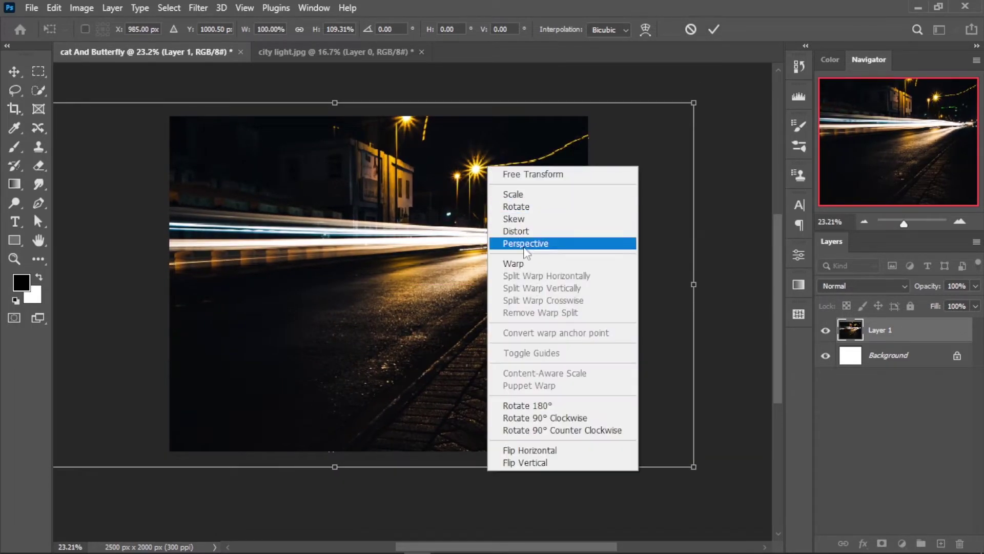
click(516, 451)
click(714, 29)
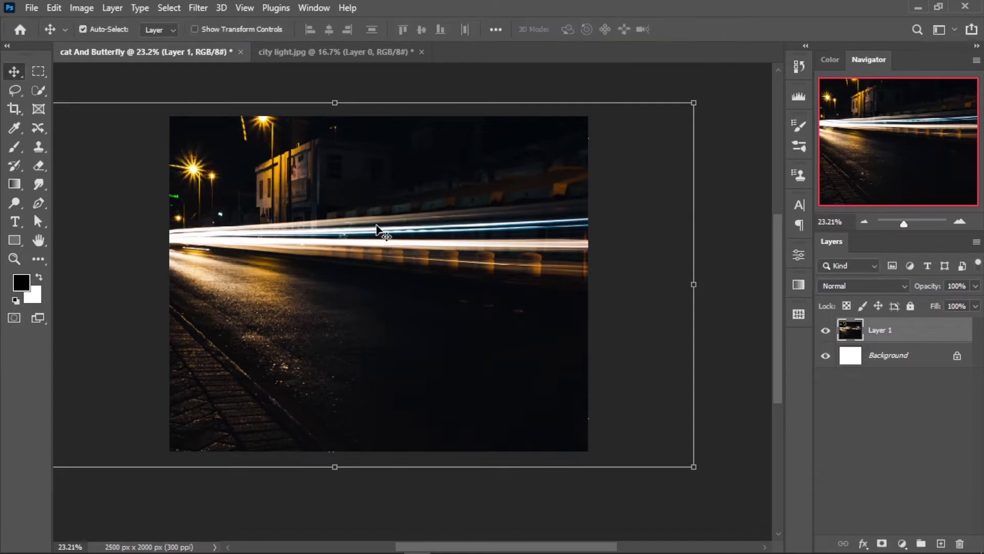
Shift the flipped street photo about 289 px left and deselect it.
mouse_move(295, 279)
mouse_down()
mouse_move(260, 278)
mouse_move(272, 279)
mouse_up()
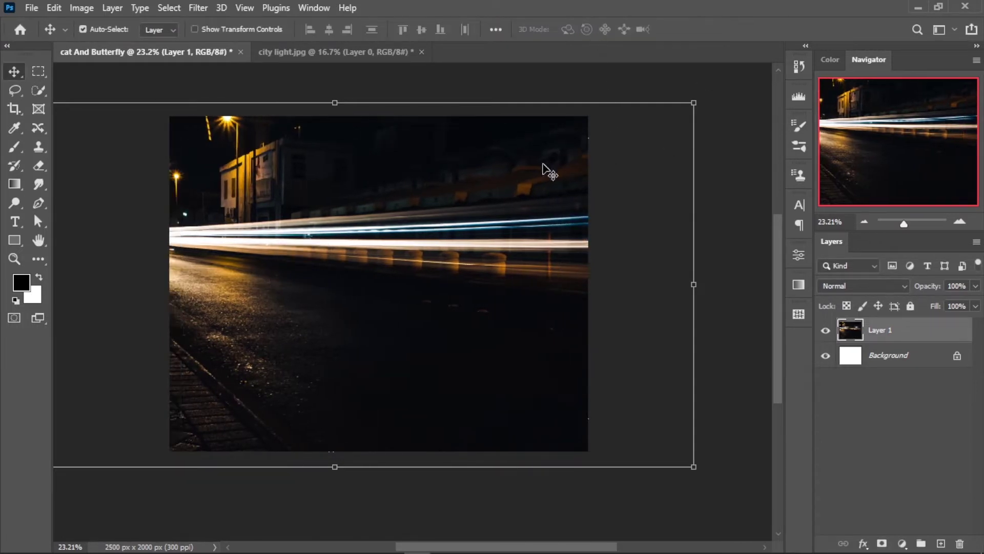
scroll(550, 174, down, 2)
click(635, 374)
scroll(430, 247, up, 1)
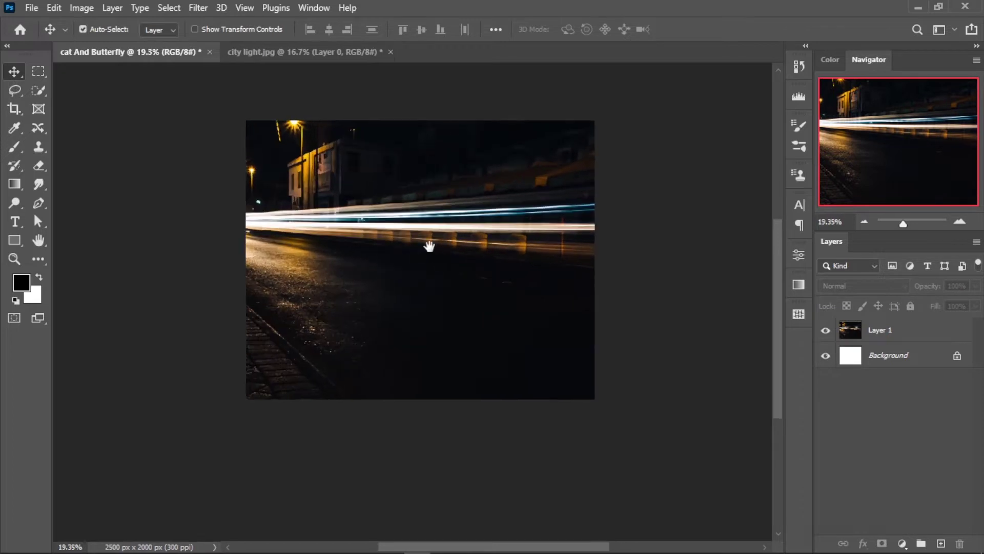
Close city light.jpg without saving and open cat.jpg via Open As.
click(341, 52)
click(391, 52)
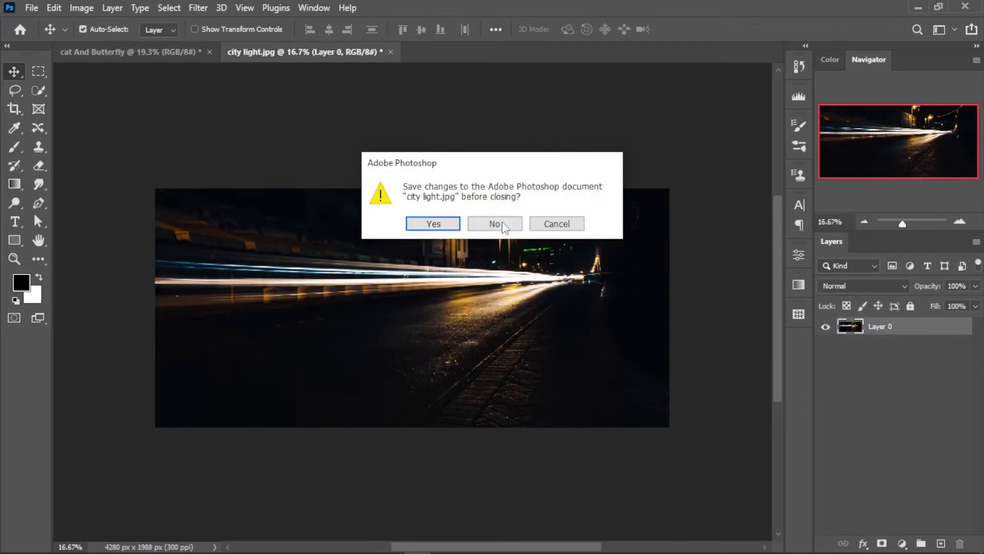
click(495, 224)
click(32, 7)
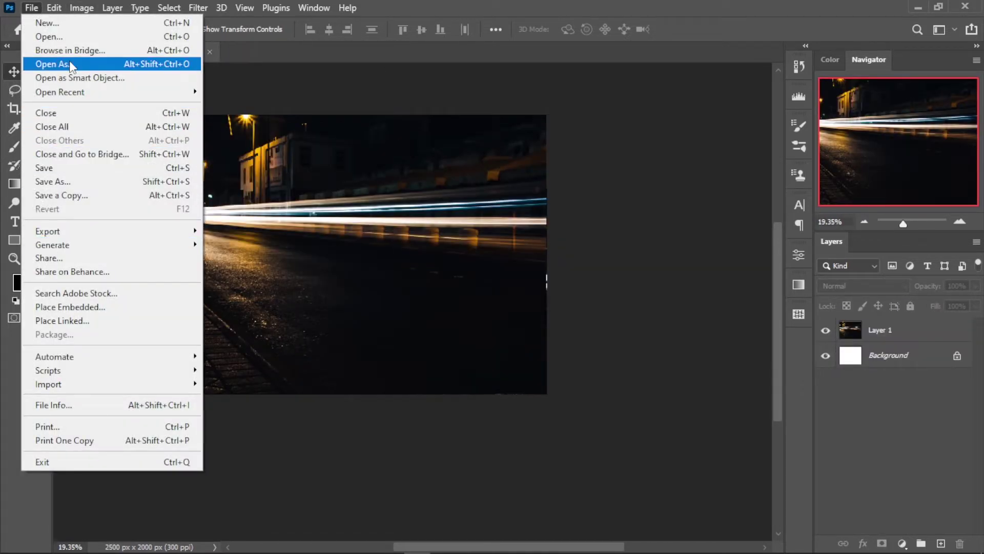
click(69, 37)
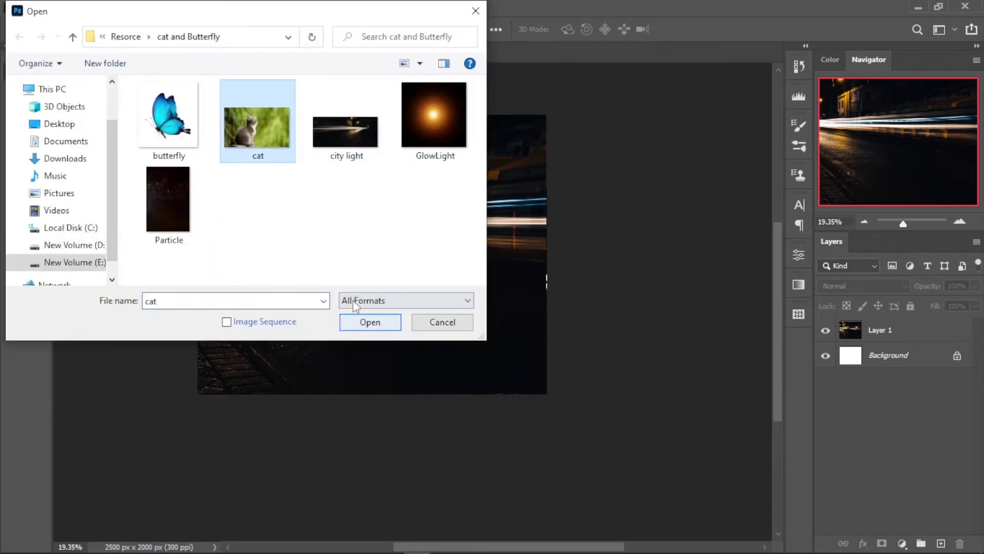
click(347, 319)
scroll(391, 260, up, 3)
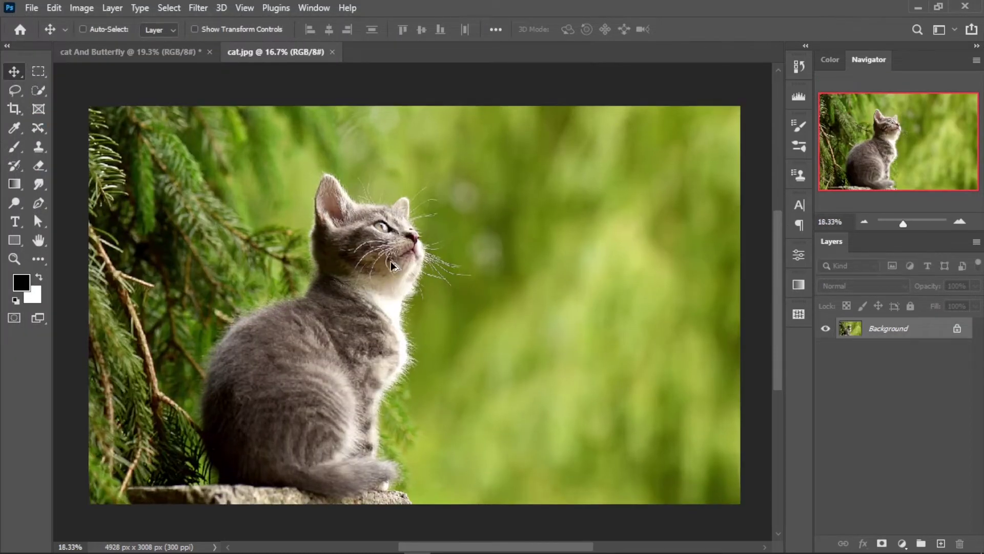
Quick-select the kitten's head, chest, ear, left side and chin whiskers.
click(38, 91)
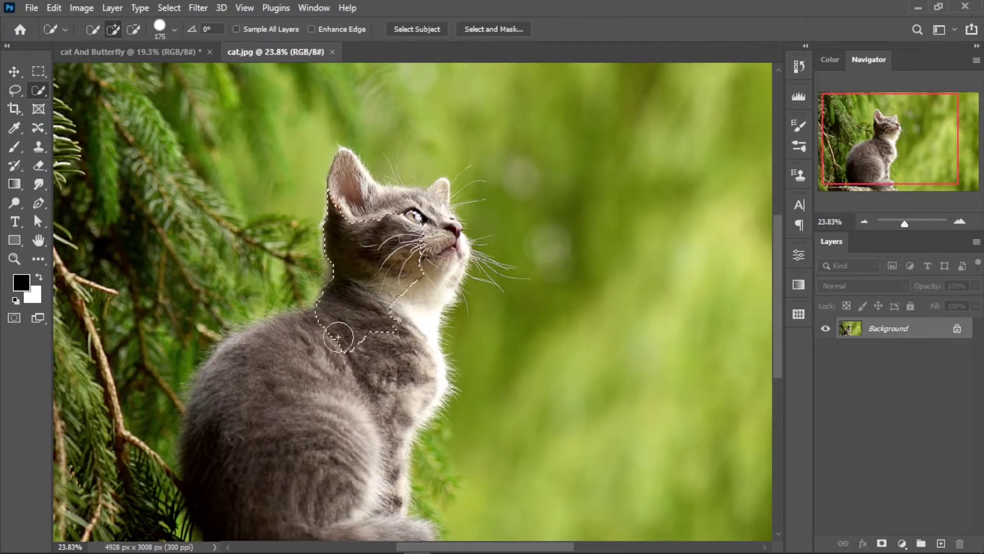
mouse_move(336, 336)
mouse_down()
mouse_move(417, 215)
mouse_move(439, 212)
mouse_move(359, 344)
mouse_move(390, 380)
mouse_move(288, 352)
mouse_move(248, 378)
mouse_move(339, 391)
mouse_up()
scroll(359, 333, up, 3)
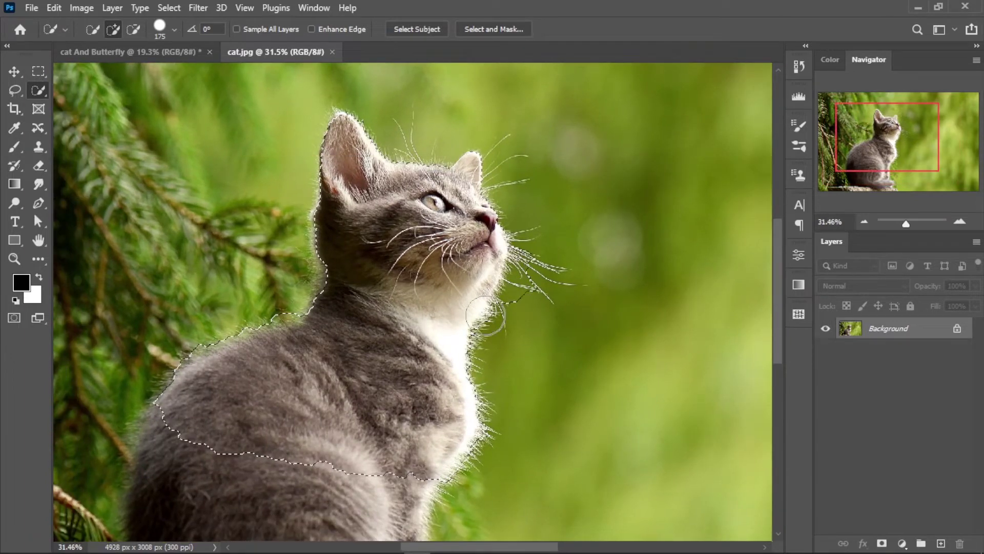
mouse_move(486, 315)
mouse_down()
mouse_move(486, 389)
mouse_move(464, 434)
mouse_up()
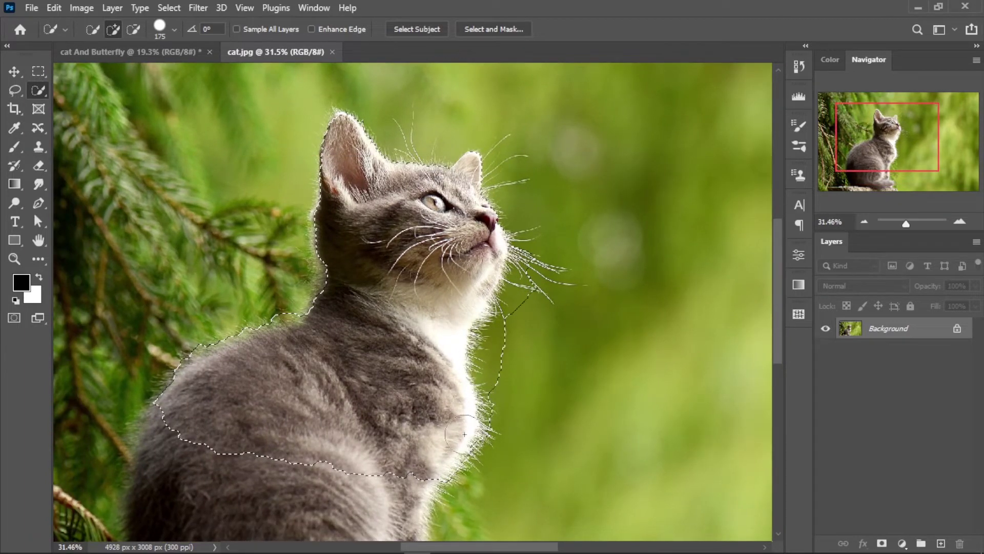
drag(471, 180, 508, 164)
drag(411, 167, 337, 243)
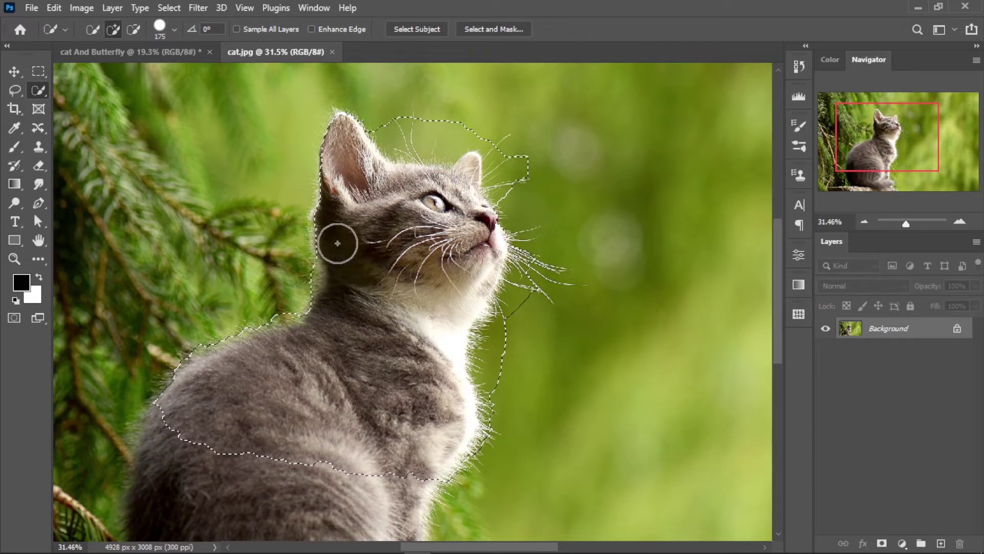
mouse_move(362, 268)
mouse_down()
mouse_move(287, 236)
mouse_move(273, 290)
mouse_up()
key(alt)
drag(513, 254, 561, 279)
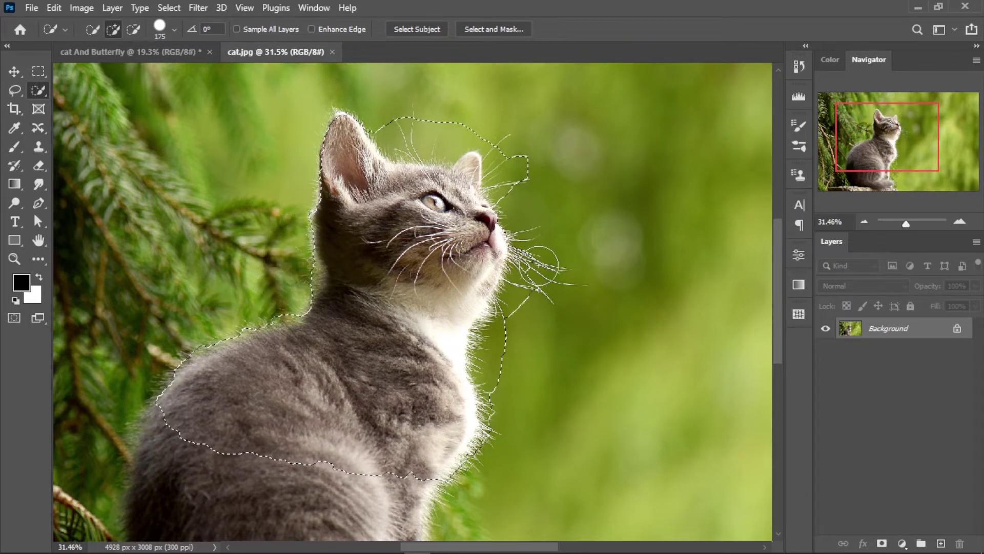
In Select and Mask, refine the edge along the kitten's neck and whisker tip, then accept.
click(502, 31)
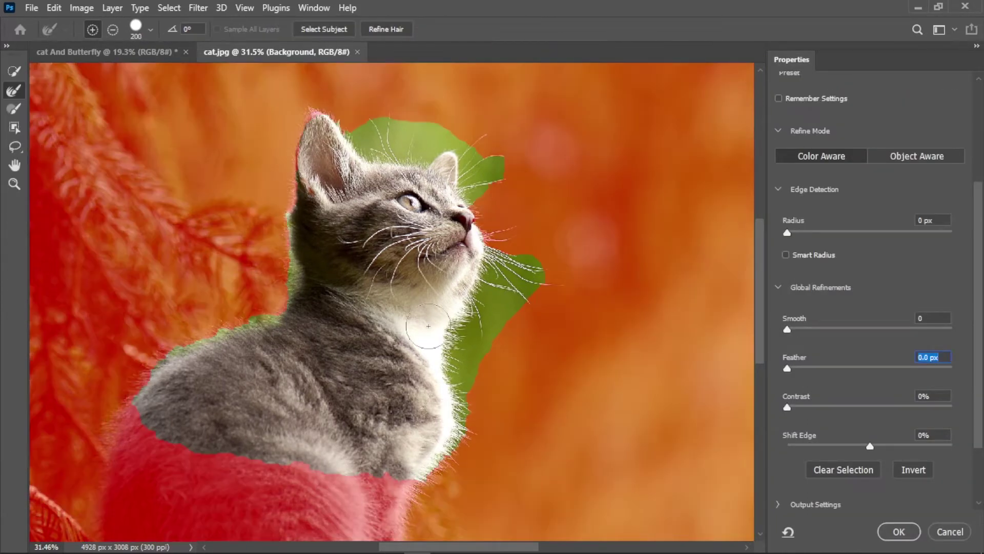
key(alt)
mouse_move(521, 254)
mouse_down()
mouse_move(462, 360)
mouse_move(461, 413)
mouse_up()
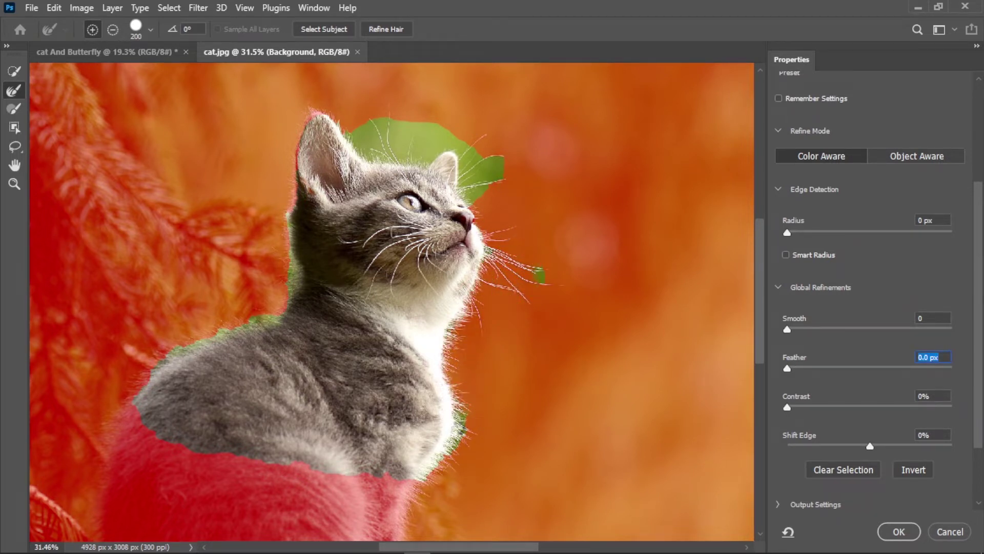
click(539, 280)
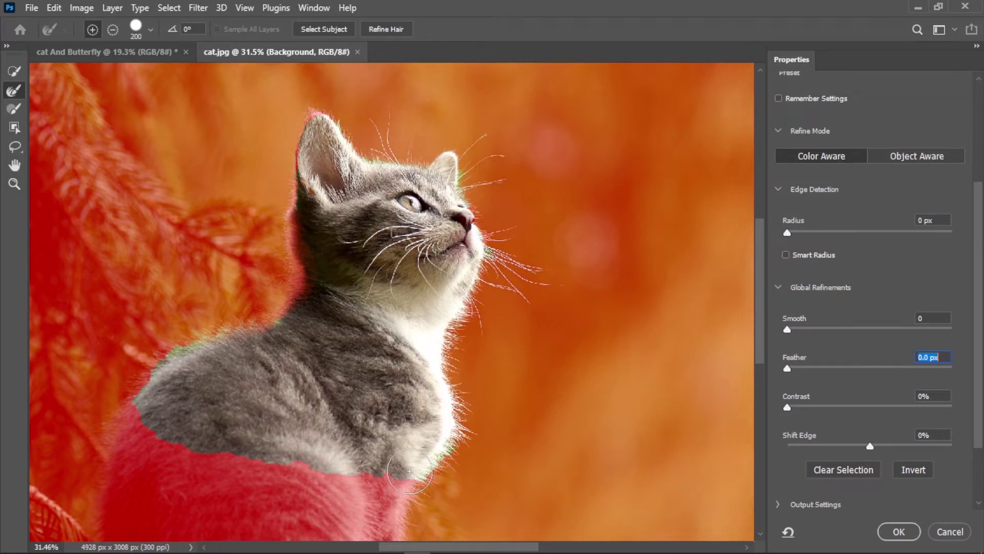
key(alt)
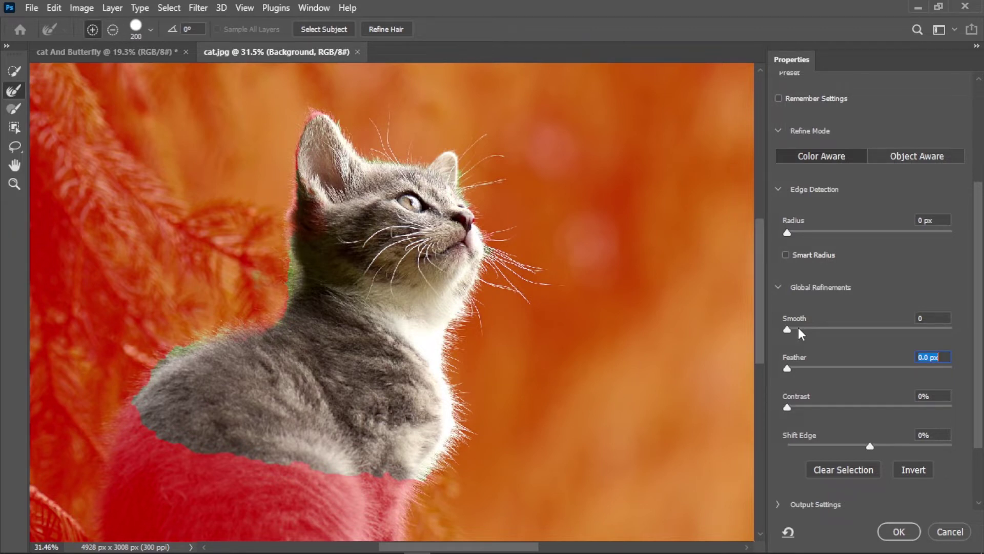
key(Return)
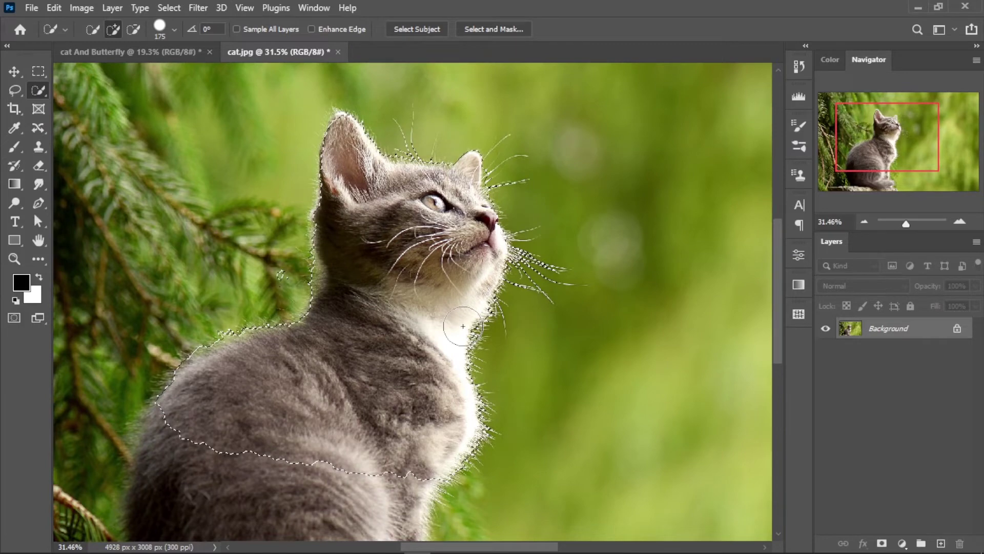
Mask out the green background and drag the kitten into the cat And Butterfly document.
key(alt)
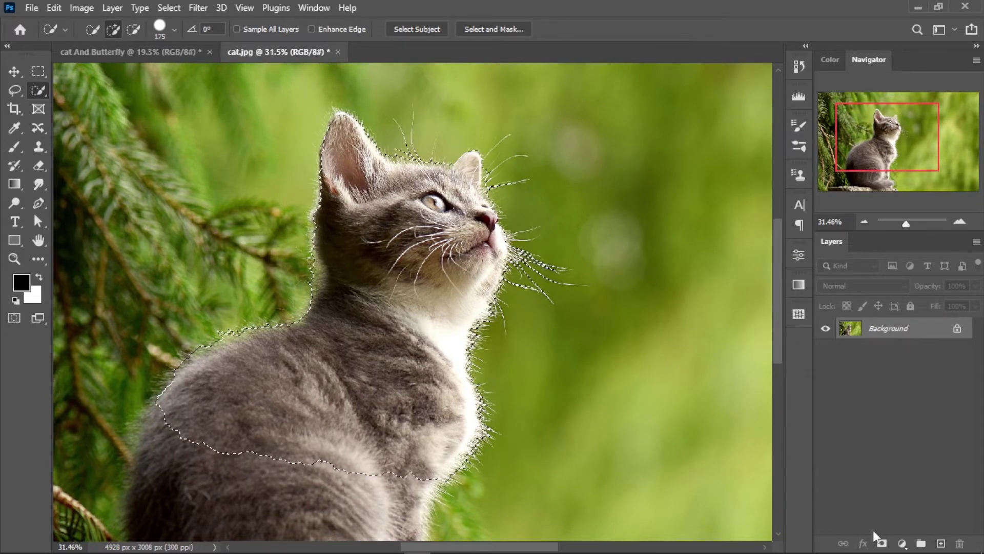
click(881, 542)
click(14, 71)
drag(307, 257, 158, 56)
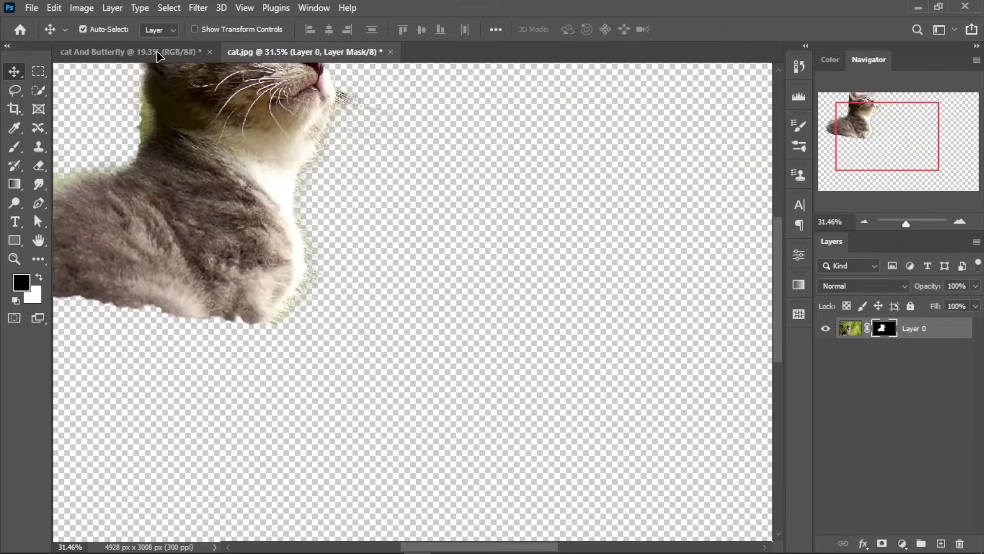
drag(398, 269, 400, 272)
Place the kitten at the lower left over the slightly repositioned street photo.
key(alt+bracketleft)
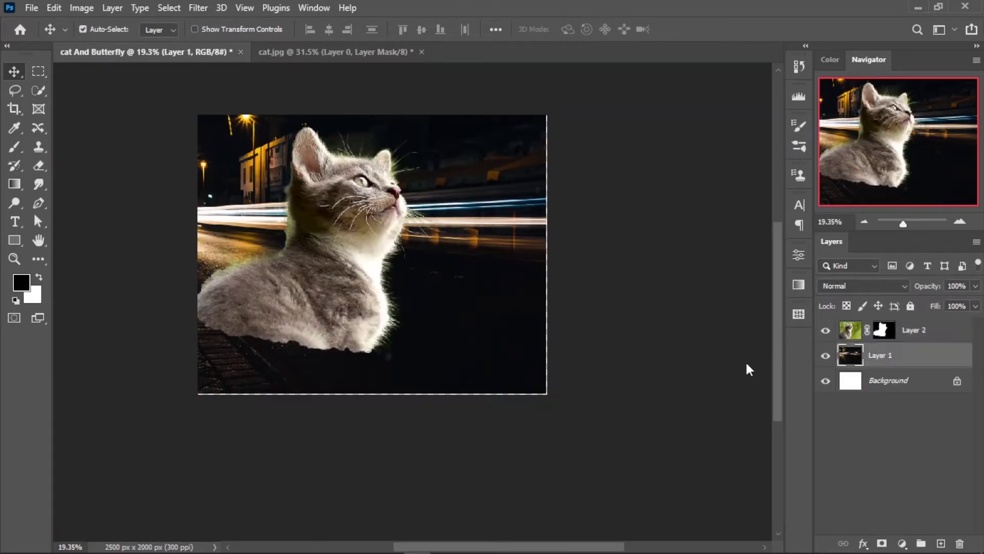
mouse_move(615, 347)
mouse_down()
mouse_move(509, 339)
mouse_move(501, 314)
mouse_up()
scroll(543, 274, up, 2)
mouse_move(354, 290)
mouse_down()
mouse_move(314, 354)
mouse_move(304, 353)
mouse_up()
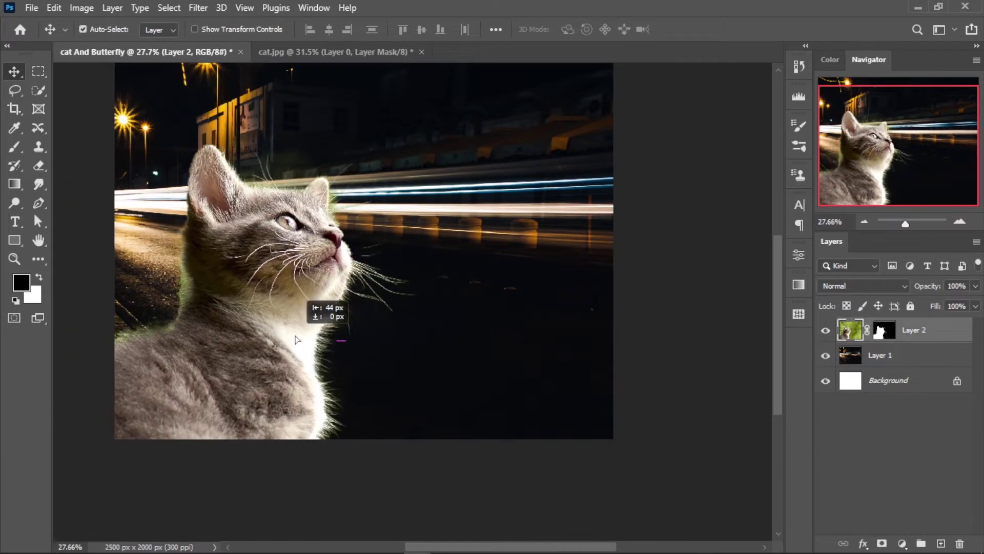
click(919, 352)
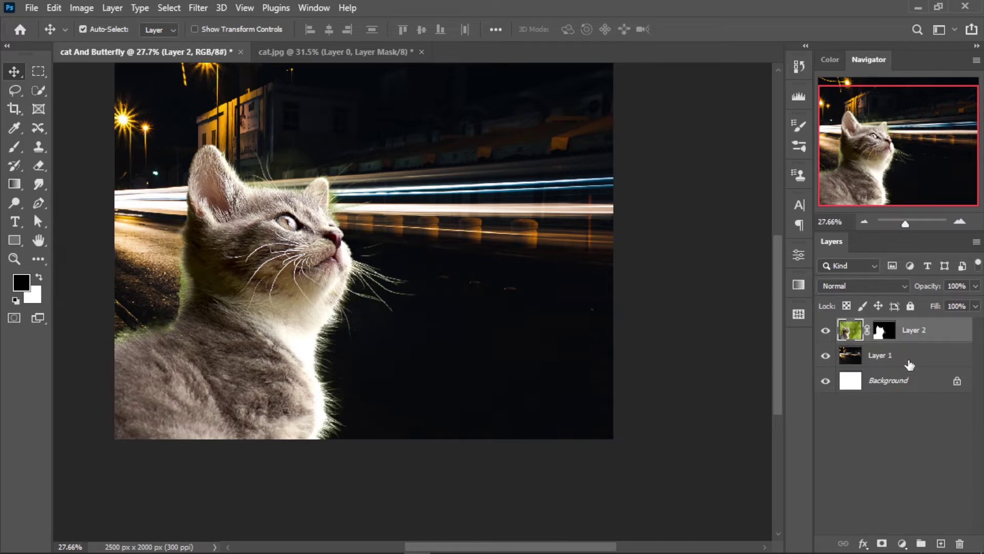
scroll(255, 255, down, 1)
scroll(255, 254, up, 1)
Hide the kitten layer and select the street photo, Layer 1.
click(825, 330)
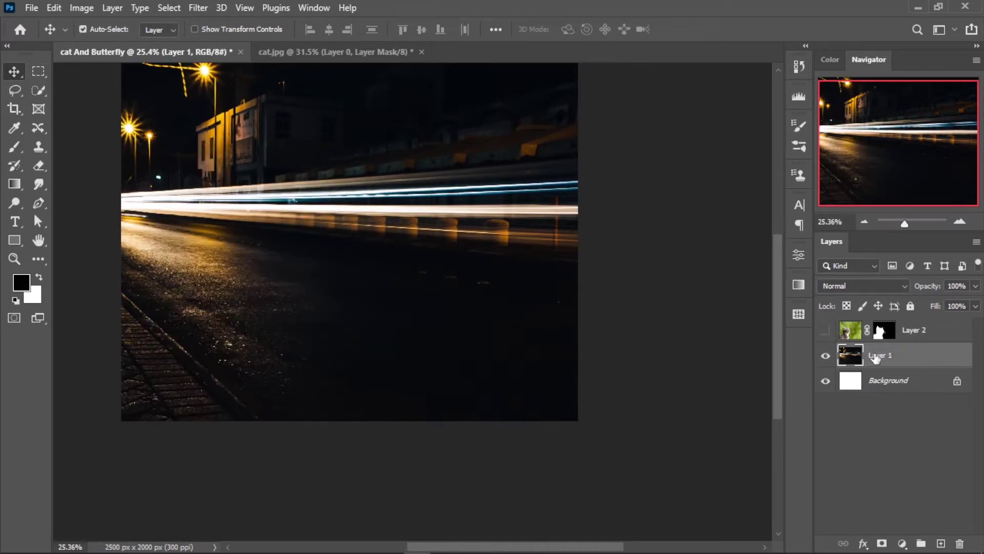
click(197, 8)
mouse_move(220, 205)
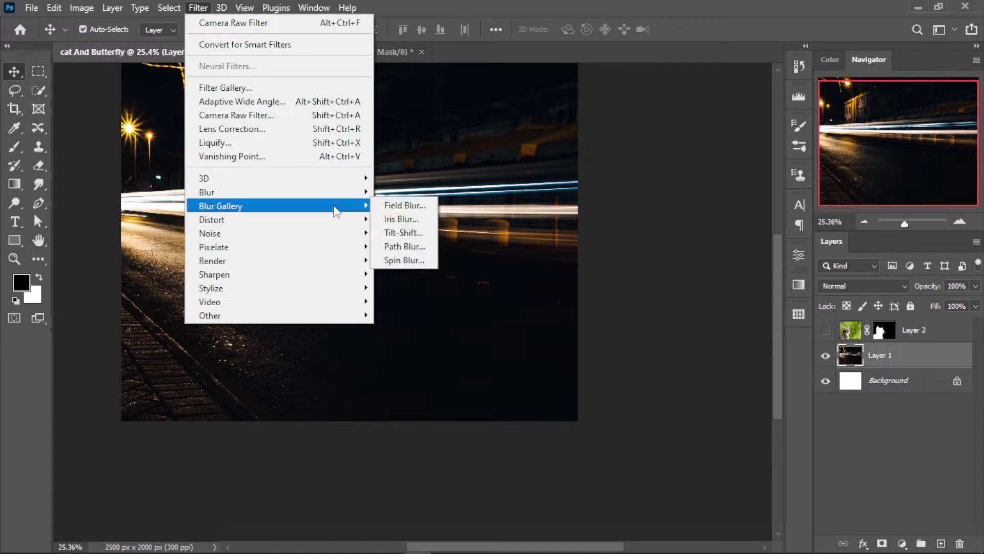
click(907, 413)
click(892, 359)
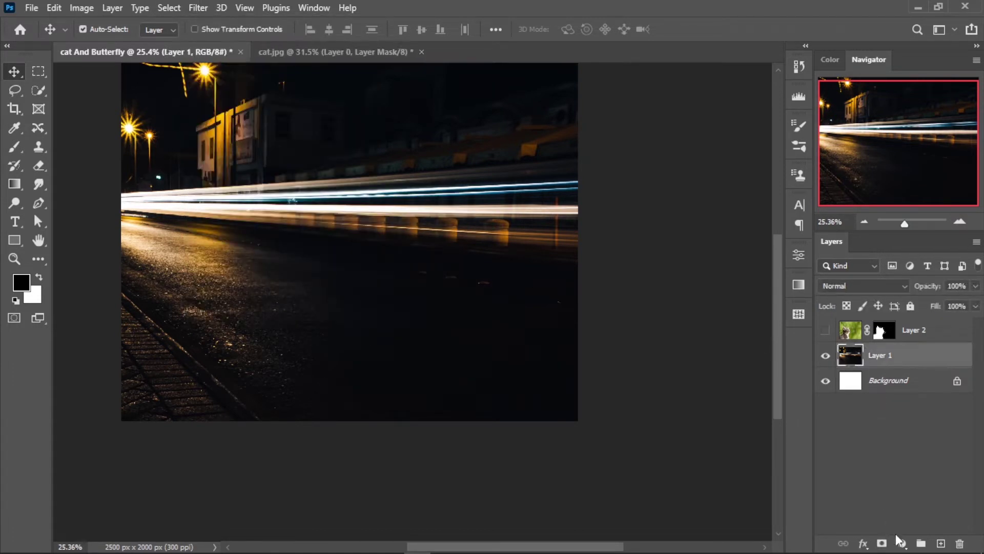
Clip a Brightness/Contrast adjustment (-20, 13) to Layer 1 and delete the Background layer.
click(901, 542)
click(896, 332)
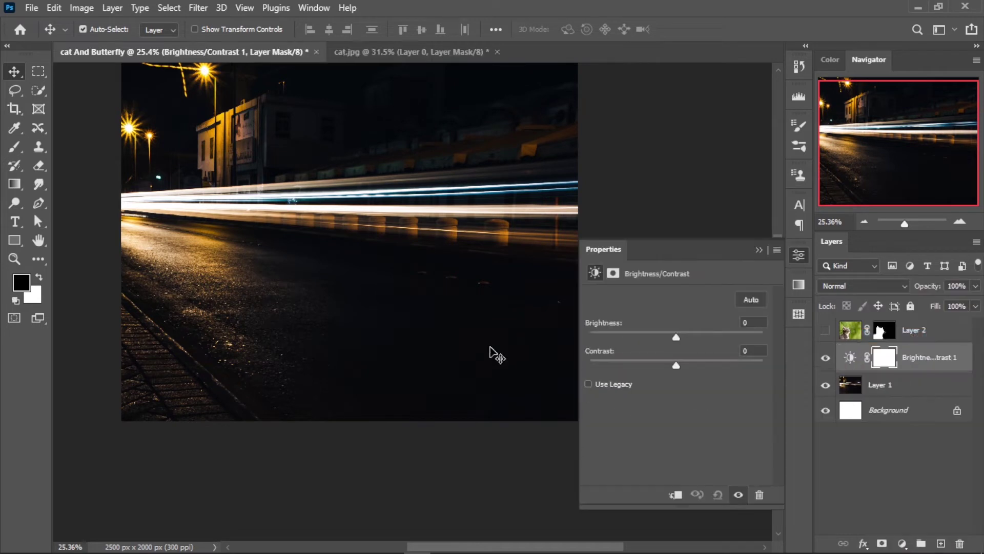
click(666, 337)
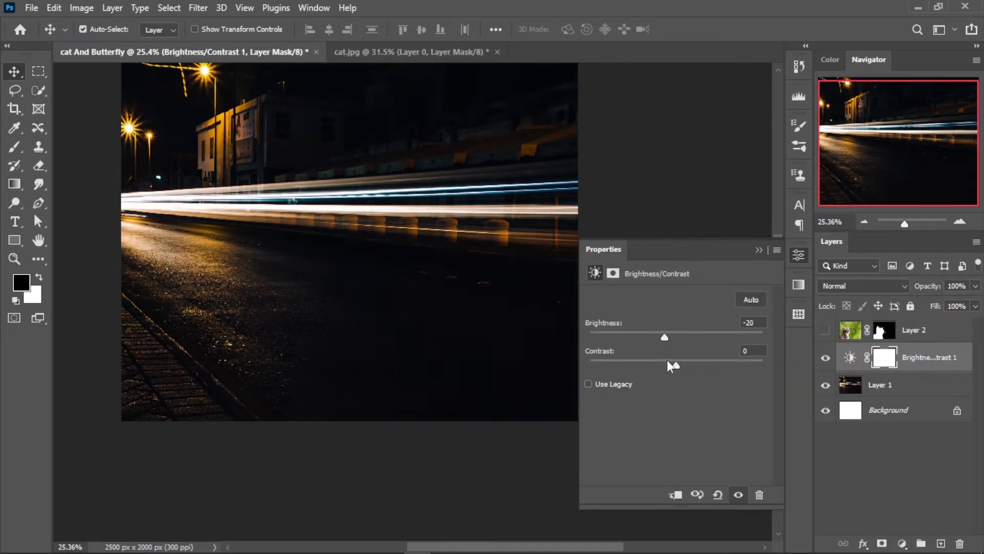
drag(666, 360, 715, 362)
click(674, 495)
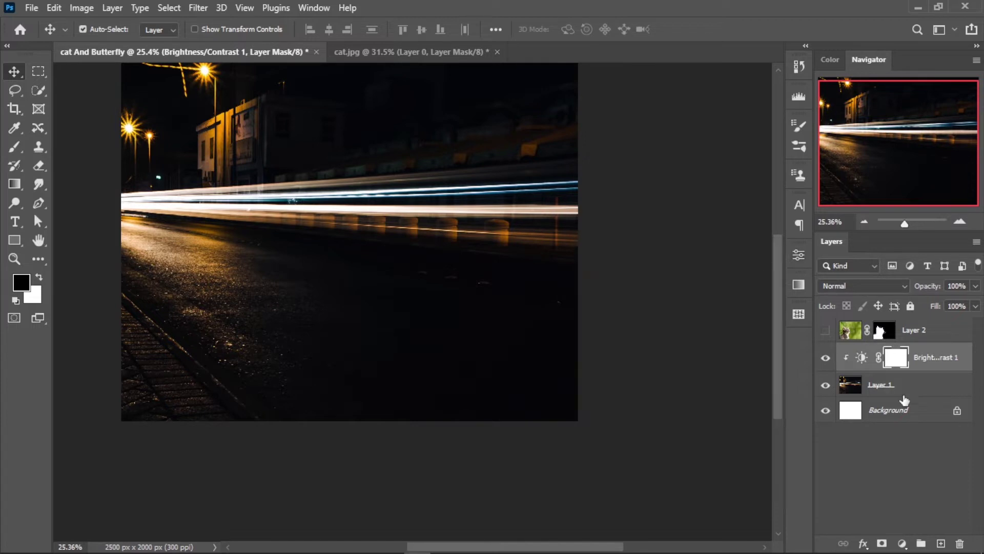
click(905, 392)
drag(924, 429, 959, 543)
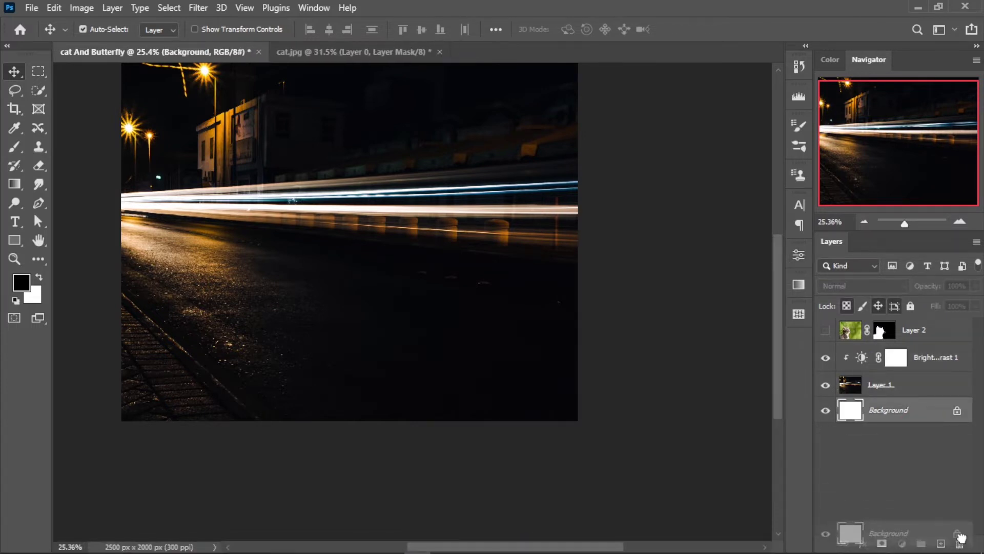
Open the Camera Raw filter and close it without changes.
click(198, 7)
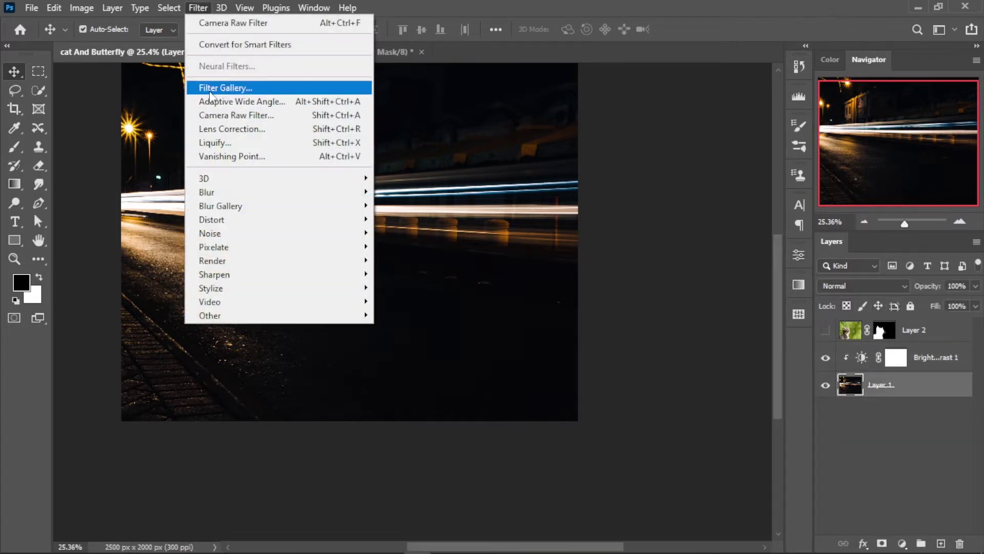
click(228, 109)
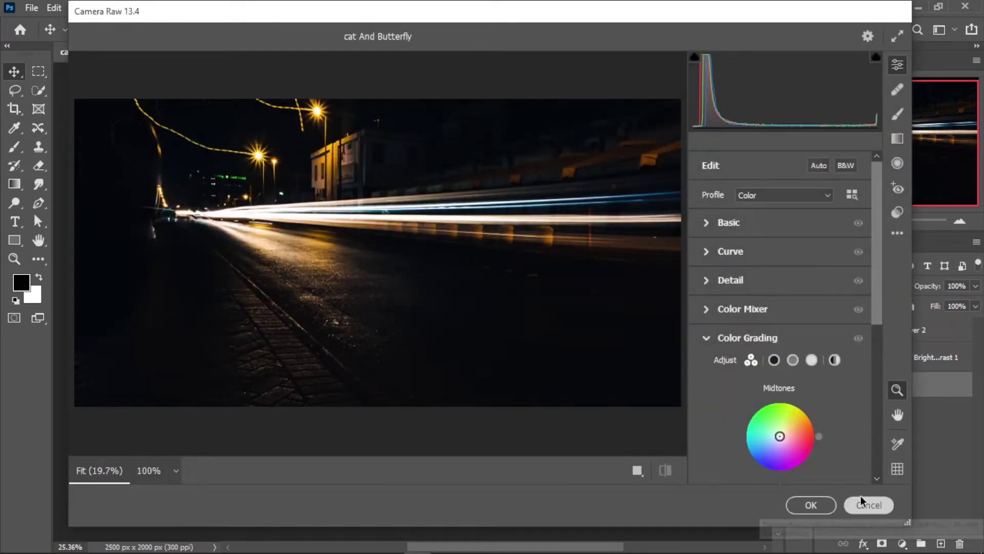
click(868, 500)
Start a Tilt-Shift blur and move its sharp focus band down to the pavement.
click(198, 8)
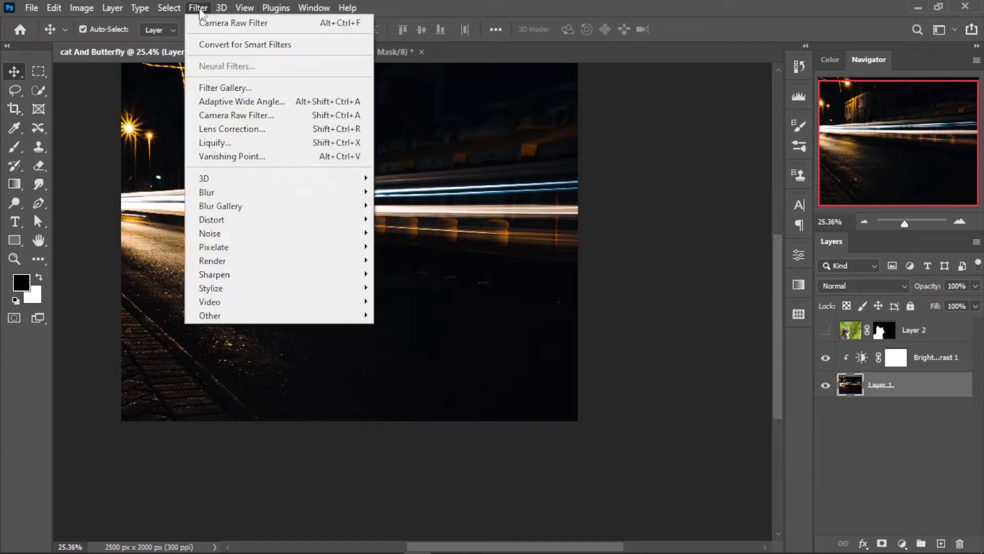
mouse_move(221, 205)
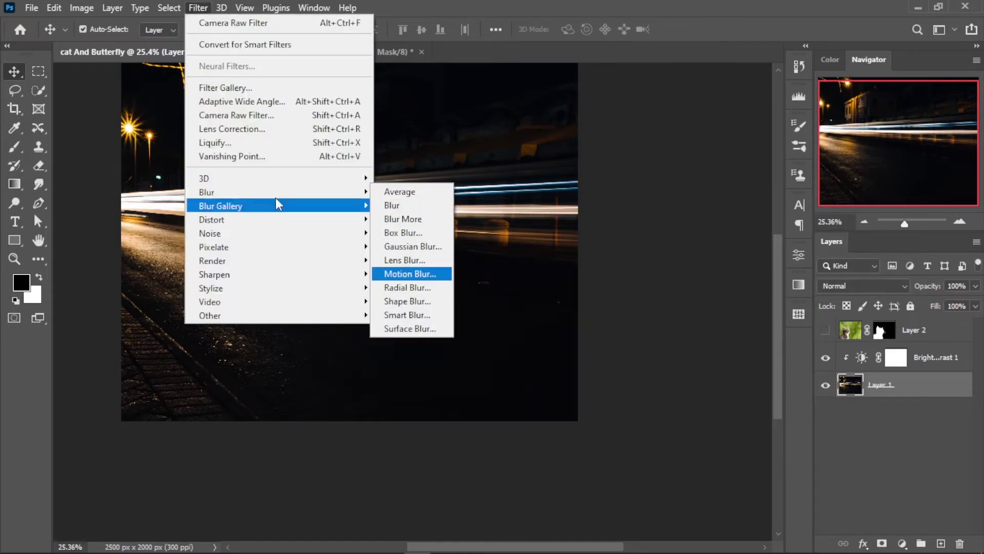
click(410, 229)
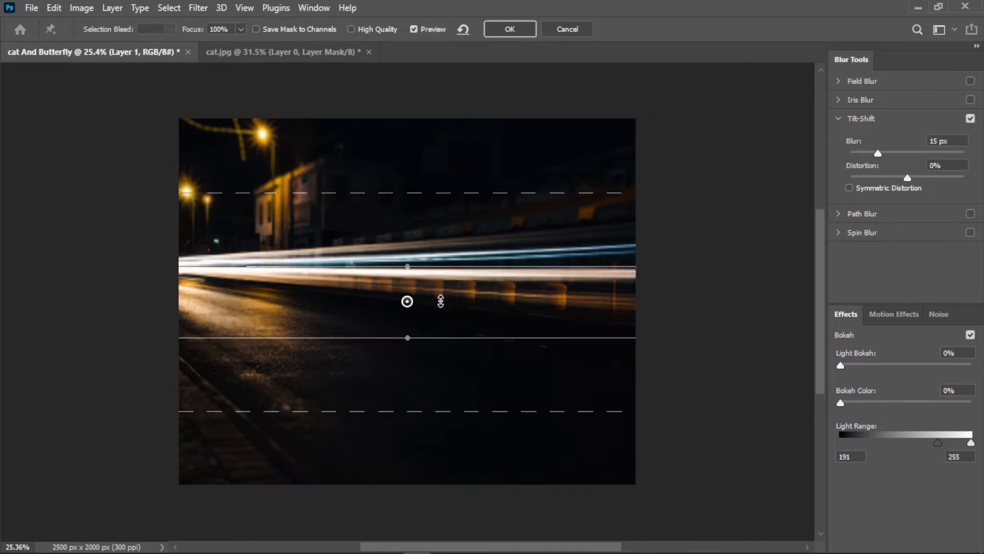
drag(441, 257, 442, 251)
drag(441, 323, 419, 450)
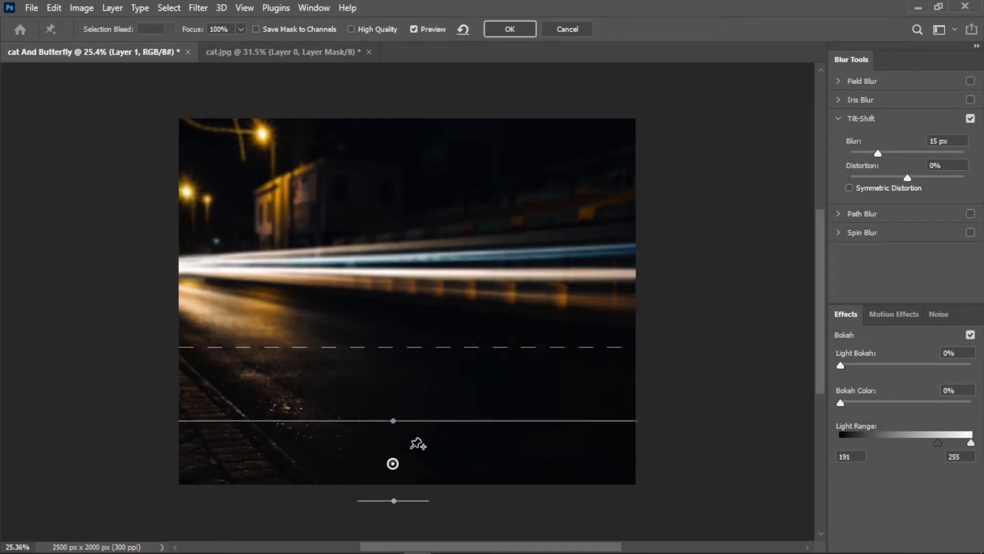
mouse_move(401, 458)
mouse_down()
mouse_move(399, 467)
mouse_move(403, 428)
mouse_move(399, 442)
mouse_move(337, 453)
mouse_move(388, 431)
mouse_up()
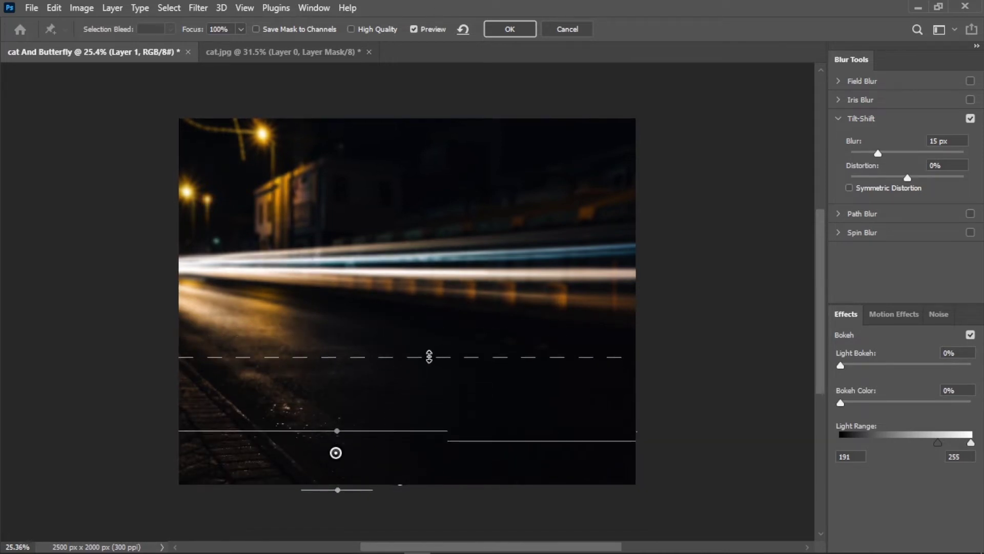
drag(336, 453, 354, 454)
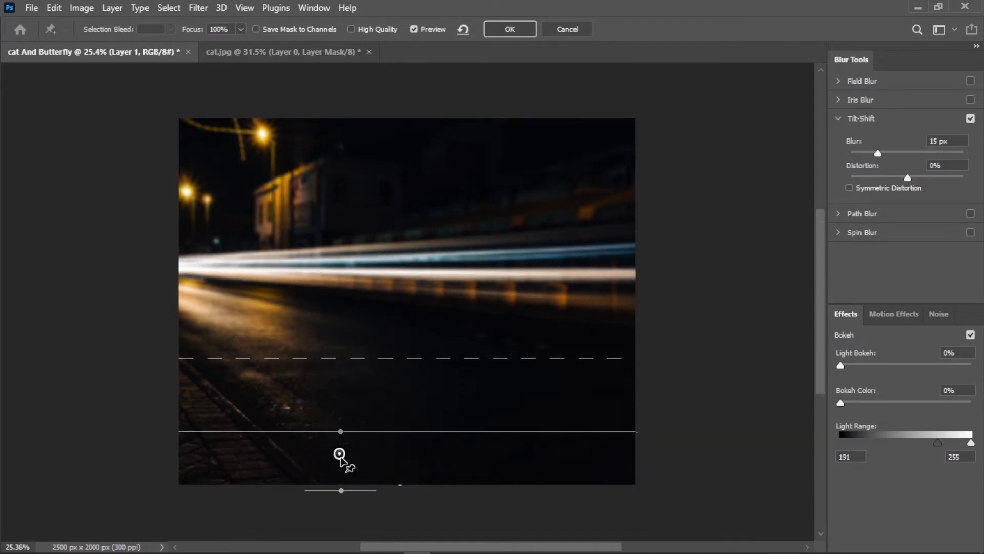
Set Light Bokeh 6%, Bokeh Color 13% and Blur 28 px, then apply.
mouse_move(840, 365)
mouse_down()
mouse_move(862, 365)
mouse_move(848, 364)
mouse_up()
drag(841, 402, 857, 402)
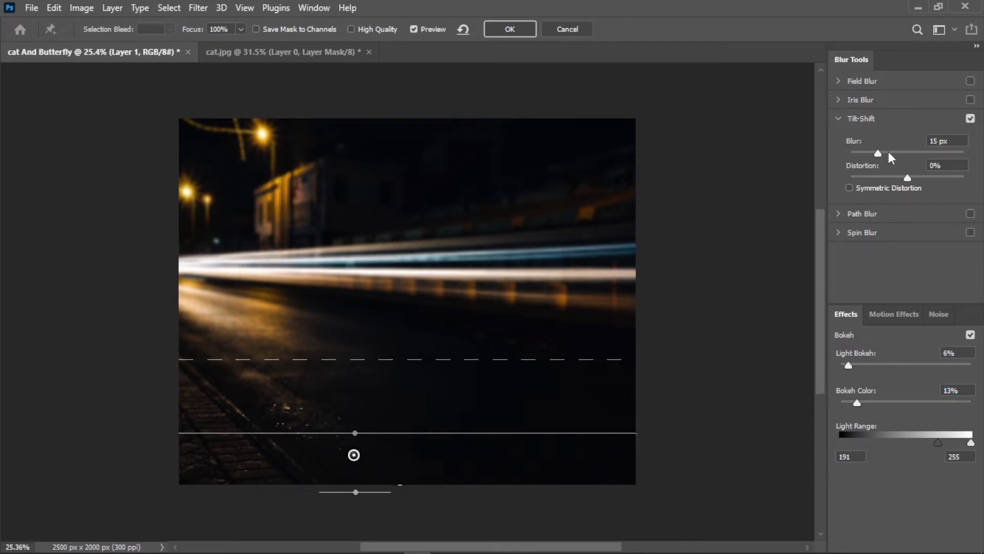
drag(888, 153, 889, 153)
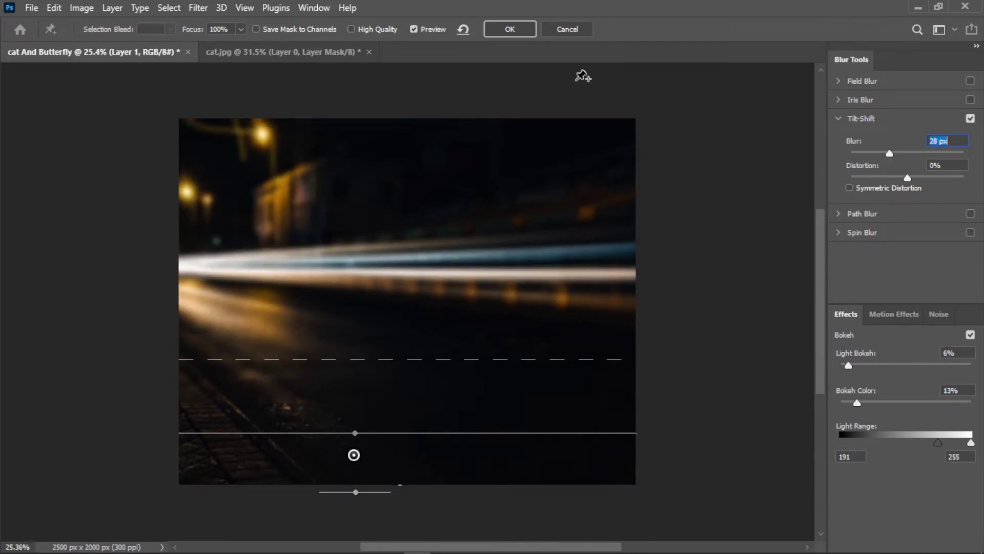
key(Return)
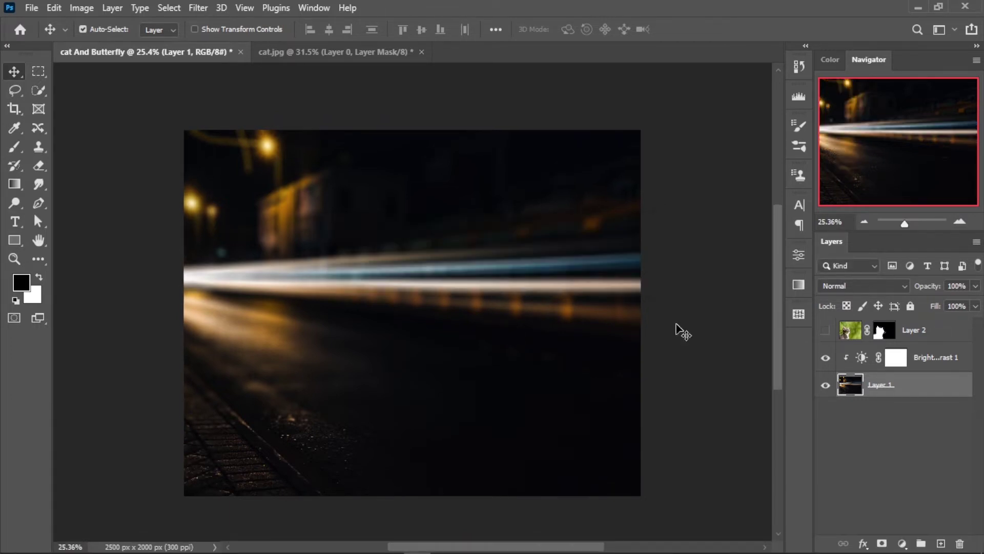
Add a Levels adjustment to the street photo with output white lowered to 183.
click(902, 543)
click(878, 349)
drag(764, 444, 724, 447)
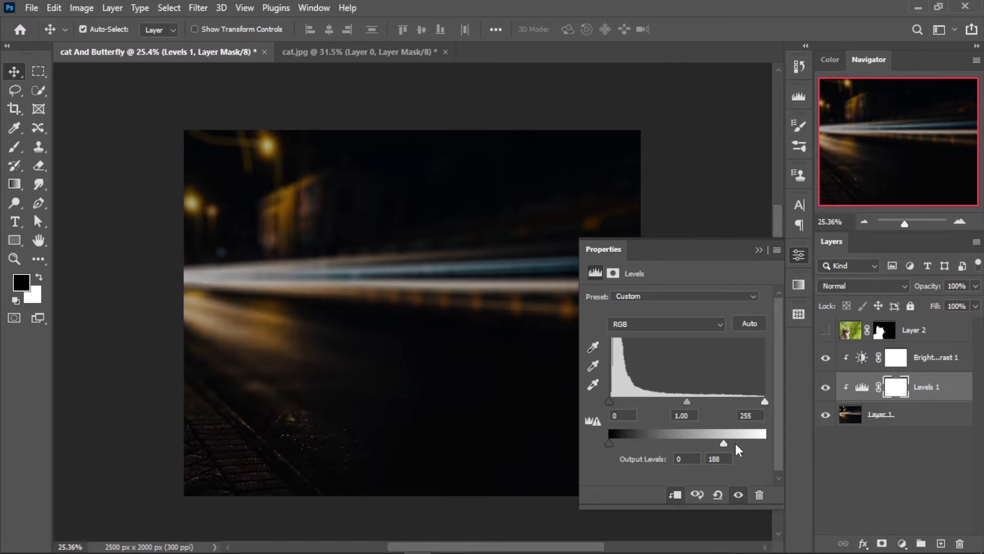
drag(724, 444, 721, 445)
click(759, 250)
Show the kitten layer again and target Layer 2's mask.
click(825, 330)
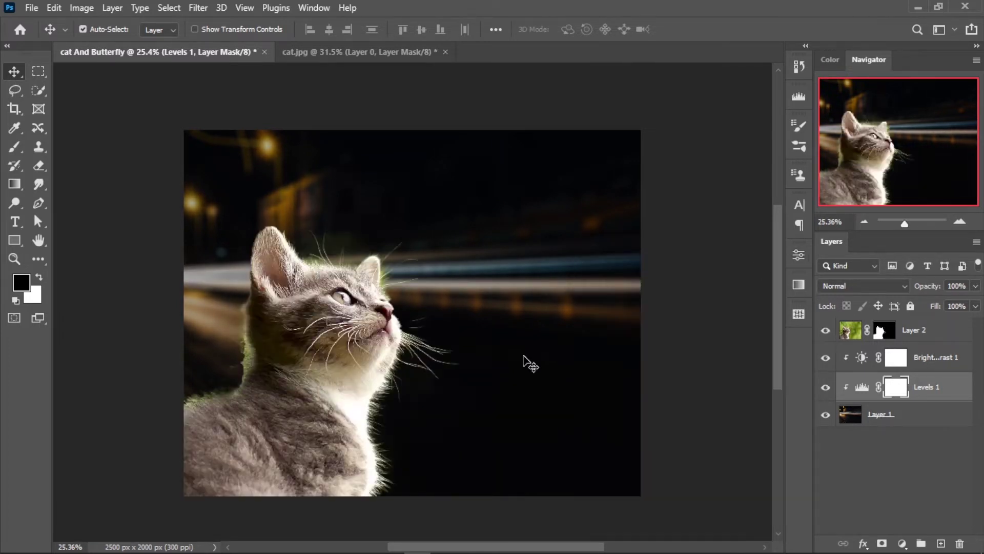
click(917, 339)
key(ctrl+backslash)
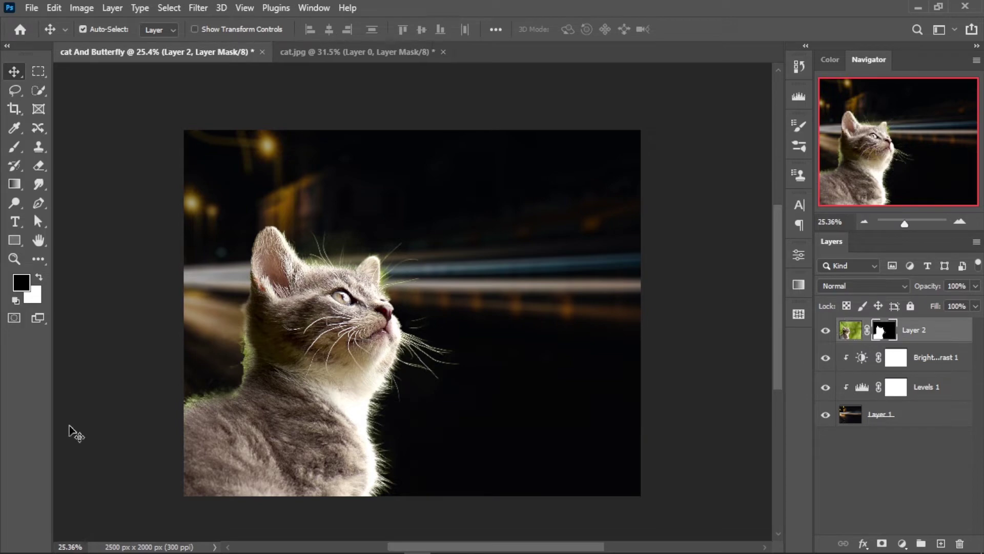
With a smaller brush at 19% flow, paint out the green fringe along the neck.
click(15, 148)
scroll(242, 359, up, 2)
scroll(242, 359, up, 2)
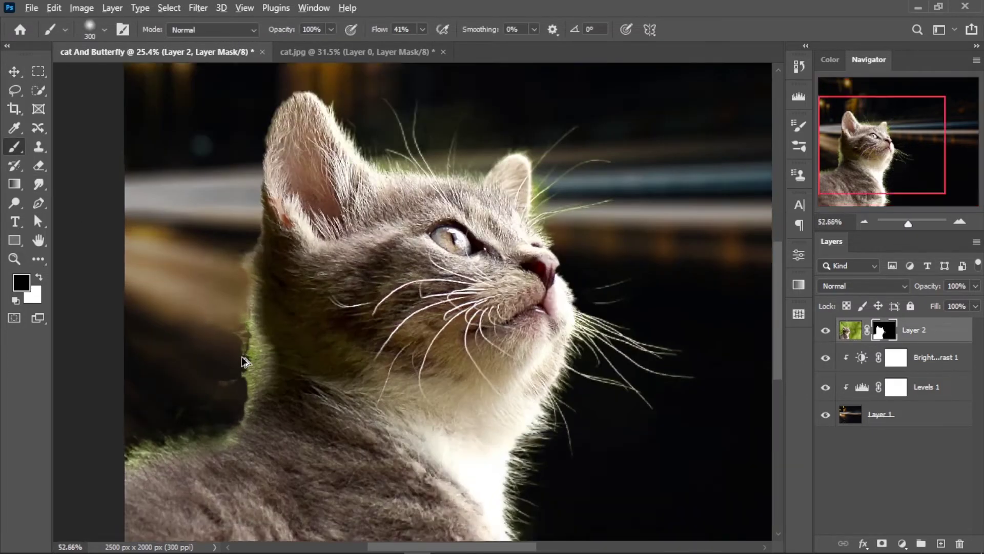
scroll(245, 361, up, 2)
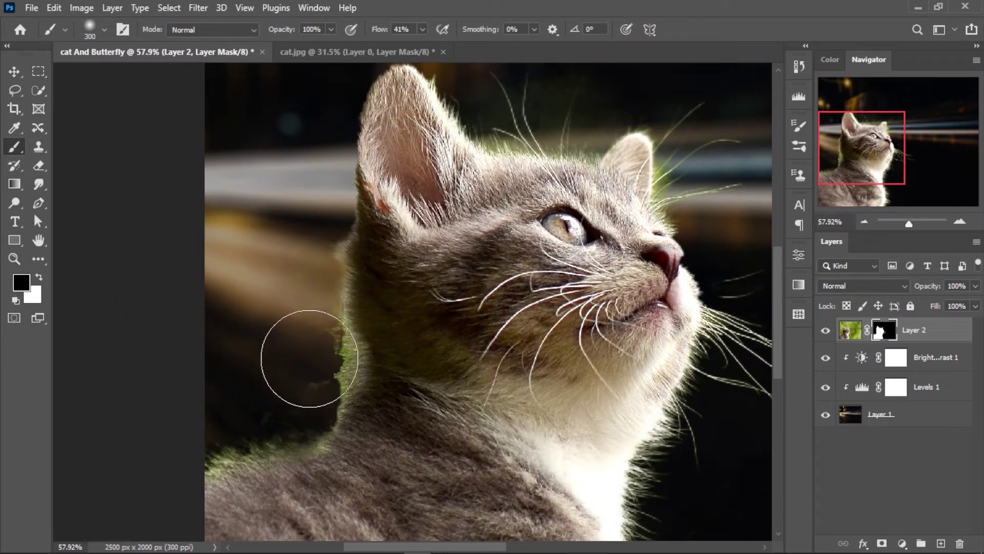
key(bracketleft)
key(bracketleft)
key(bracketleft)
key(bracketleft)
drag(314, 352, 323, 389)
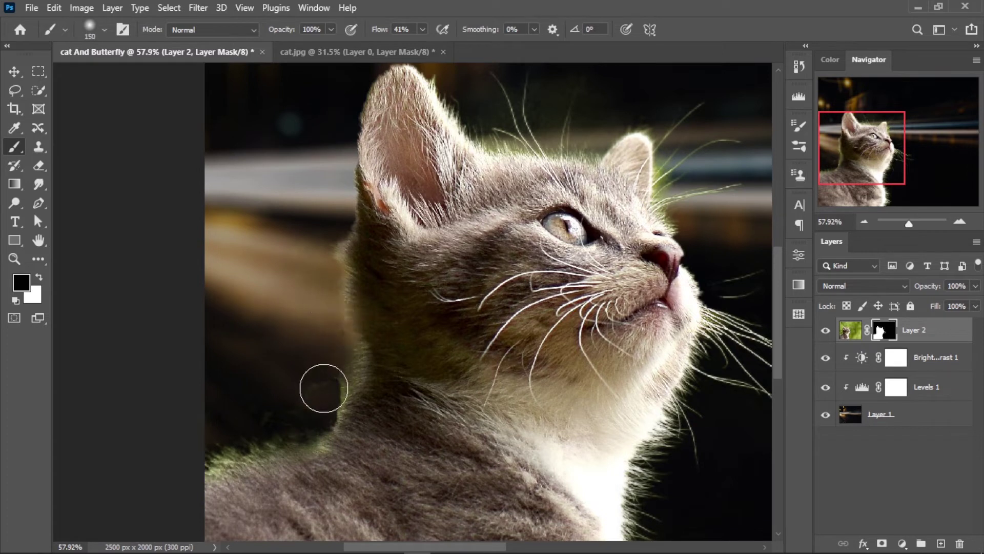
click(331, 29)
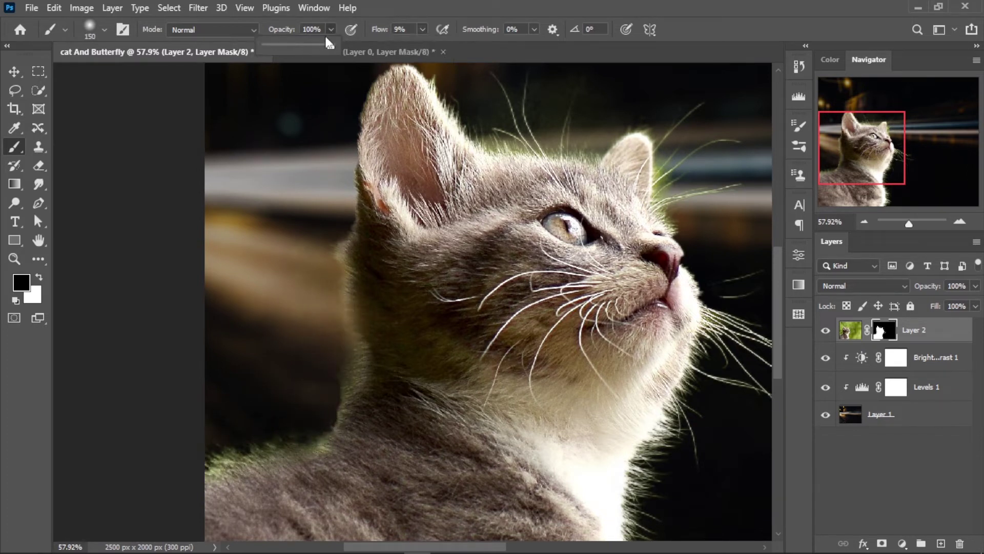
click(322, 381)
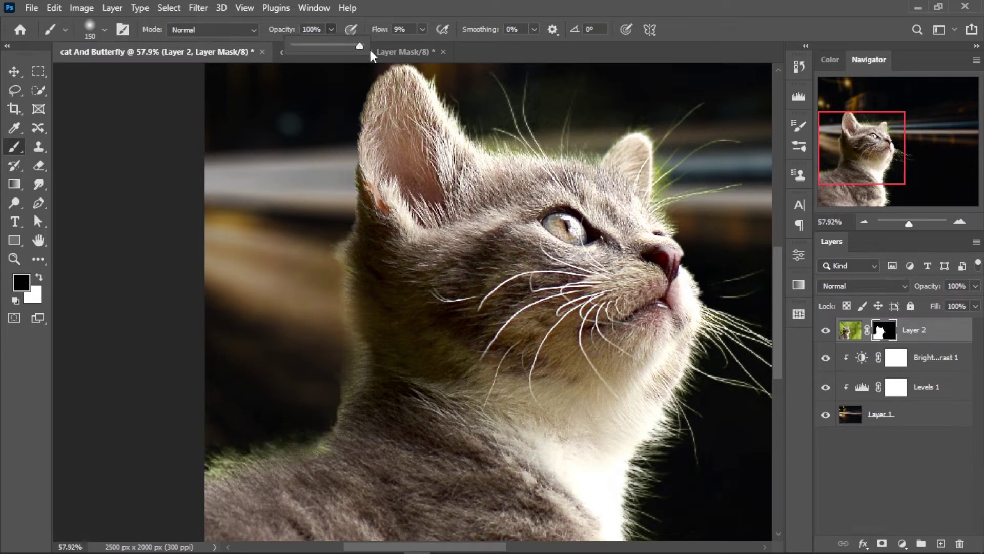
click(419, 28)
drag(435, 45, 405, 45)
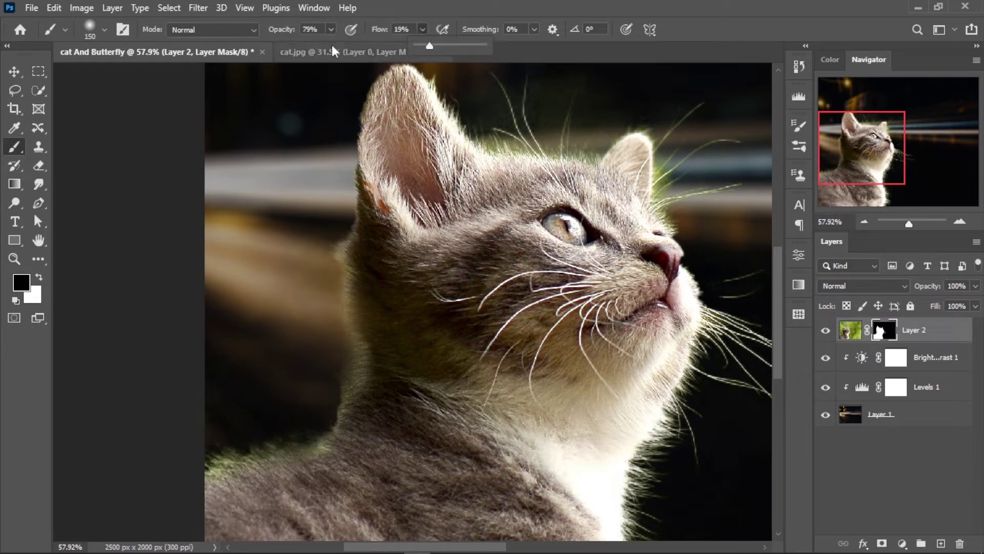
click(329, 353)
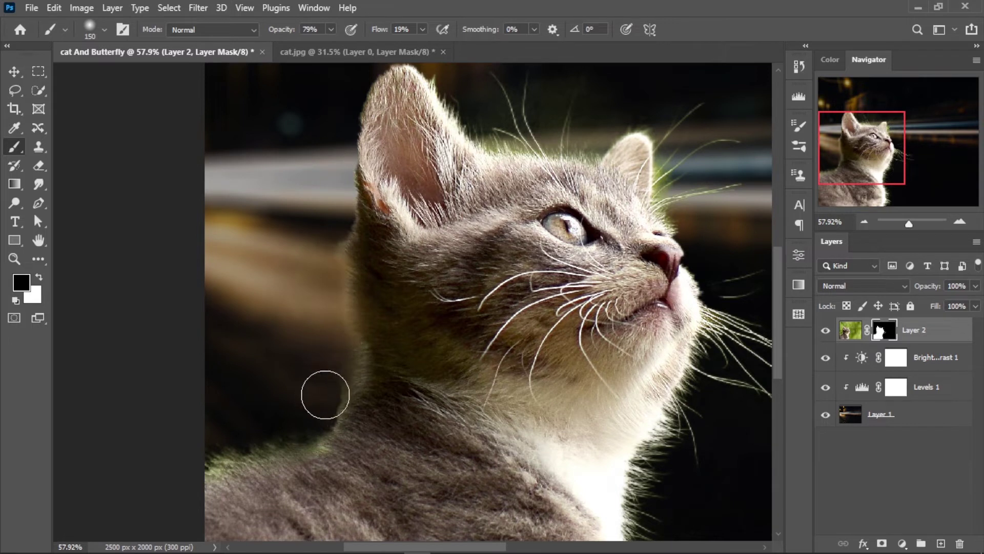
drag(234, 439, 230, 442)
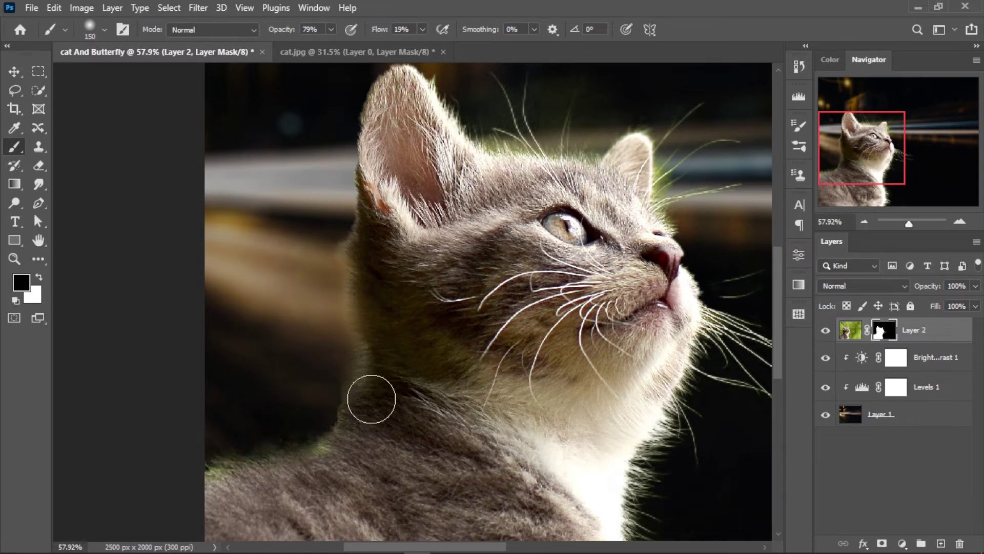
key(ctrl+z)
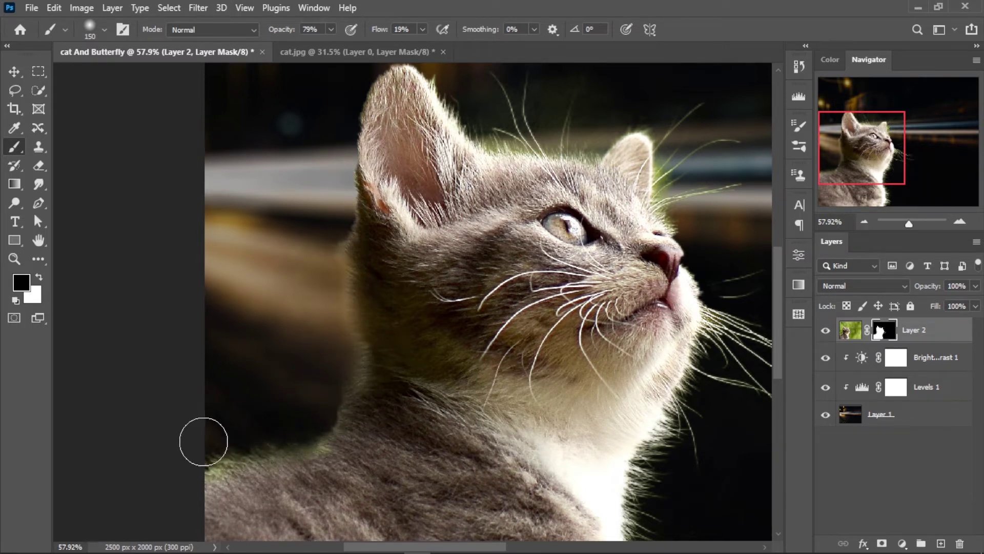
Paint out the stray fringe hairs along the cat's chest and ear edge on the mask.
mouse_move(272, 437)
mouse_down()
mouse_move(275, 407)
mouse_move(514, 250)
mouse_up()
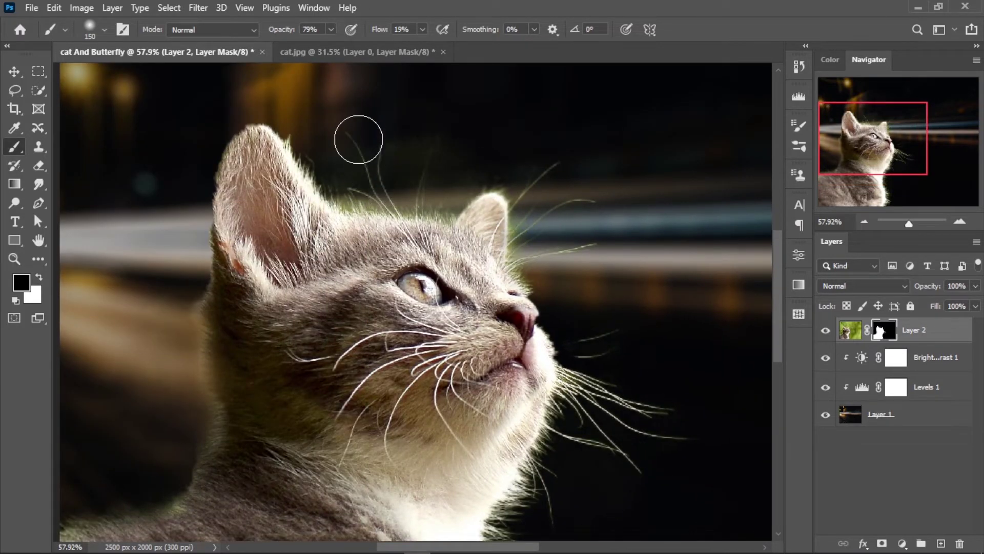
scroll(455, 164, up, 2)
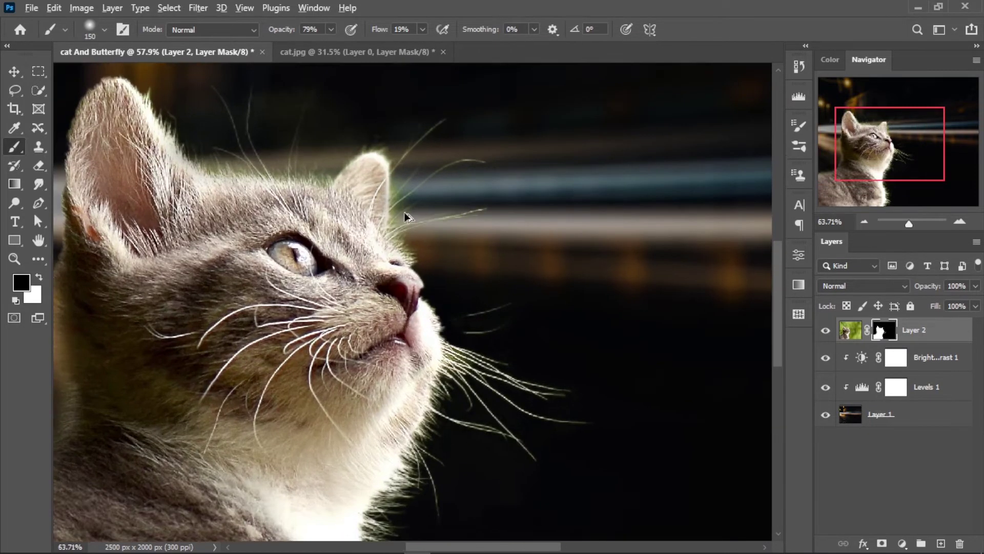
scroll(452, 182, up, 1)
scroll(560, 302, down, 2)
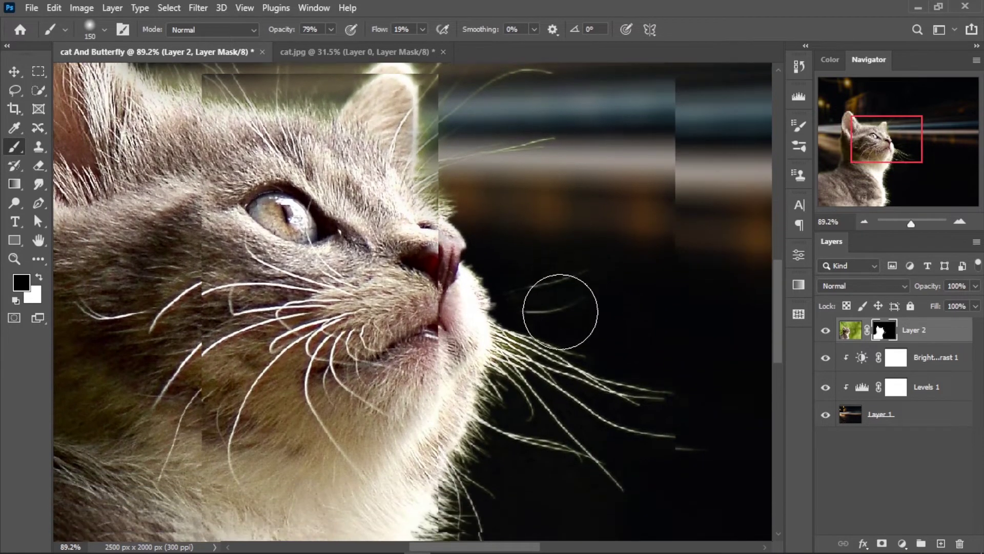
scroll(521, 338, down, 3)
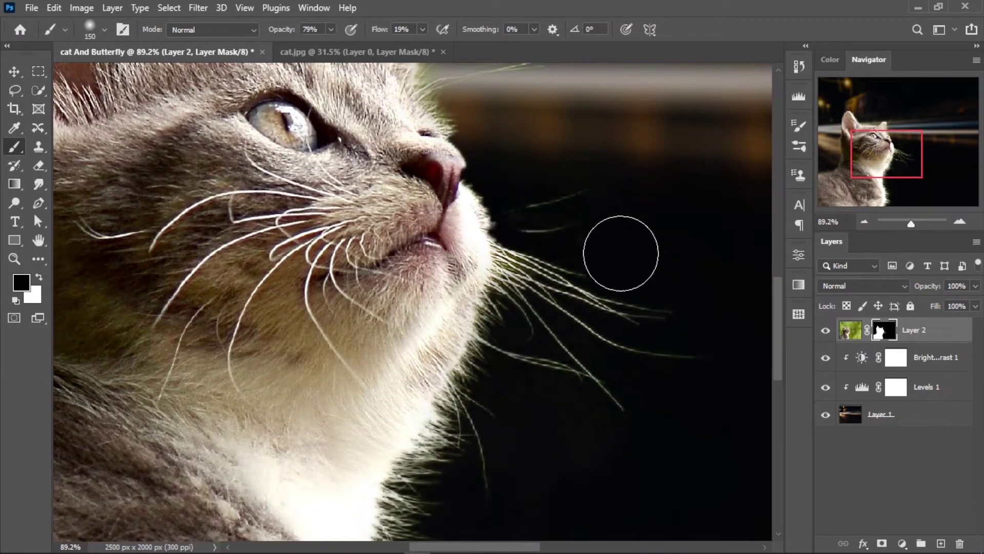
scroll(588, 286, down, 2)
scroll(588, 285, down, 3)
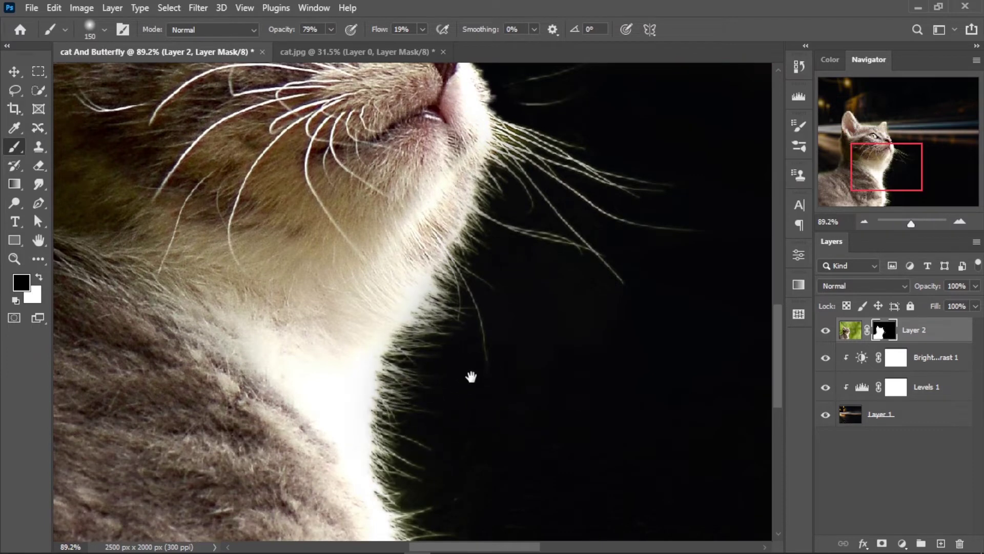
drag(470, 375, 443, 146)
mouse_move(415, 272)
mouse_down()
mouse_move(437, 396)
mouse_move(395, 451)
mouse_move(420, 358)
mouse_up()
scroll(464, 246, up, 5)
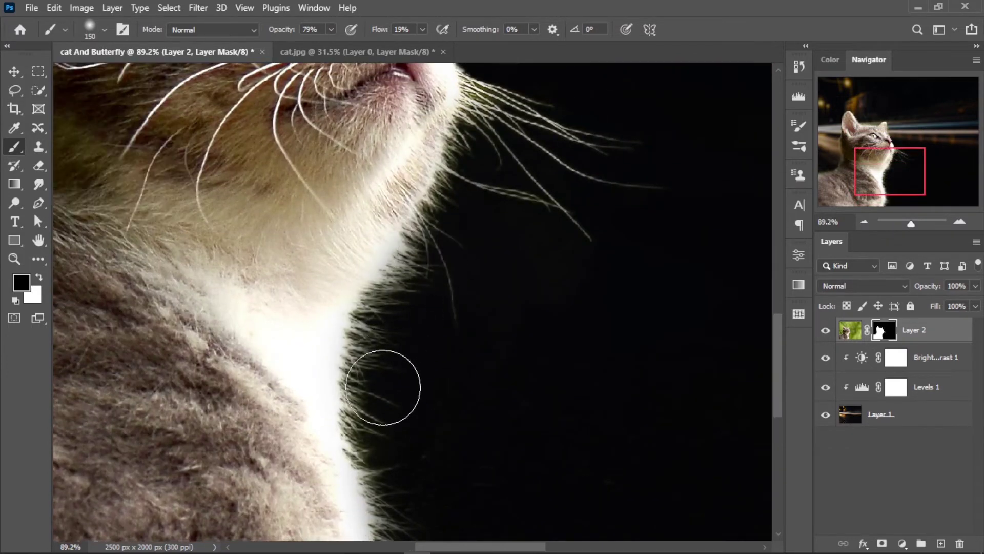
scroll(560, 227, up, 3)
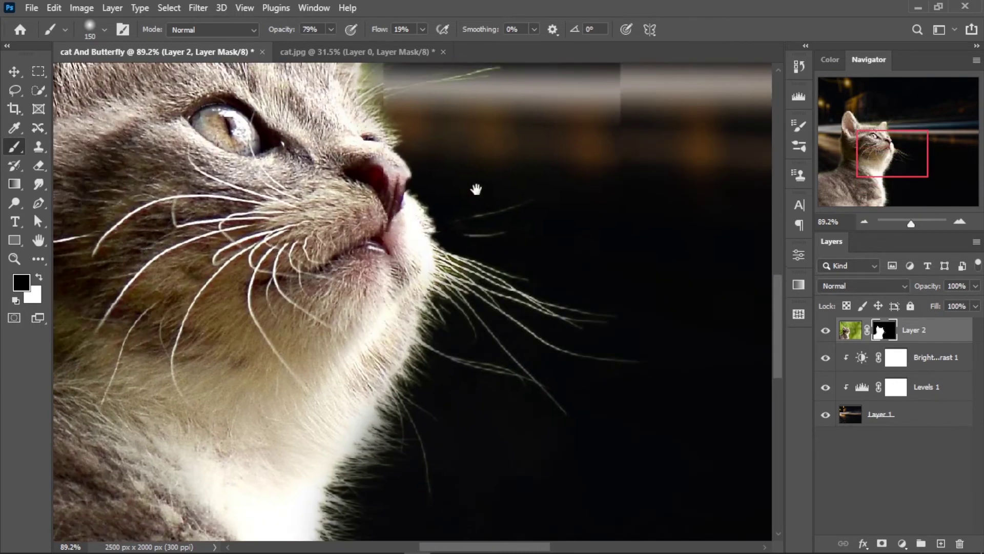
scroll(508, 327, up, 5)
mouse_move(598, 230)
mouse_down()
mouse_move(472, 230)
mouse_move(454, 188)
mouse_up()
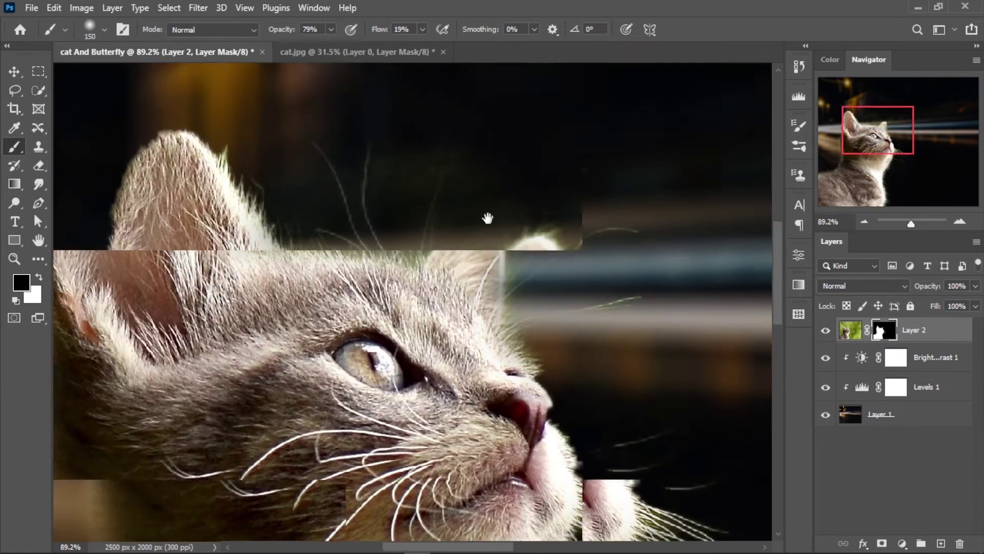
Pan around the cat's ear, head and neck, then zoom out.
drag(358, 176, 488, 217)
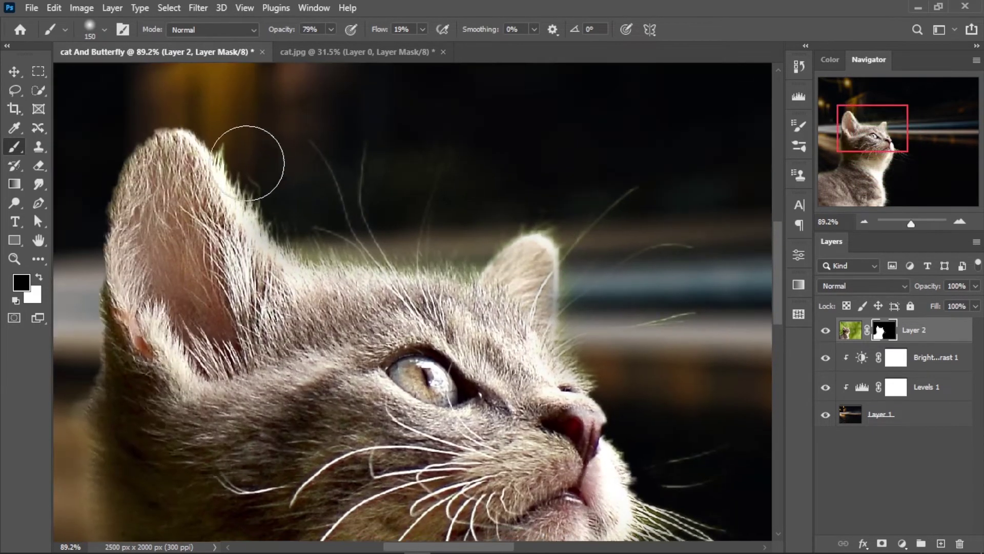
drag(337, 220, 439, 180)
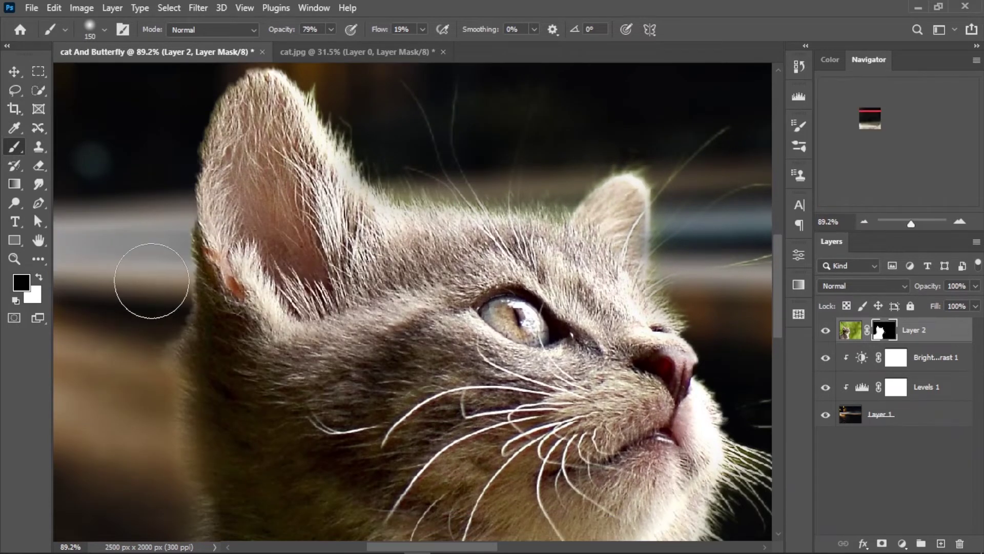
drag(339, 125, 353, 112)
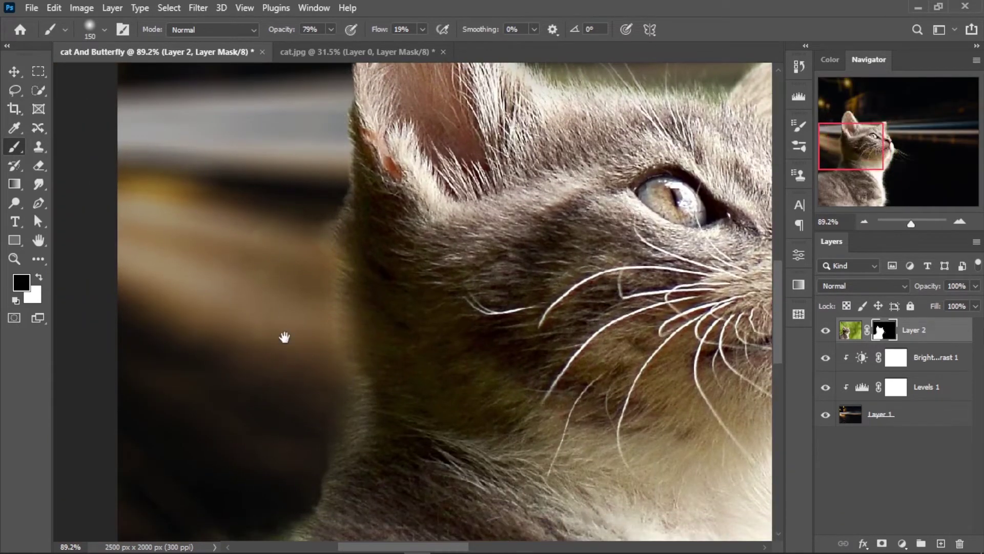
drag(286, 336, 312, 252)
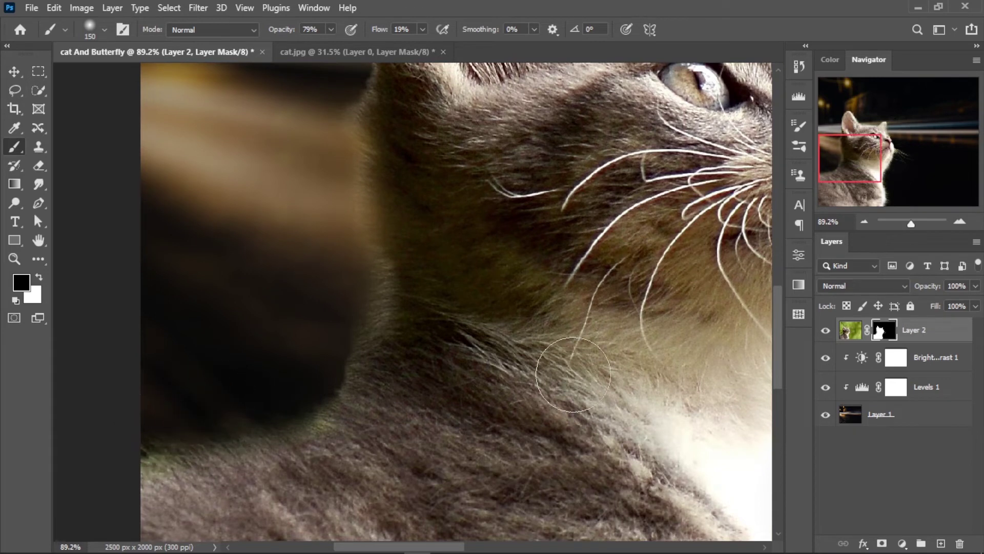
scroll(474, 286, down, 1)
scroll(474, 285, down, 3)
scroll(474, 285, down, 2)
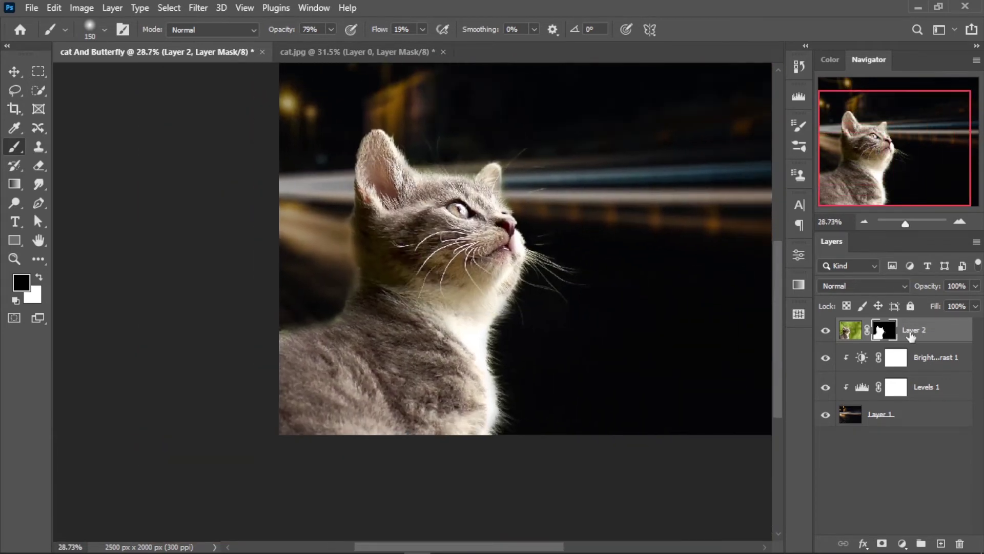
Apply Layer 2's mask and clip a Brightness/Contrast adjustment (-44, 42) to the kitten.
right_click(891, 334)
click(877, 375)
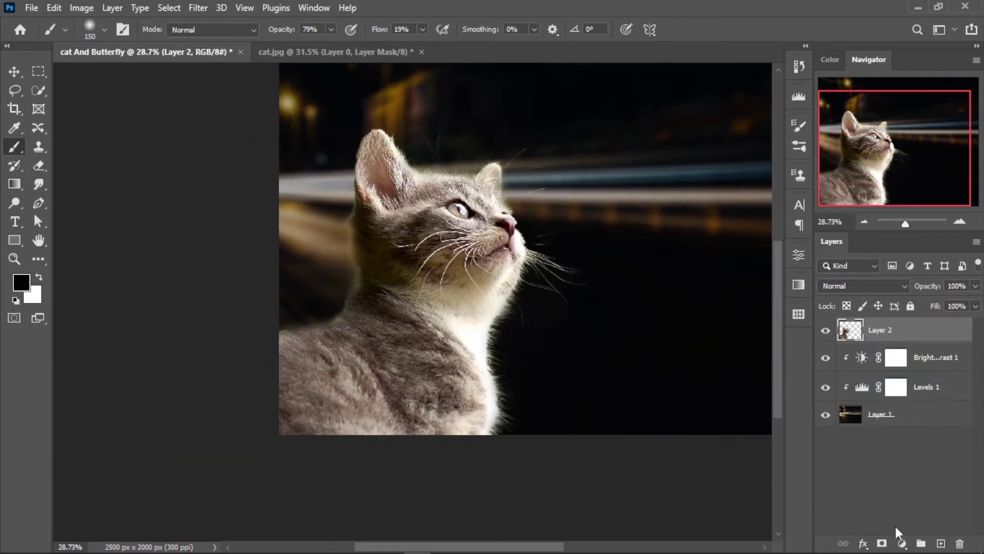
click(902, 542)
click(914, 333)
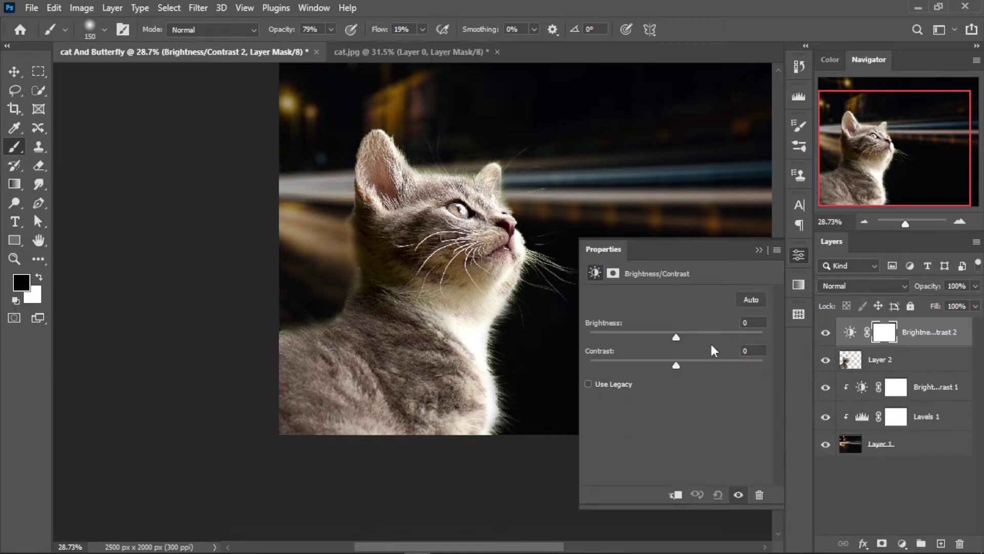
mouse_move(676, 337)
mouse_down()
mouse_move(635, 338)
mouse_move(711, 365)
mouse_move(626, 369)
mouse_up()
click(673, 496)
click(759, 250)
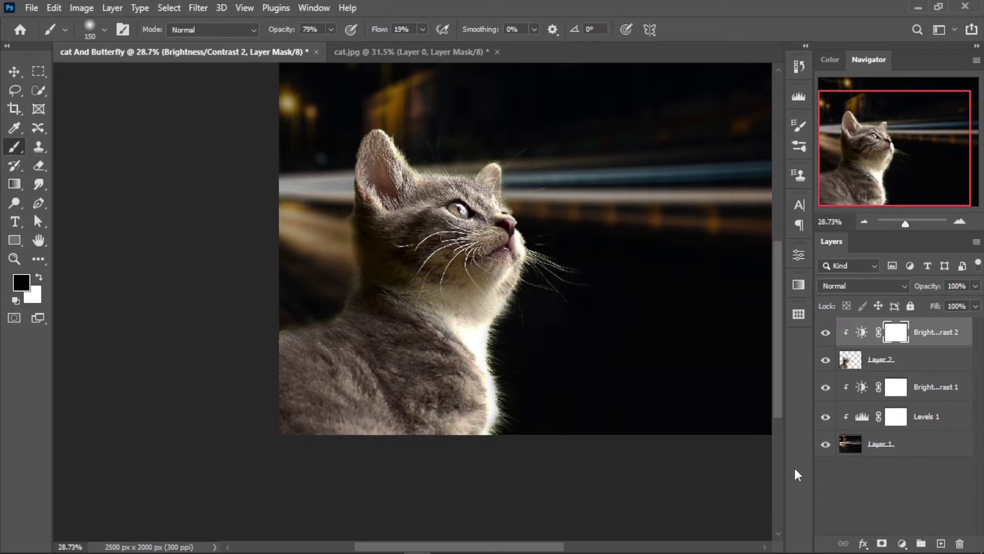
click(917, 365)
Add a clipped Levels adjustment with RGB output white 117 and Blue output lowered to about 175.
click(903, 544)
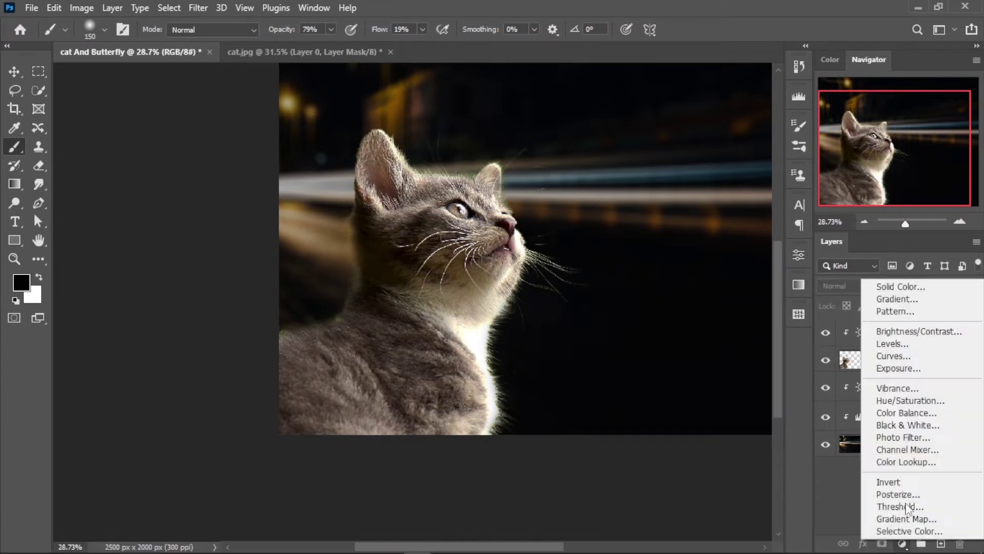
click(900, 343)
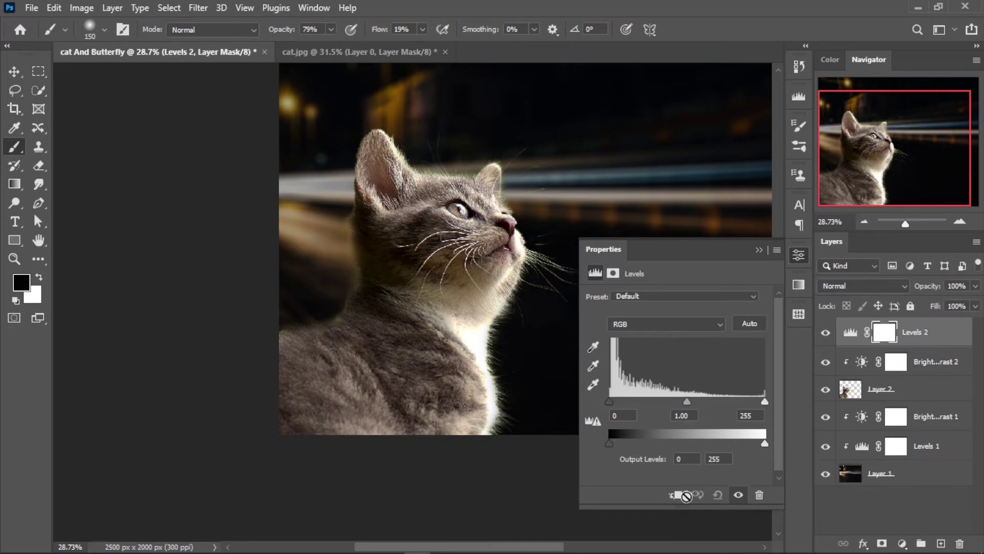
drag(765, 443, 681, 443)
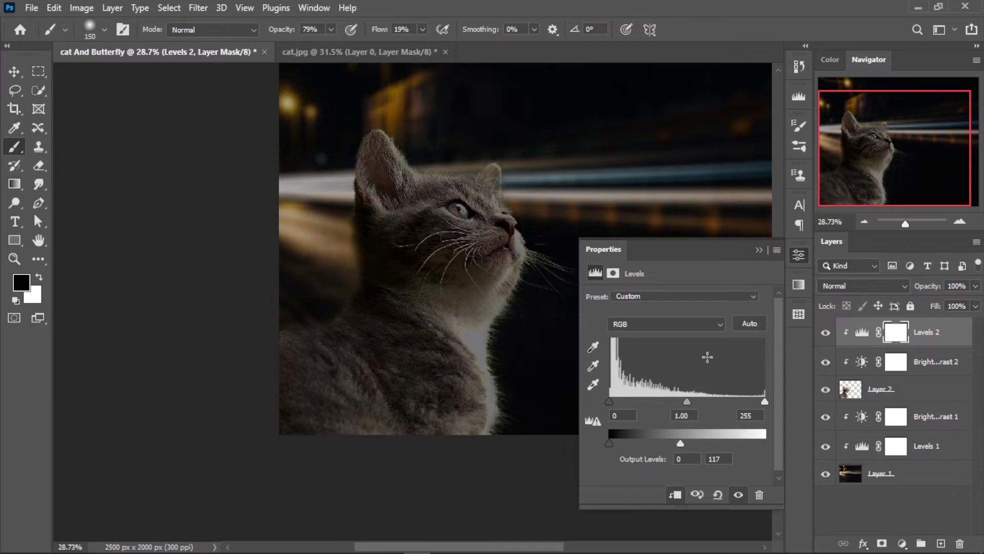
click(718, 324)
click(718, 364)
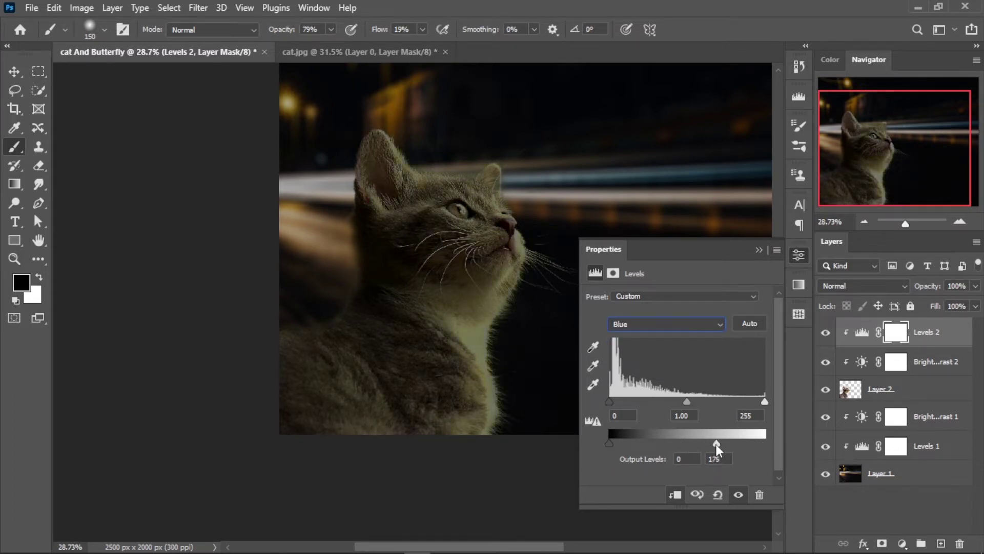
click(758, 249)
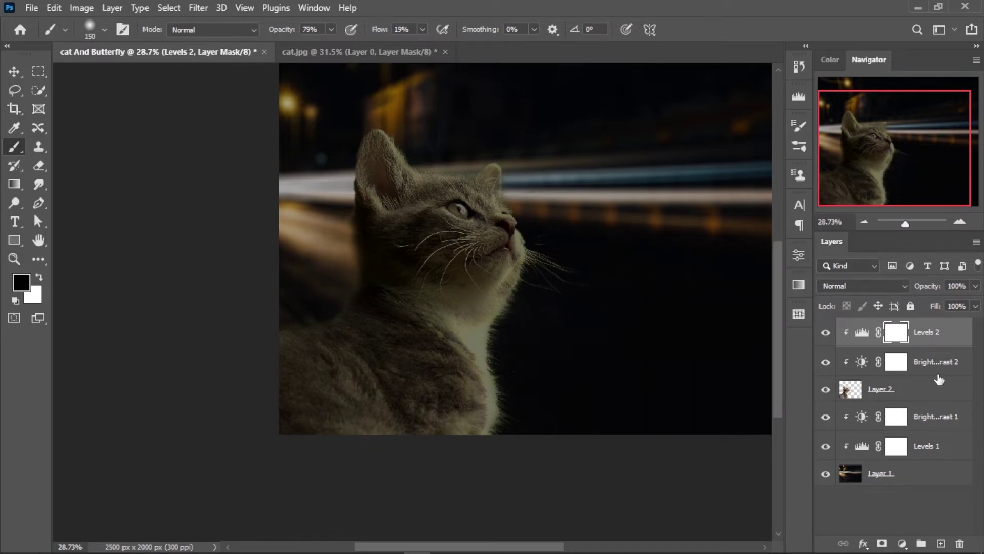
click(900, 544)
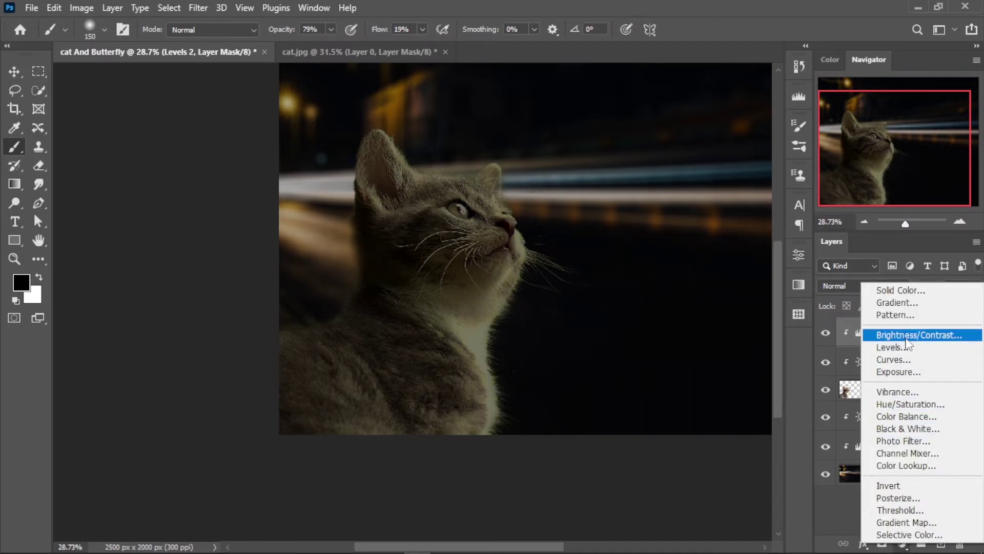
Clip a new Color Balance 1 layer to the cat with midtones Red +20, Green +13, Blue +12.
click(910, 416)
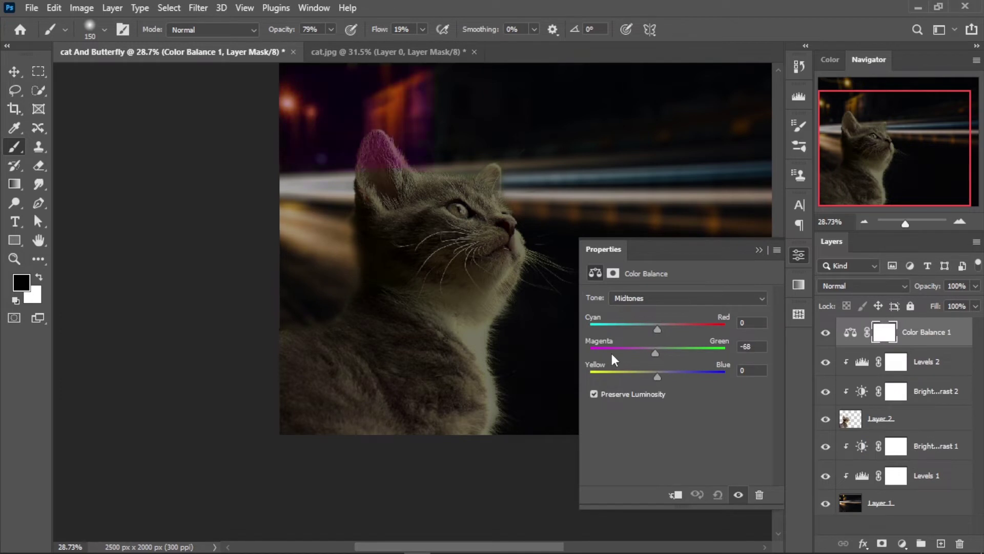
mouse_move(614, 359)
mouse_down()
mouse_move(658, 350)
mouse_move(679, 328)
mouse_up()
click(676, 494)
click(668, 324)
mouse_move(678, 373)
mouse_down()
mouse_move(649, 375)
mouse_move(676, 377)
mouse_move(646, 355)
mouse_move(666, 353)
mouse_up()
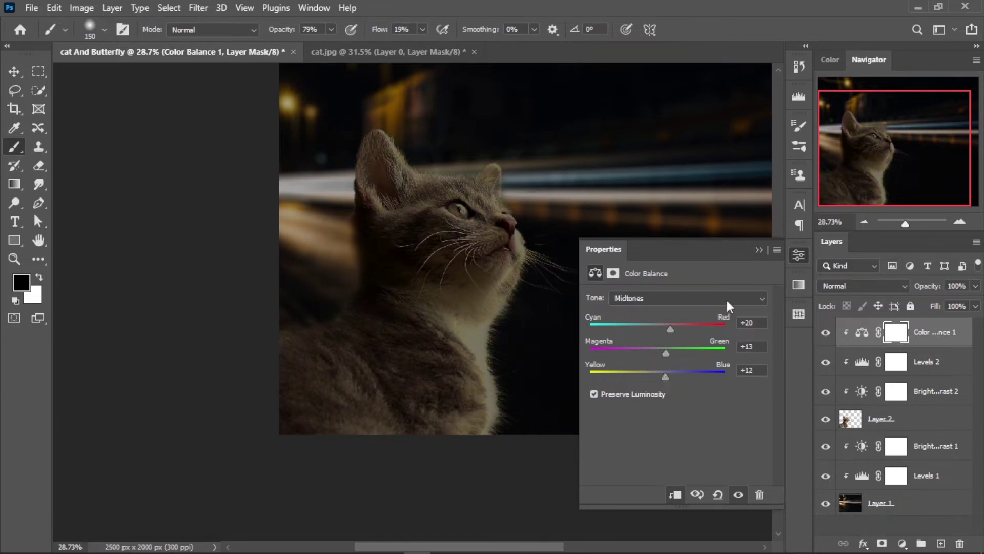
click(799, 255)
Reopen Levels 2 and set RGB output white to 68 and input black to 18.
click(861, 363)
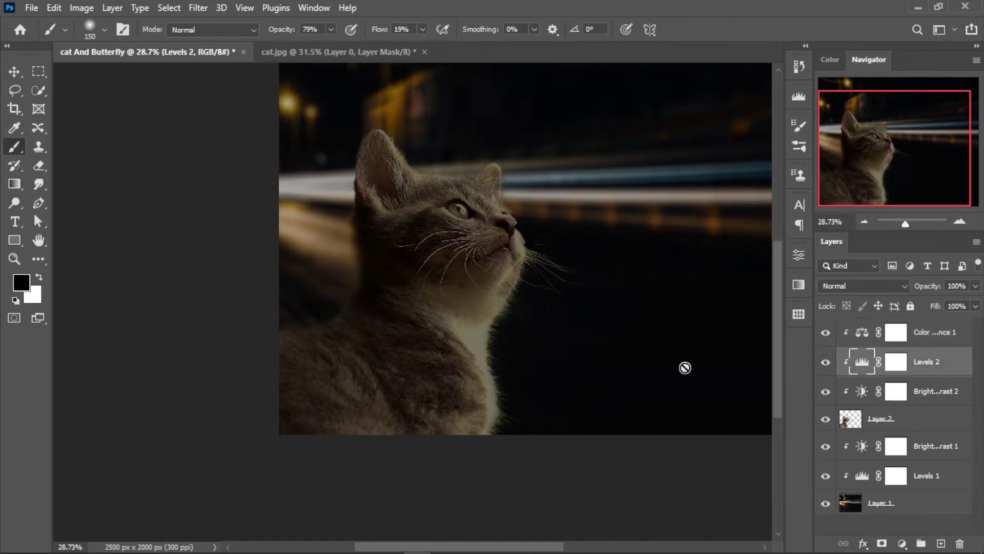
double_click(861, 364)
drag(680, 446, 651, 442)
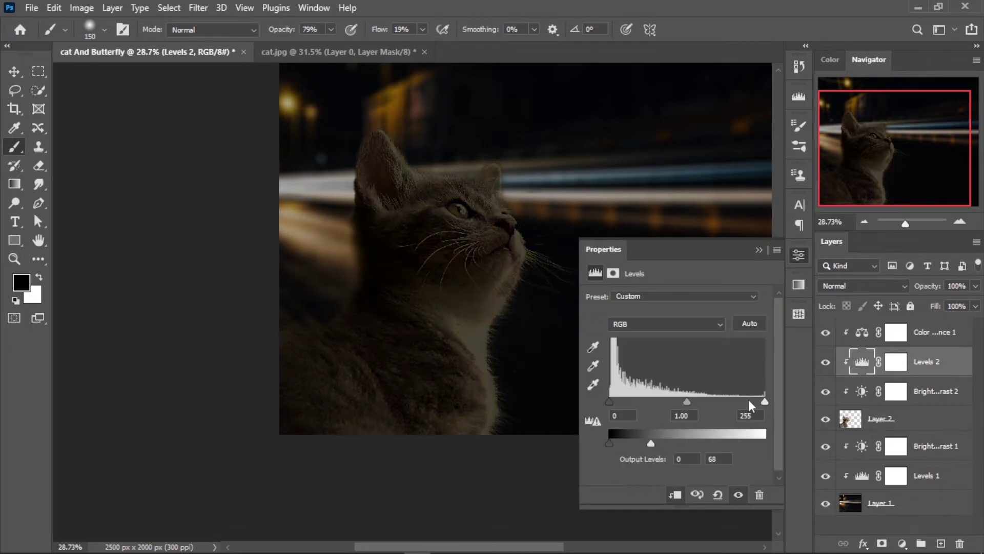
drag(630, 398, 620, 398)
scroll(505, 538, right, 5)
scroll(487, 362, up, 2)
scroll(474, 343, up, 2)
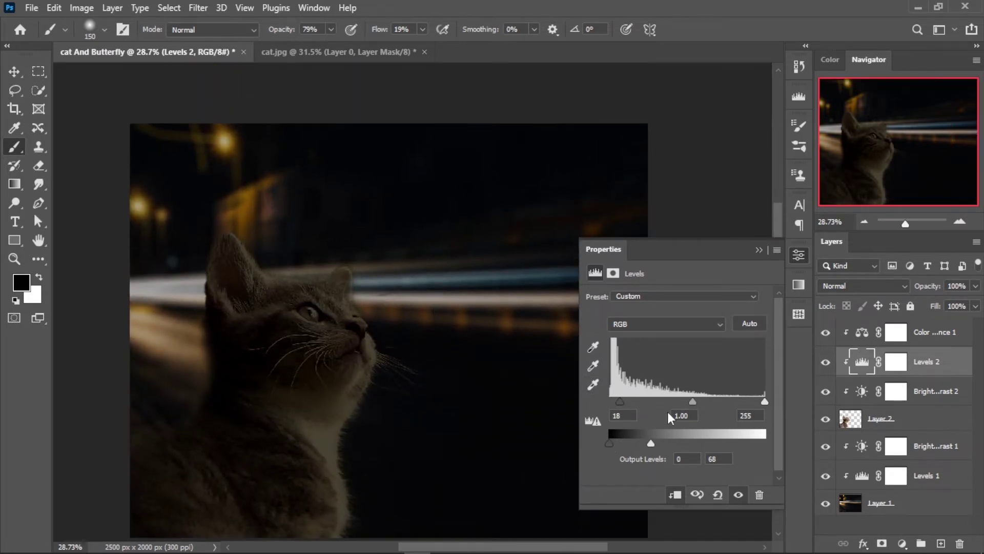
drag(666, 446, 651, 440)
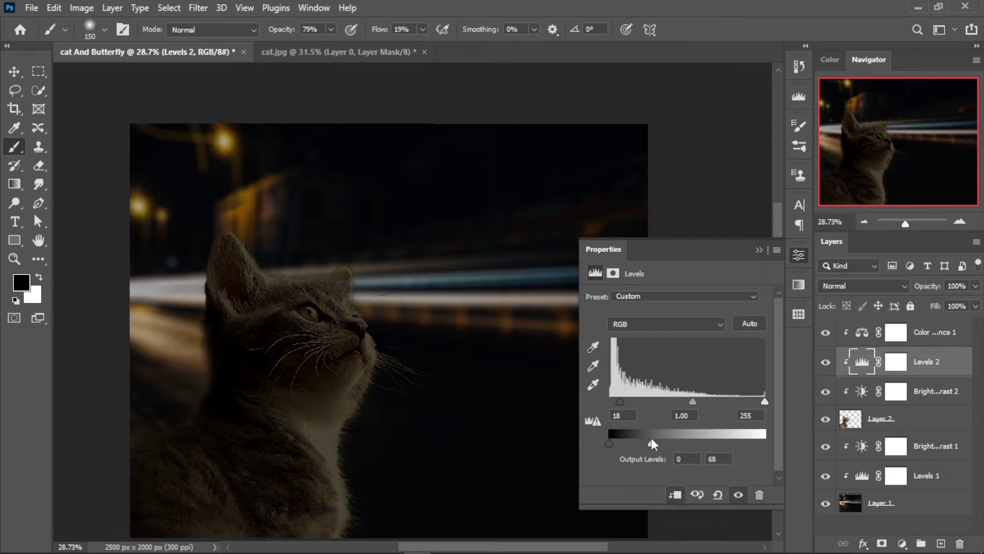
click(759, 249)
scroll(417, 378, down, 2)
Place the butterfly image into the scene as an embedded layer.
click(935, 338)
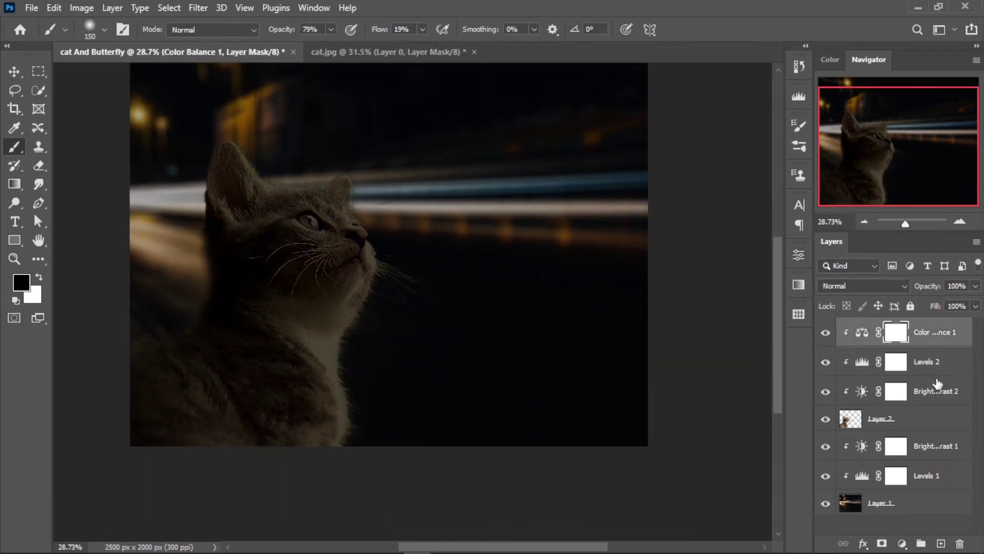
scroll(328, 268, up, 2)
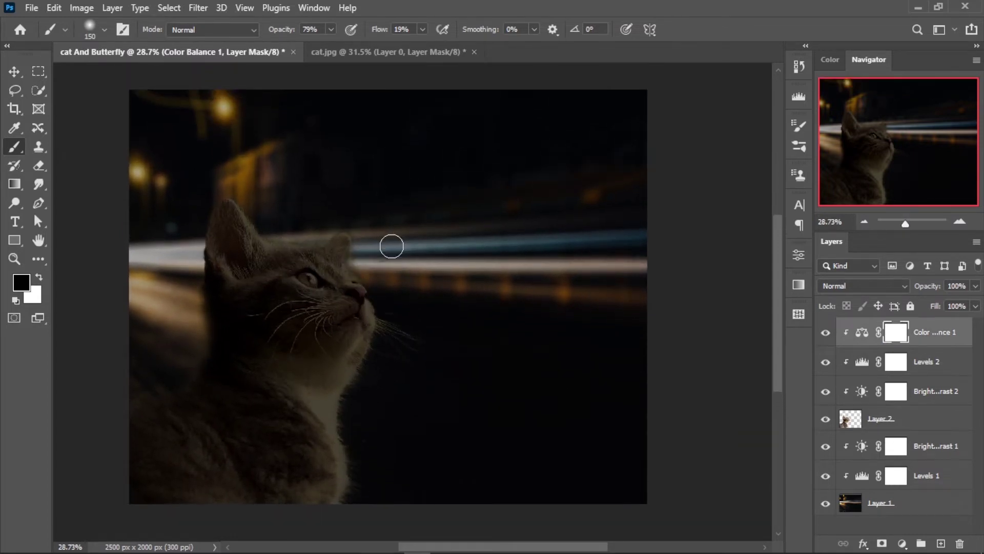
scroll(328, 268, down, 1)
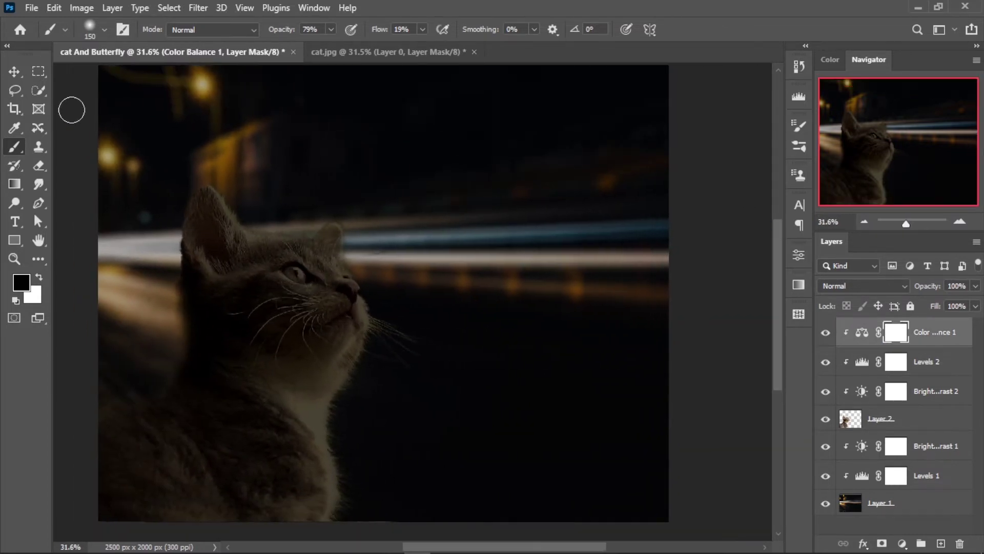
click(31, 8)
click(84, 306)
click(169, 117)
click(359, 323)
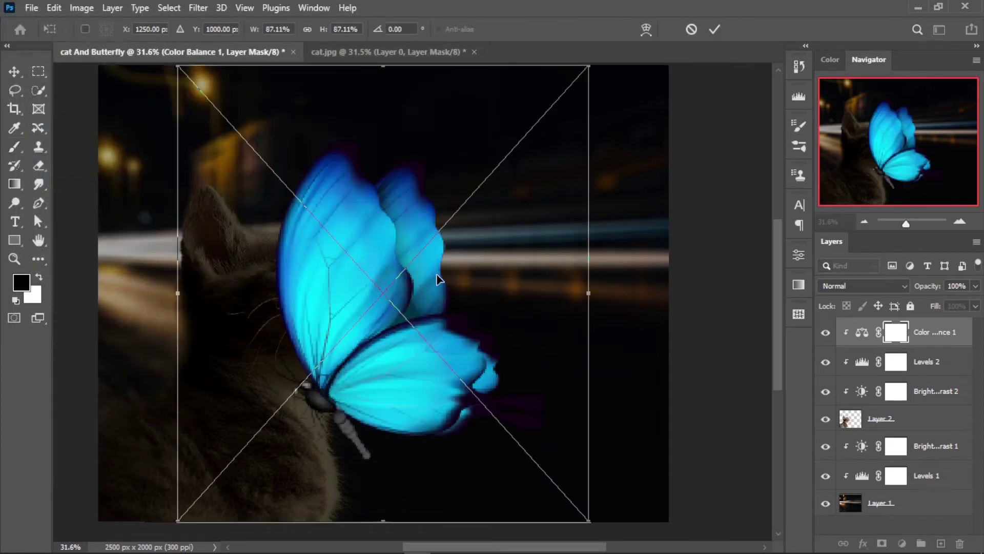
Shrink the butterfly to about 31% and position it at the upper right.
drag(459, 260, 505, 226)
scroll(598, 343, down, 2)
mouse_move(605, 423)
mouse_down()
mouse_move(438, 200)
mouse_move(545, 268)
mouse_up()
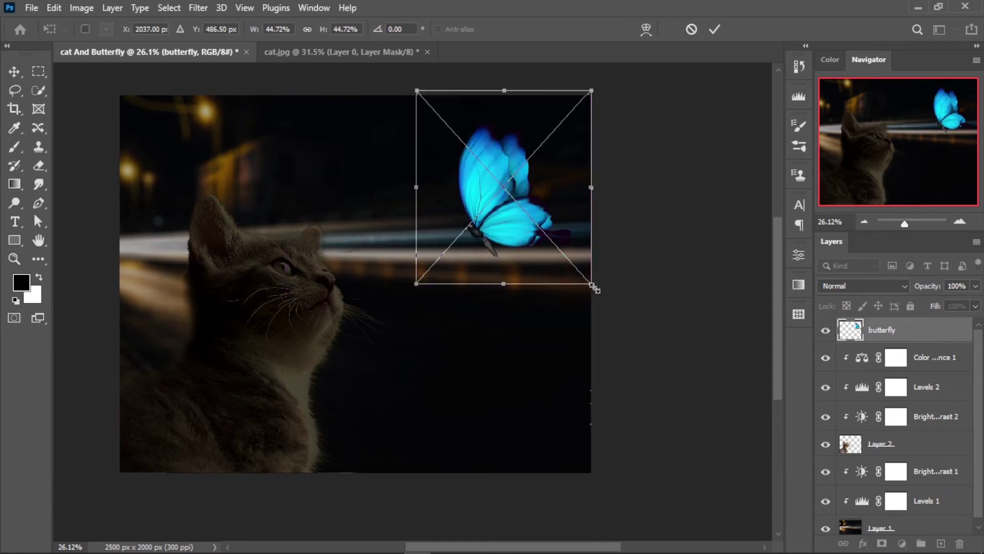
drag(593, 287, 539, 222)
drag(464, 177, 481, 193)
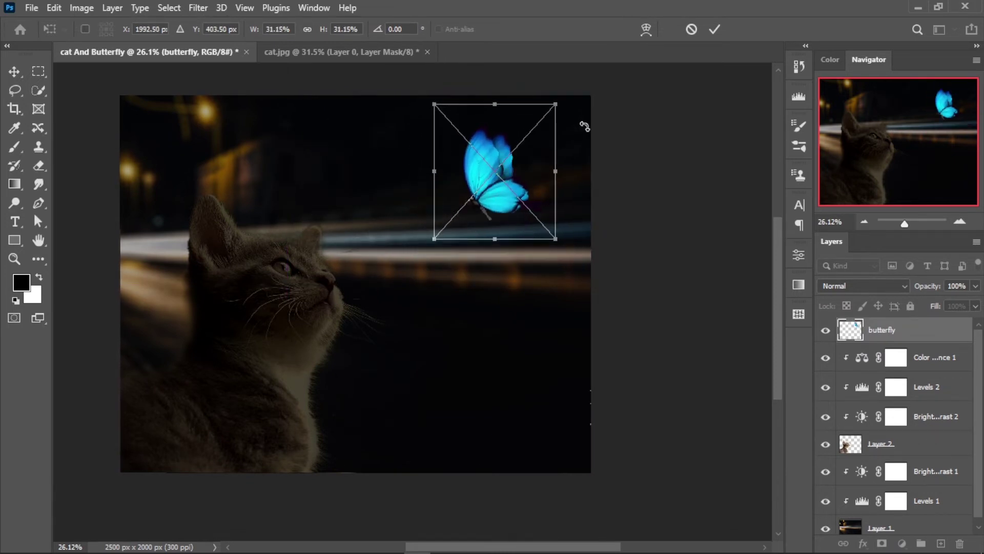
click(714, 29)
Fine-tune the butterfly's position into the kitten's line of sight with the Move tool.
key(b)
scroll(461, 279, down, 2)
scroll(461, 297, up, 1)
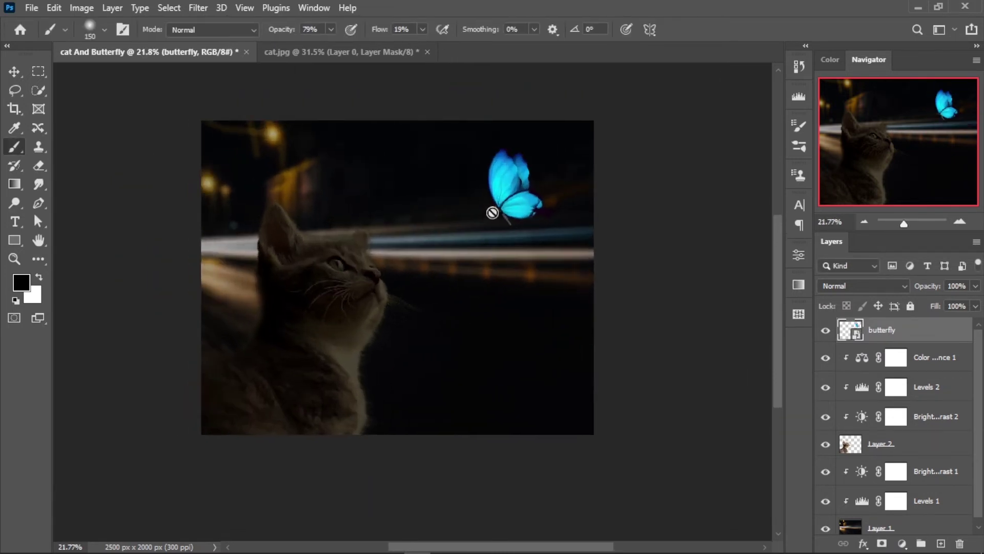
click(16, 72)
mouse_move(512, 198)
mouse_down()
mouse_move(479, 237)
mouse_move(513, 197)
mouse_up()
scroll(479, 237, up, 2)
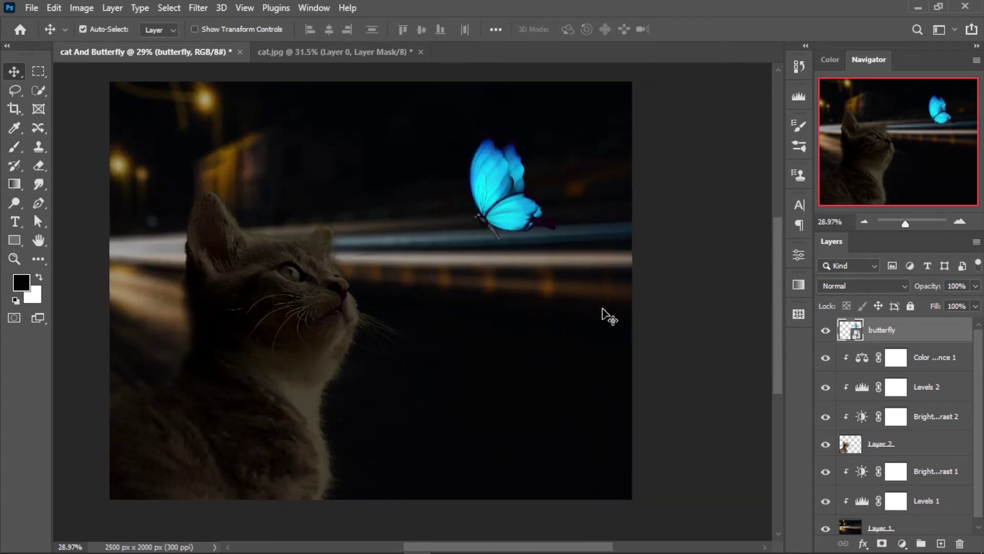
Clip a Brightness/Contrast 3 layer to the butterfly with contrast lowered to -34.
click(32, 8)
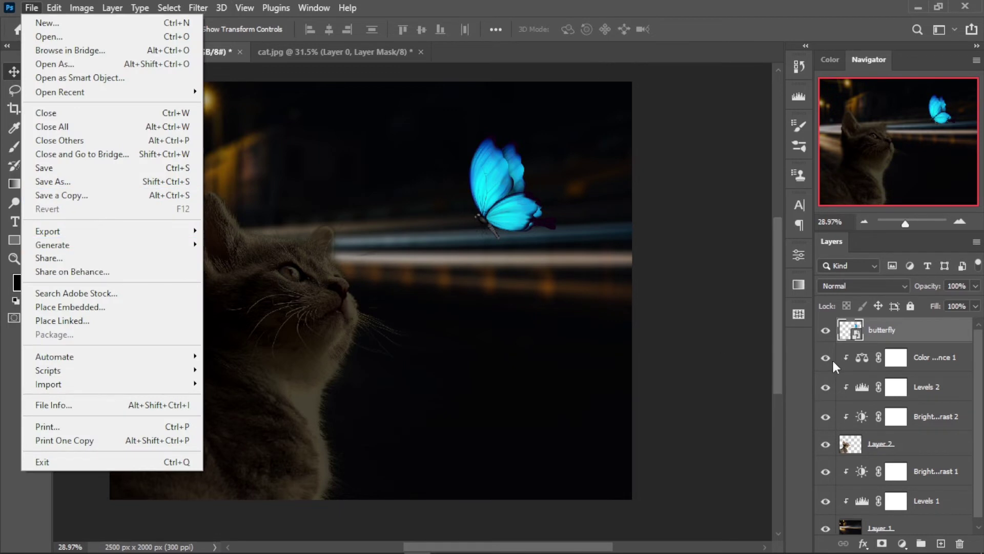
click(902, 542)
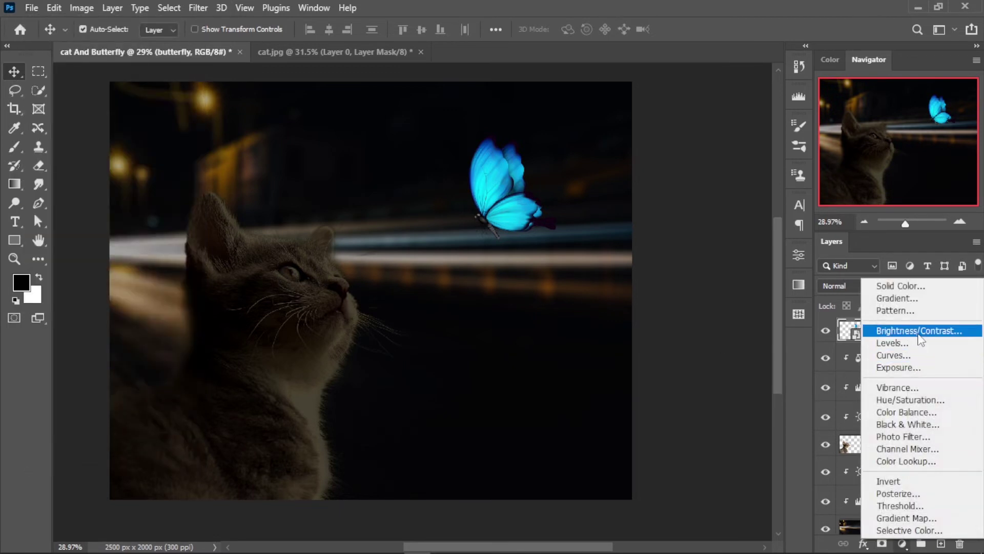
click(902, 331)
mouse_move(676, 337)
mouse_down()
mouse_move(691, 337)
mouse_move(681, 337)
mouse_up()
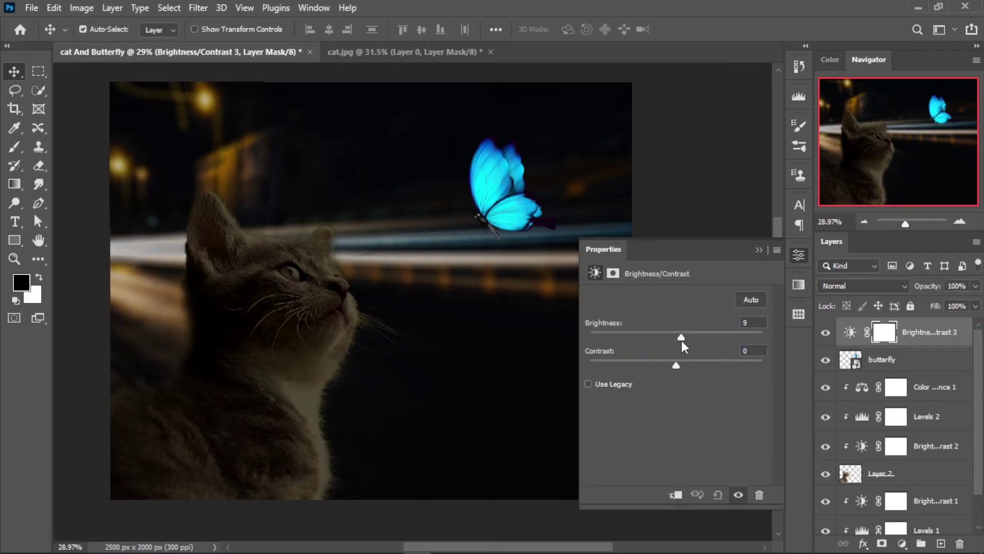
click(675, 494)
mouse_move(619, 361)
mouse_down()
mouse_move(746, 354)
mouse_move(637, 356)
mouse_move(712, 362)
mouse_move(743, 339)
mouse_move(654, 338)
mouse_move(677, 340)
mouse_up()
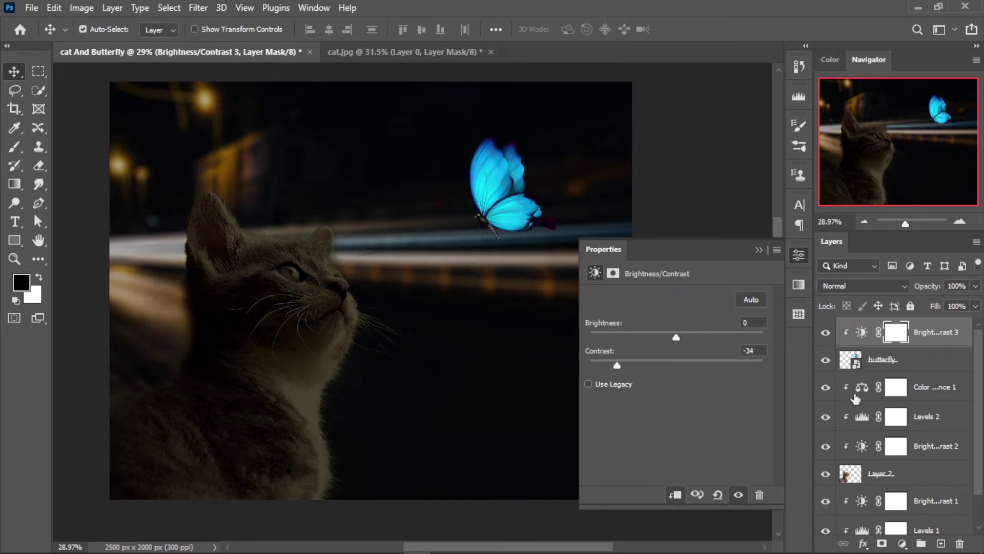
Add a Levels 3 adjustment directly above the butterfly layer.
click(912, 358)
click(902, 544)
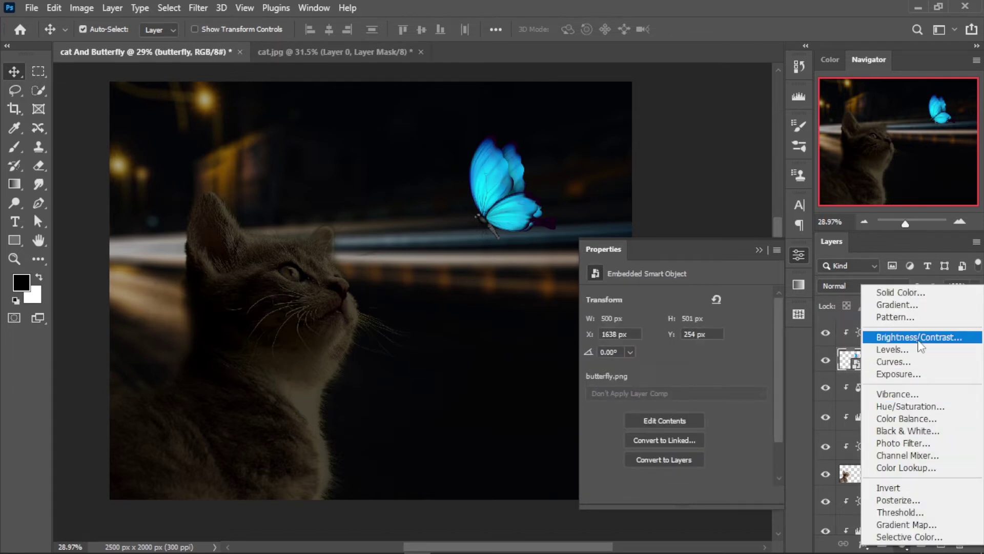
click(912, 349)
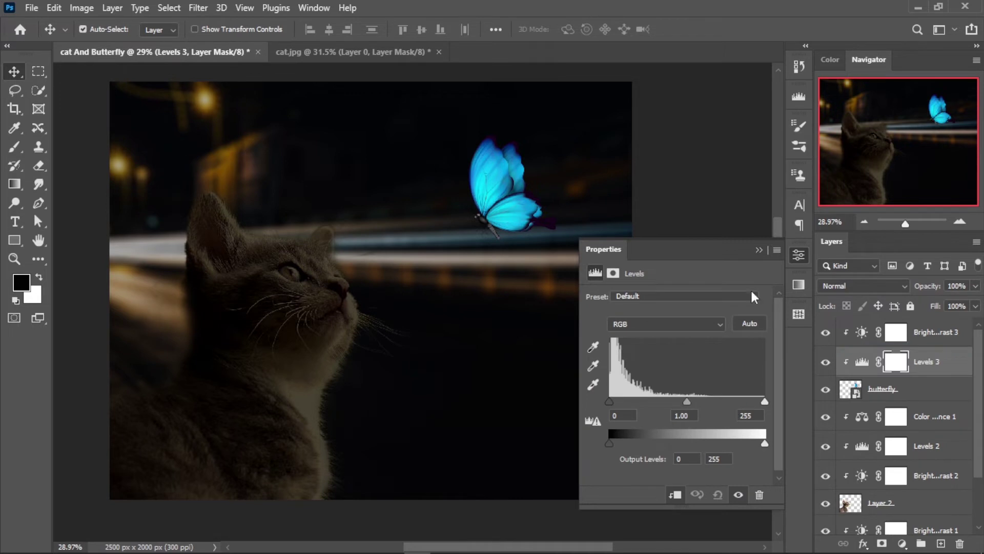
click(867, 342)
key(alt+bracketright)
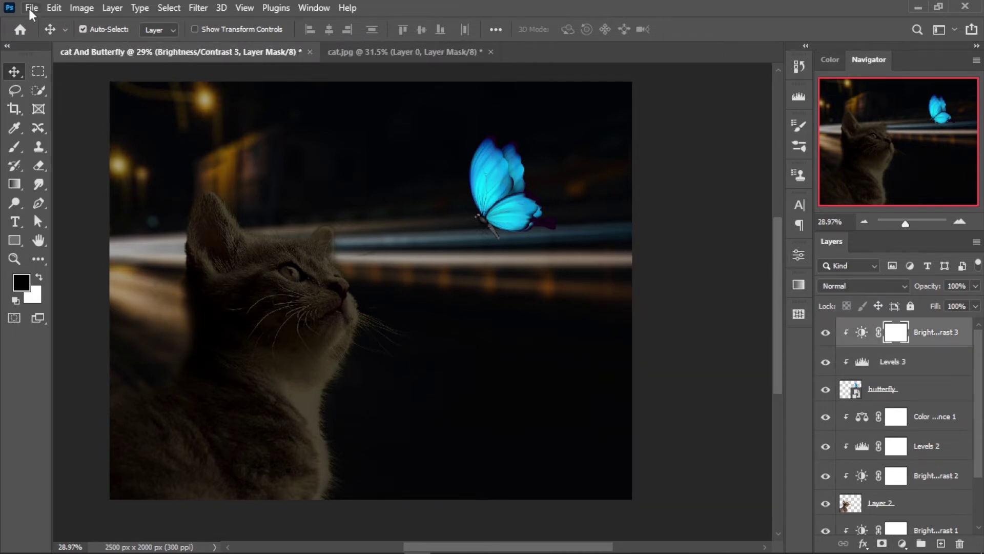
Place the GlowLight image as an embedded layer and move it onto the butterfly.
click(31, 8)
click(77, 306)
click(413, 160)
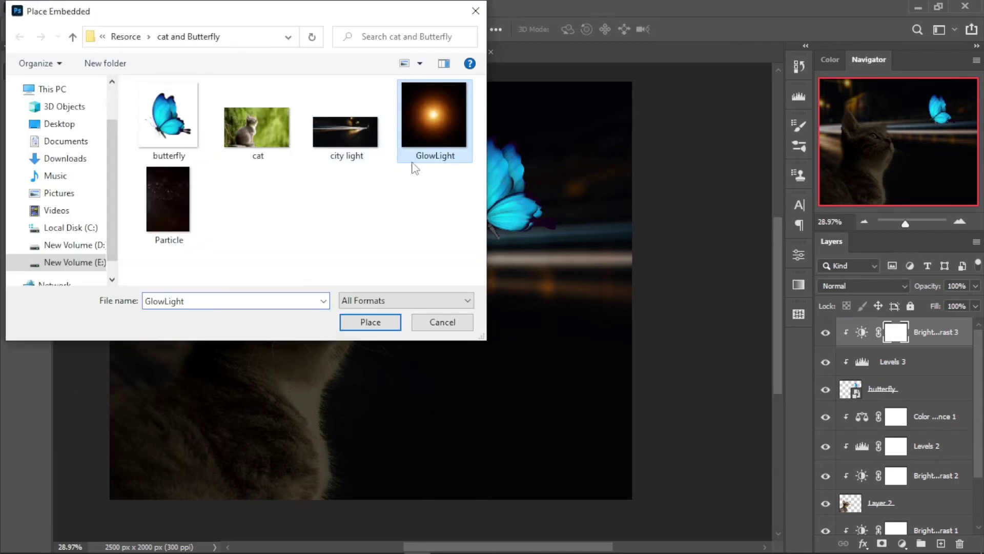
click(370, 322)
mouse_move(435, 370)
mouse_down()
mouse_move(546, 280)
mouse_move(605, 290)
mouse_up()
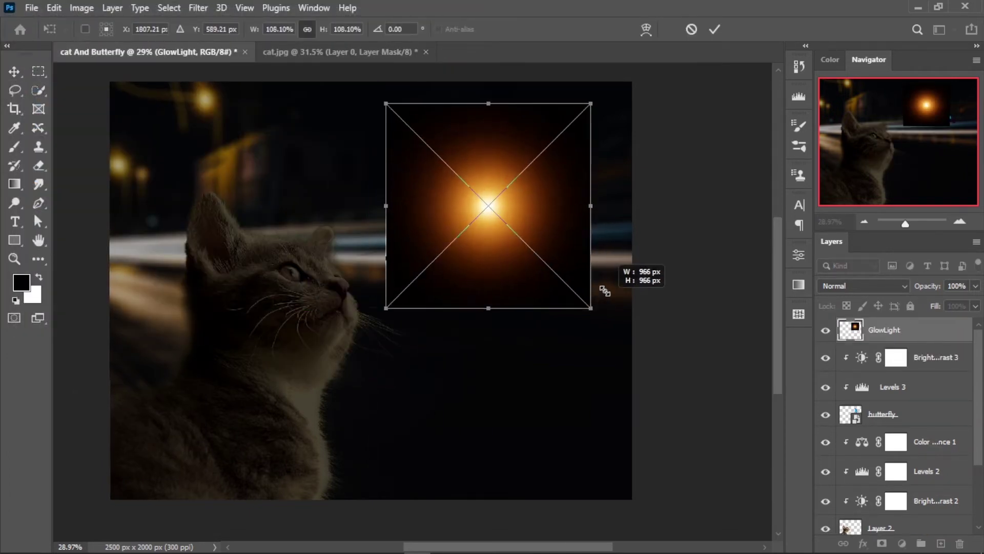
drag(533, 244, 549, 230)
click(715, 29)
Set the GlowLight layer's blend mode to Linear Dodge (Add).
click(862, 285)
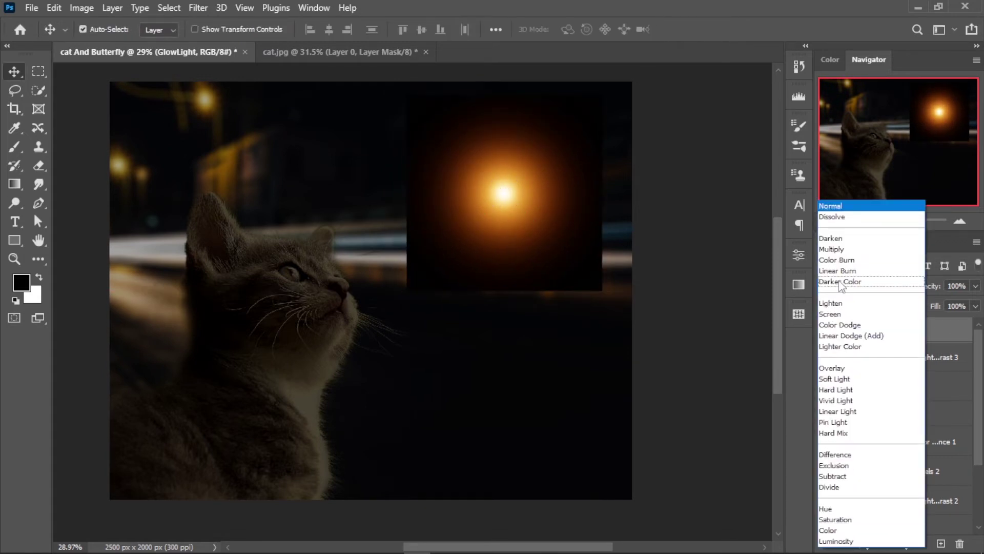
click(851, 336)
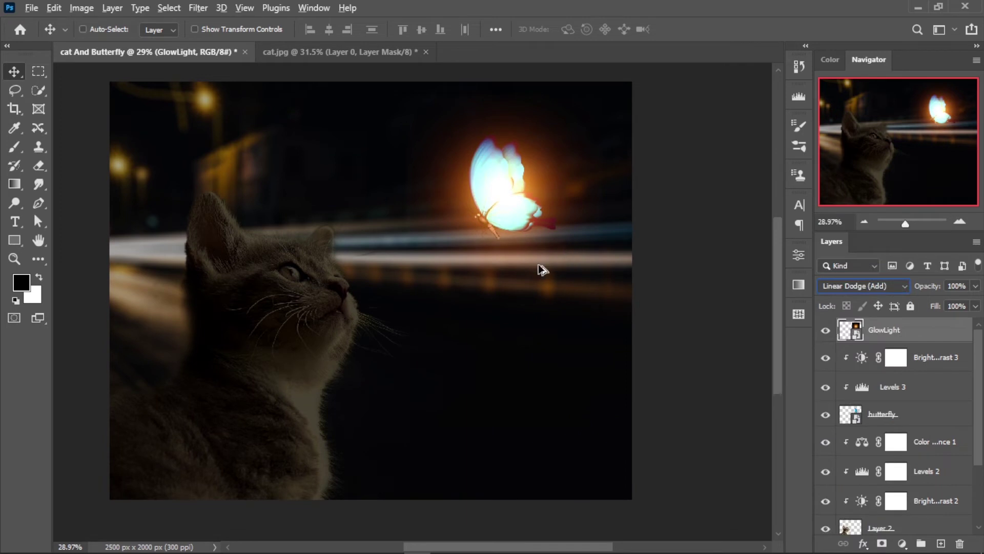
drag(517, 214, 508, 214)
Enlarge the glow to about 150% and centre it over the butterfly.
key(ctrl+t)
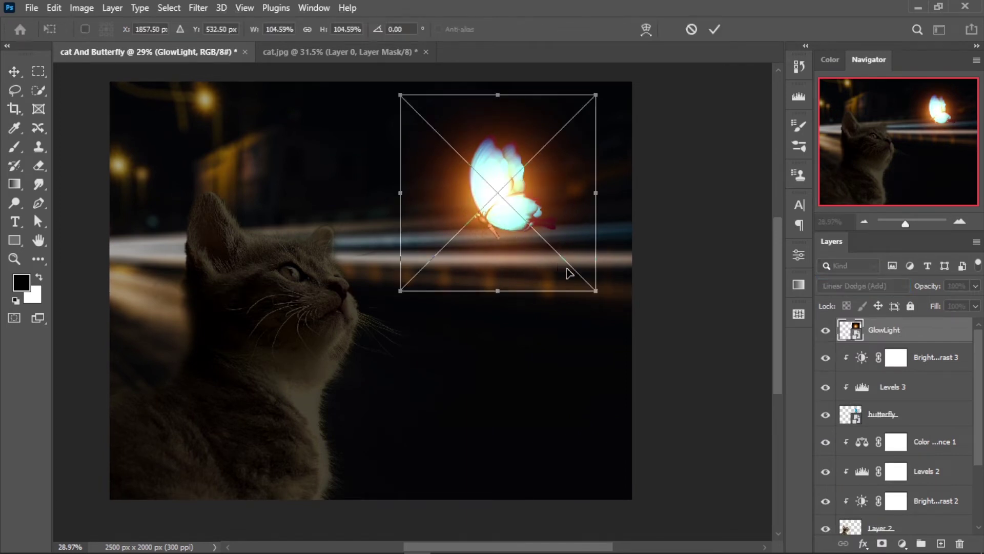
drag(597, 293, 666, 391)
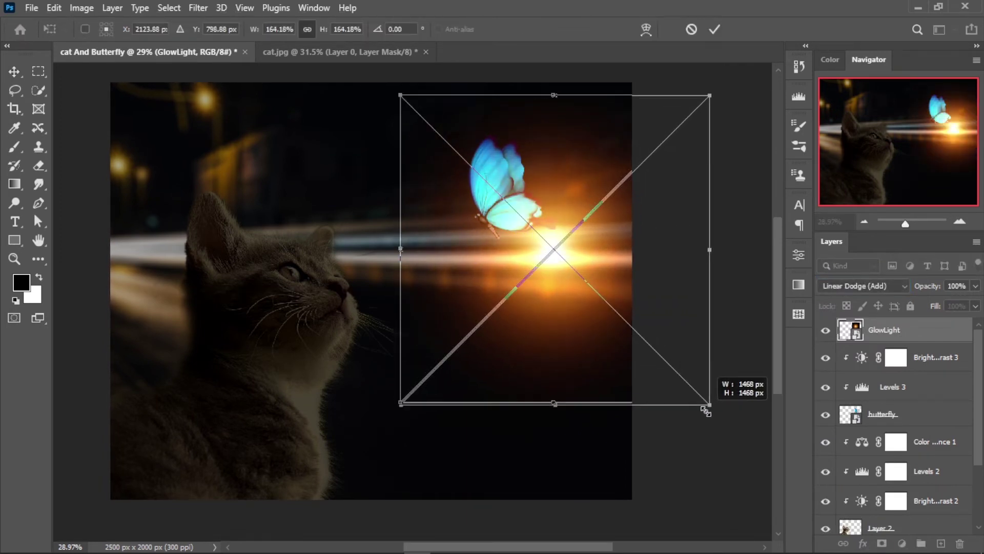
drag(606, 262, 578, 243)
key(Return)
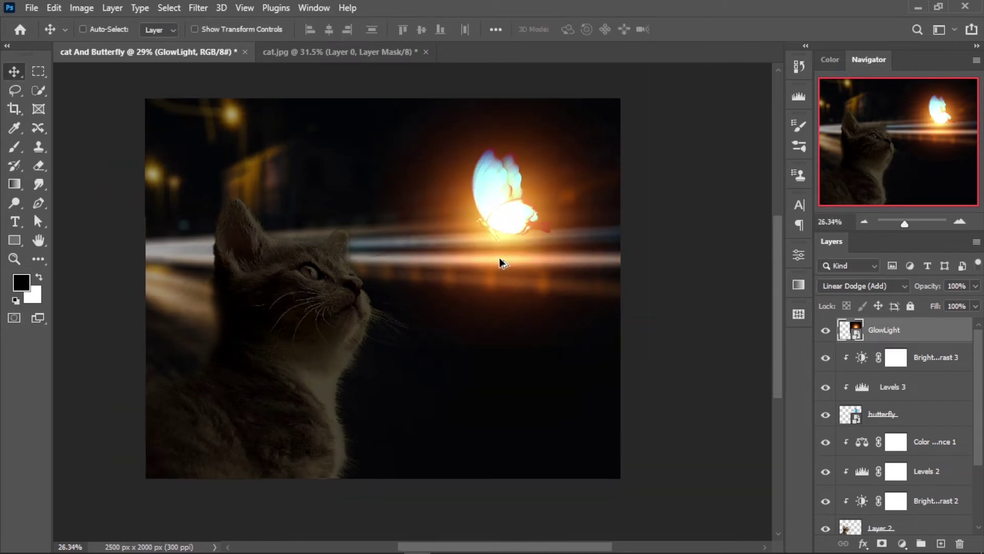
scroll(499, 257, down, 3)
scroll(508, 287, up, 1)
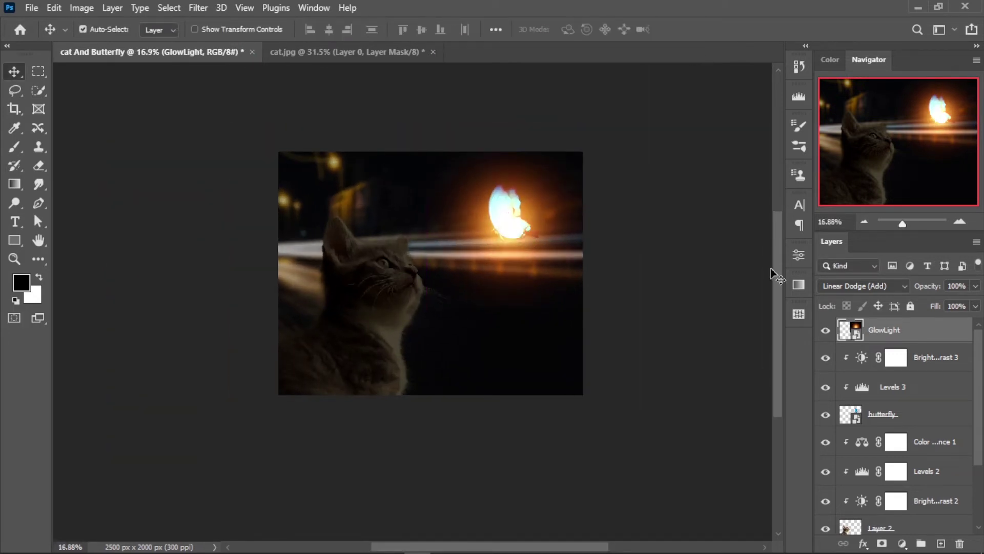
Clip a Color Balance 2 layer to GlowLight with the Cyan–Red midtones slider at -100.
click(902, 543)
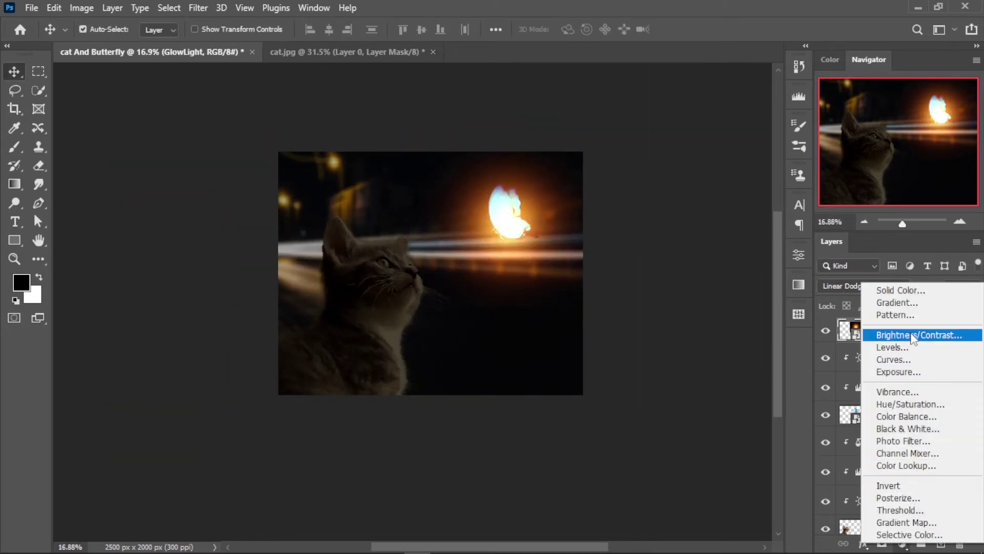
click(905, 416)
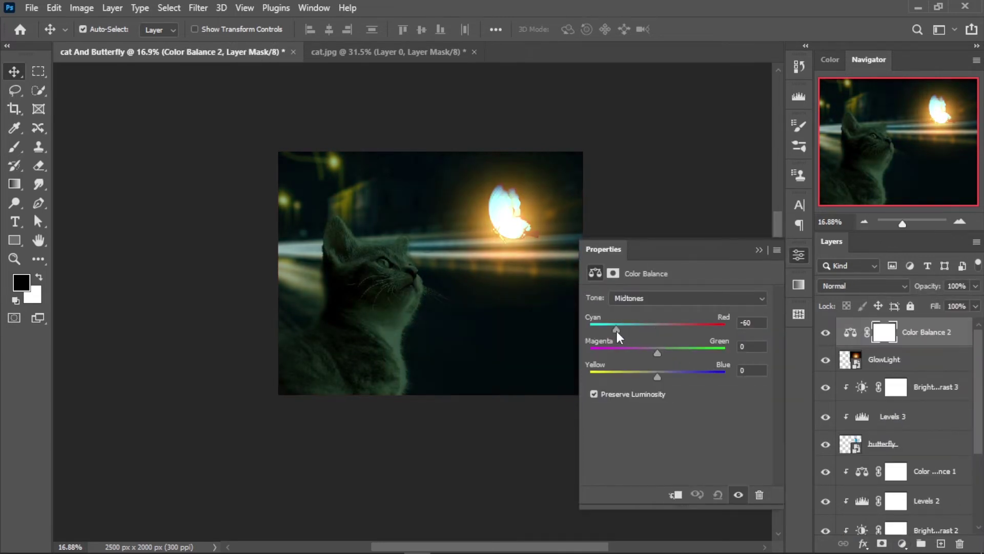
click(676, 495)
drag(617, 329, 589, 326)
mouse_move(658, 353)
mouse_down()
mouse_move(637, 355)
mouse_move(686, 379)
mouse_move(728, 378)
mouse_move(688, 382)
mouse_up()
click(798, 255)
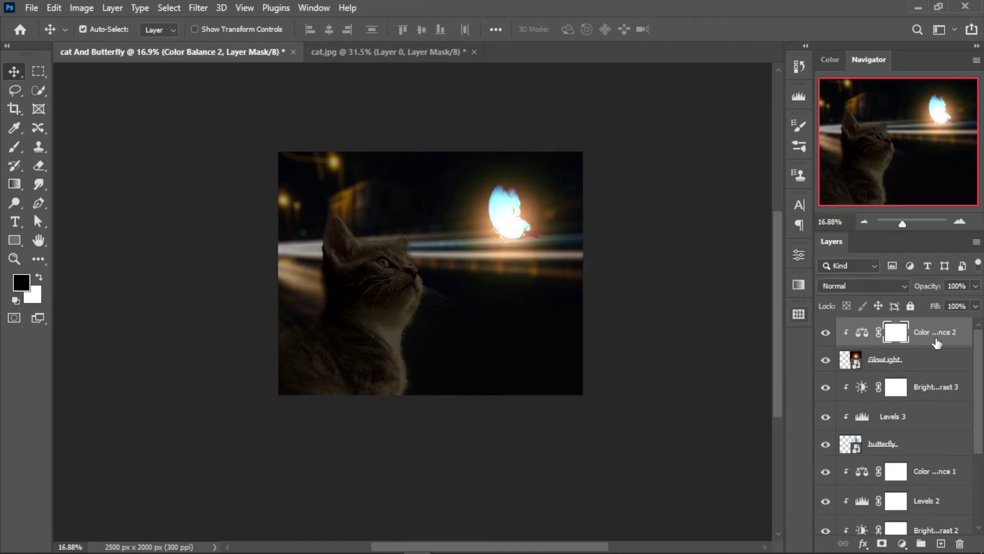
click(922, 360)
Duplicate the GlowLight layer and move it to the top of the stack.
key(ctrl+j)
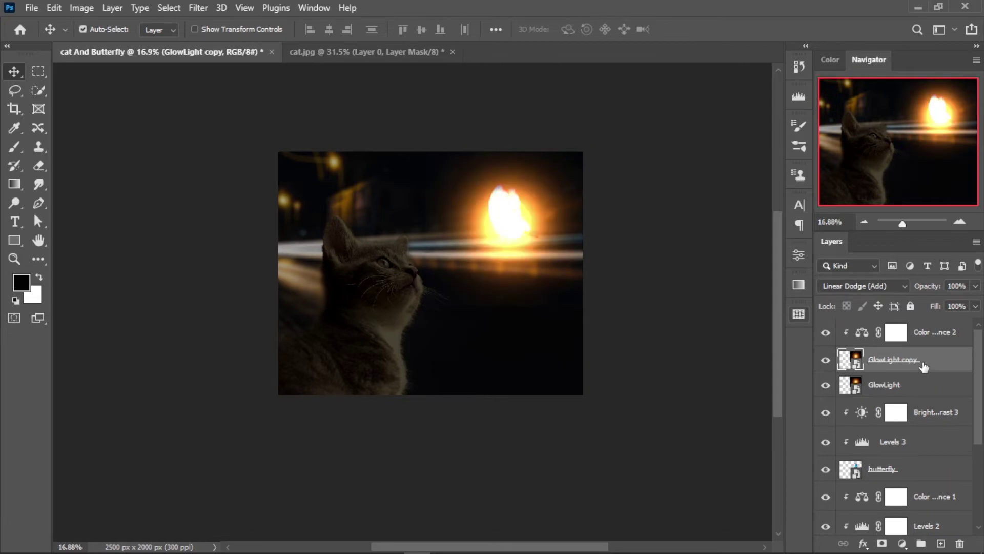
drag(937, 383, 934, 330)
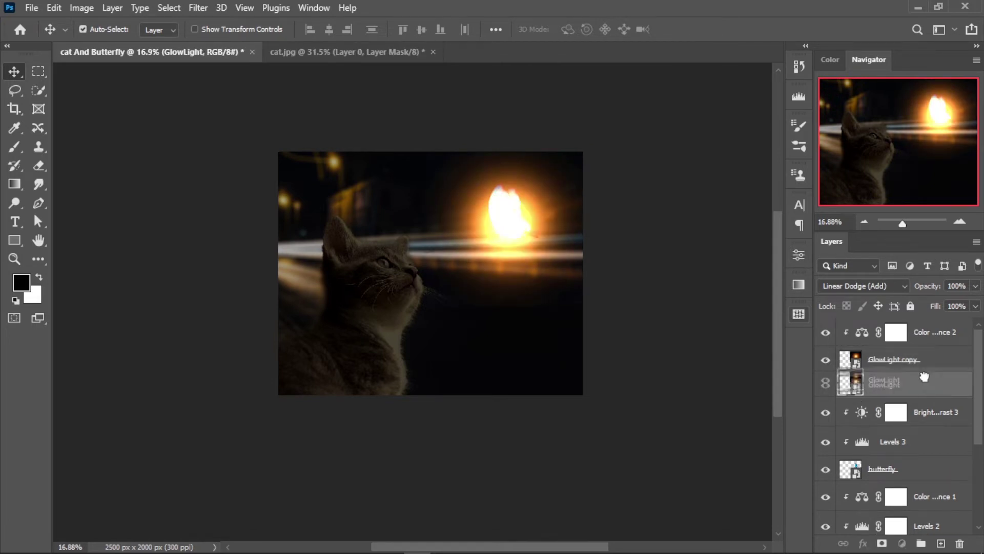
click(823, 339)
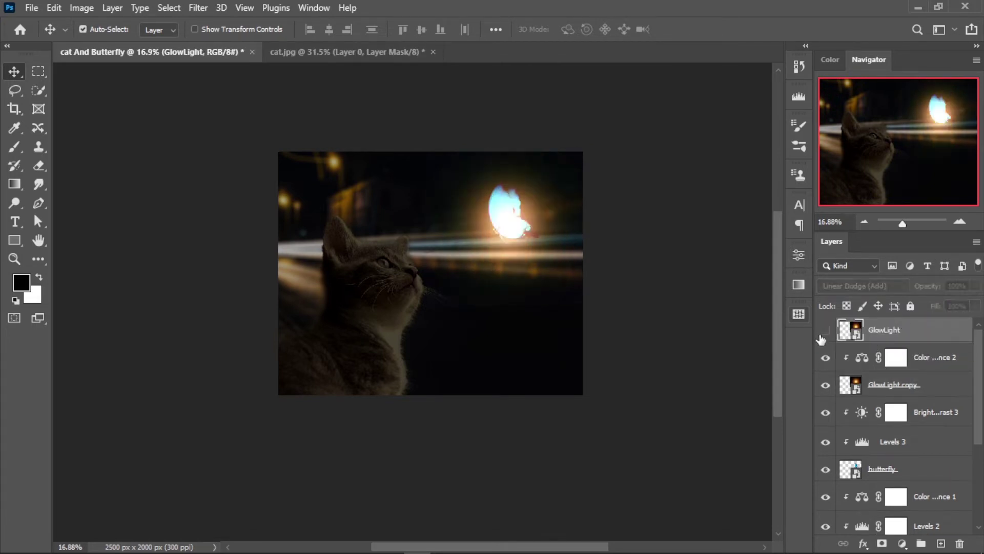
Clip a Levels 4 layer to GlowLight with output white 149 and 73% opacity.
click(903, 544)
click(906, 352)
drag(766, 442, 672, 444)
click(675, 495)
click(759, 249)
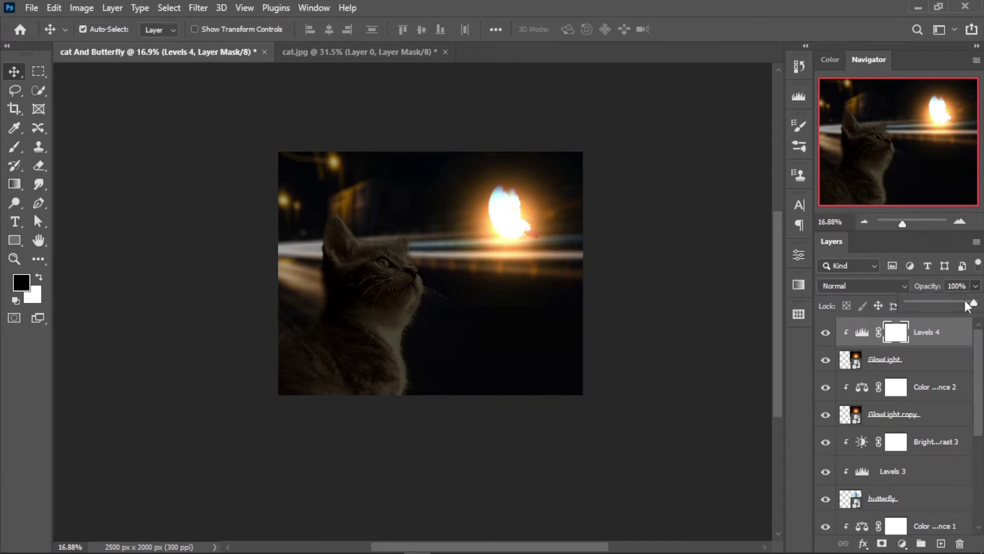
mouse_move(965, 305)
mouse_down()
mouse_move(912, 306)
mouse_move(956, 301)
mouse_up()
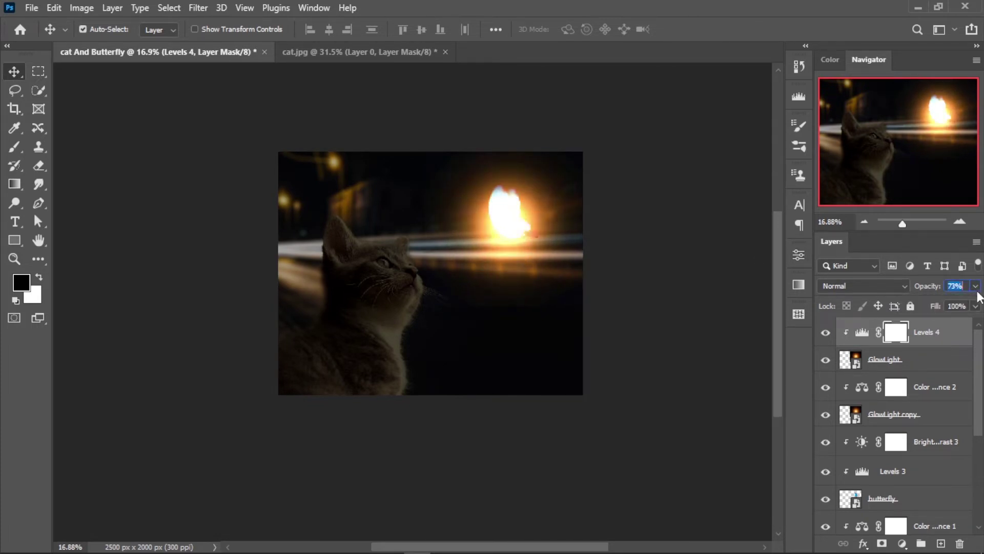
Lower the GlowLight layer's fill to 29%.
click(914, 367)
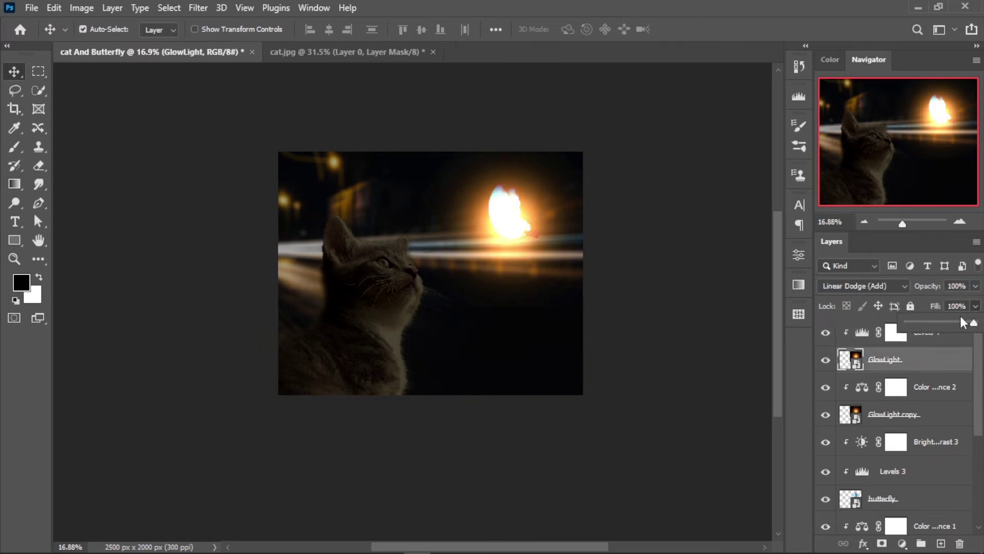
mouse_move(906, 319)
mouse_down()
mouse_move(948, 322)
mouse_move(932, 322)
mouse_up()
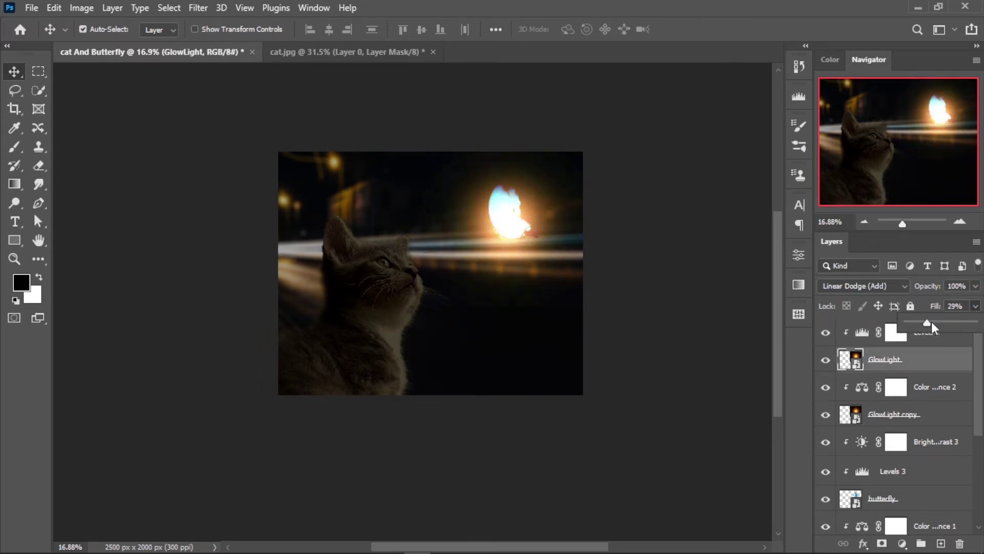
click(902, 414)
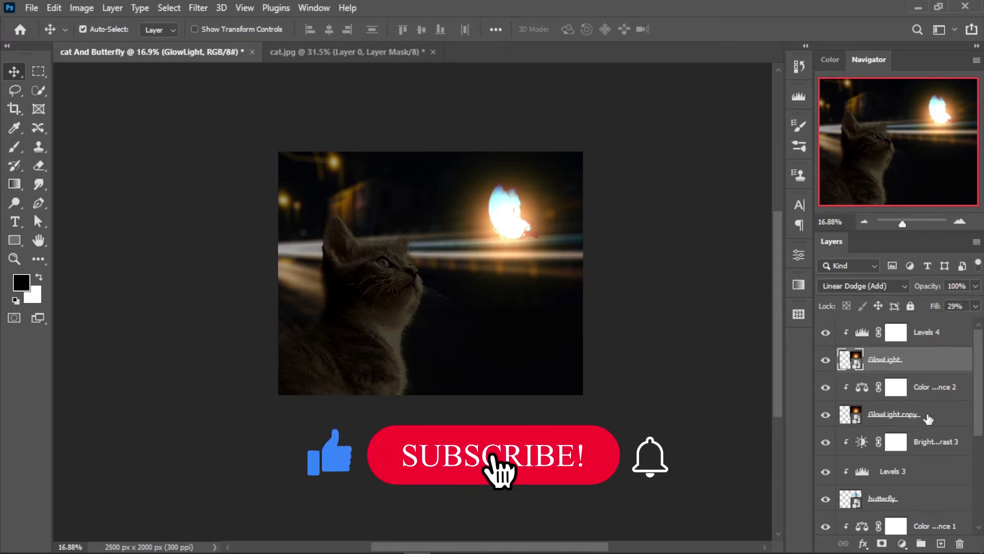
Hide GlowLight and give GlowLight copy a 34.6-pixel Gaussian Blur smart filter.
click(825, 359)
click(198, 8)
mouse_move(208, 193)
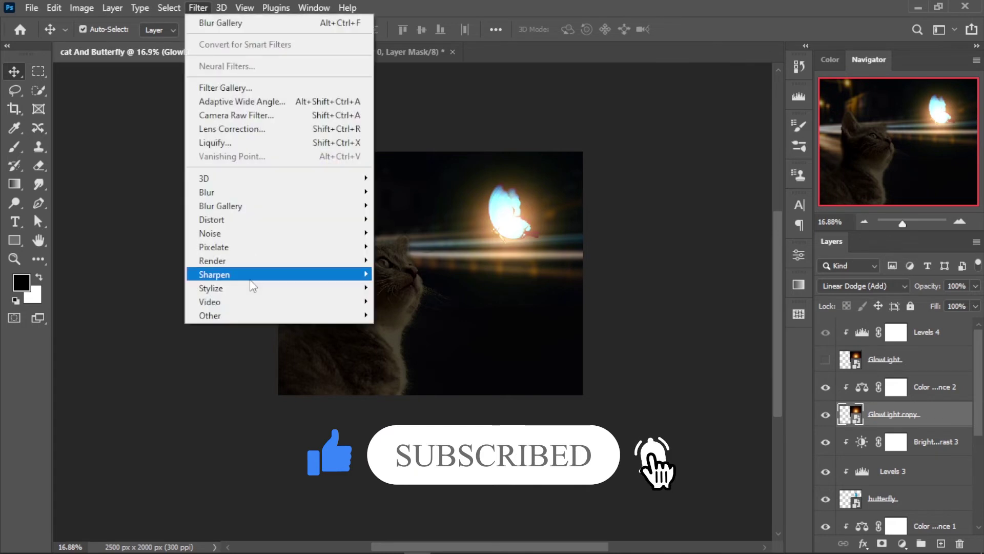
click(415, 244)
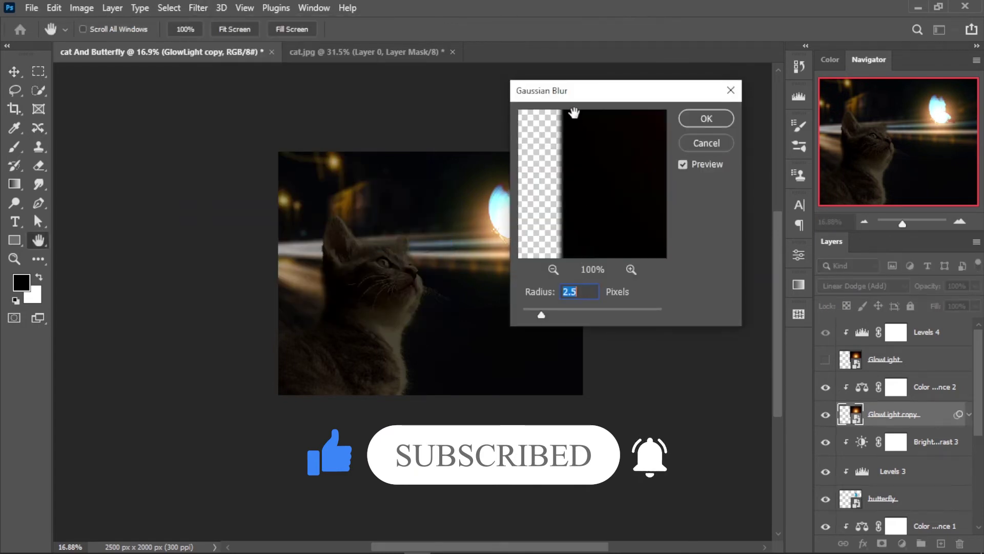
drag(571, 91, 648, 92)
drag(617, 315, 675, 310)
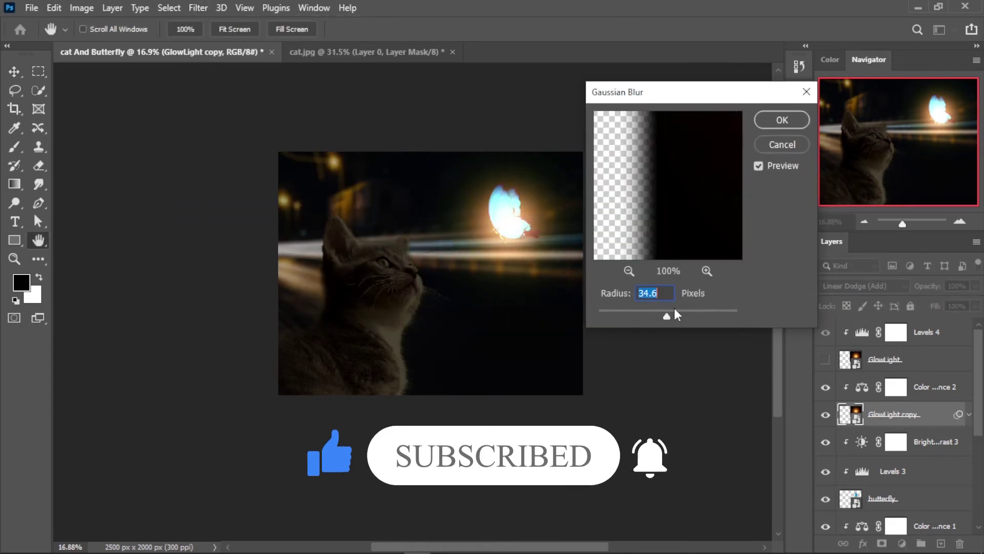
click(782, 120)
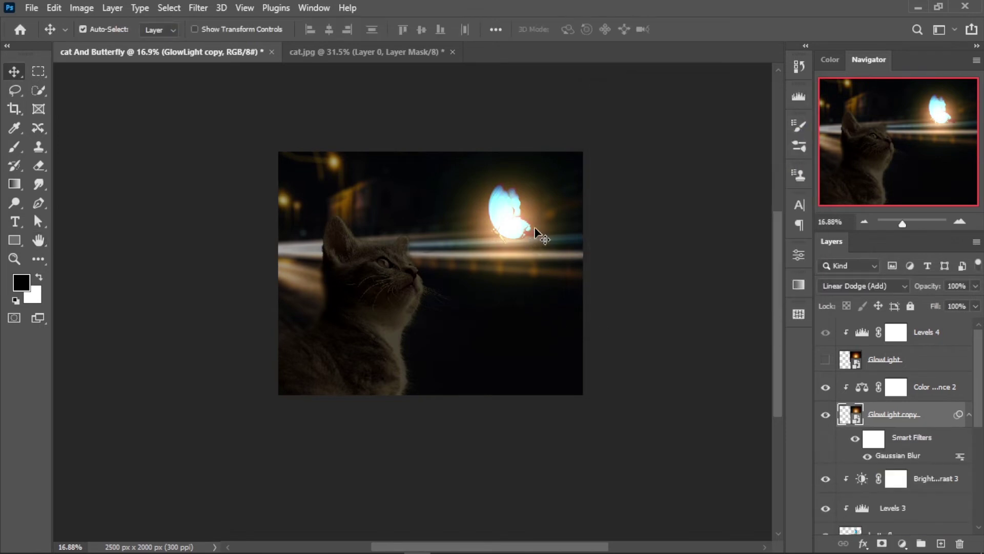
Select the butterfly together with its related layers to move them as a group.
scroll(534, 228, up, 3)
scroll(533, 211, down, 2)
scroll(405, 318, down, 2)
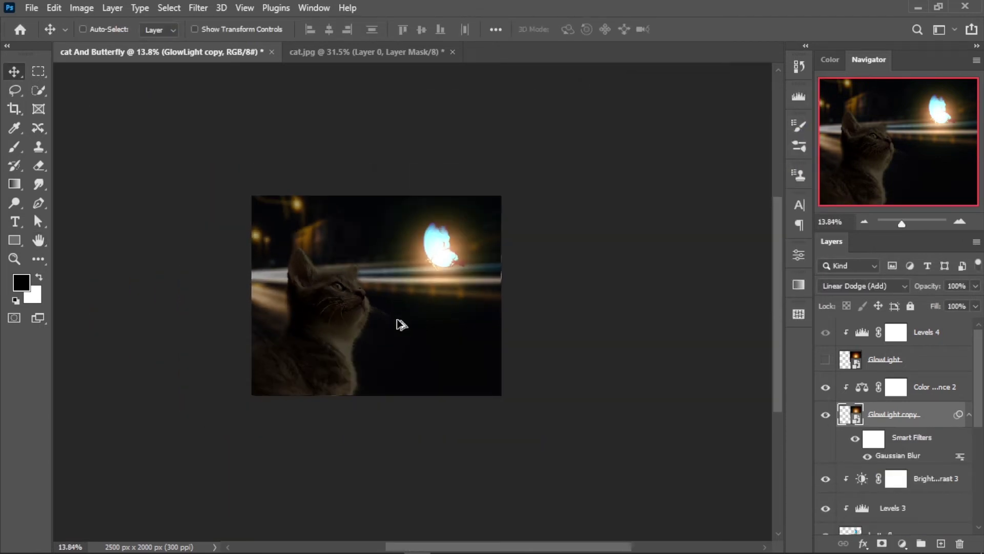
scroll(471, 251, up, 3)
scroll(907, 461, down, 2)
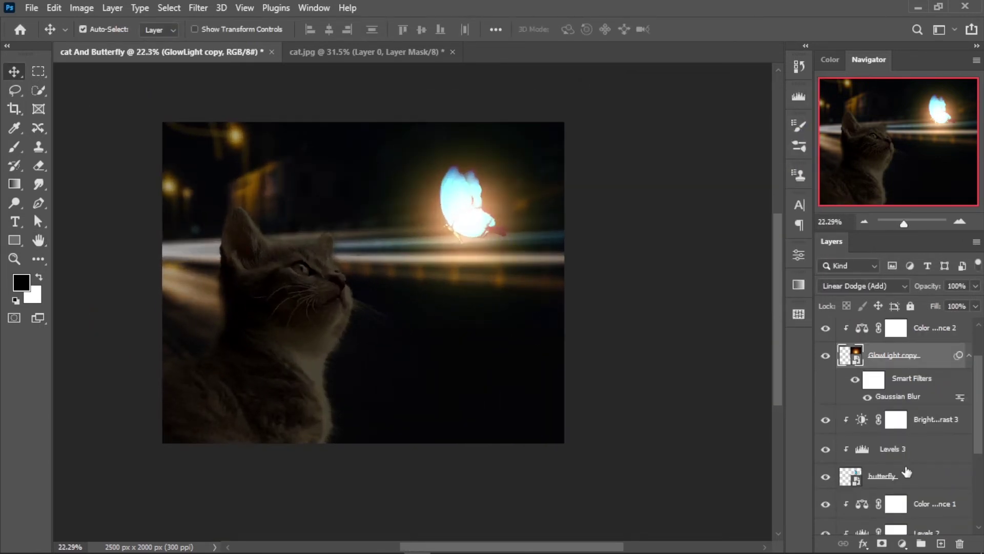
click(906, 472)
scroll(906, 461, up, 2)
key(ctrl+alt+a)
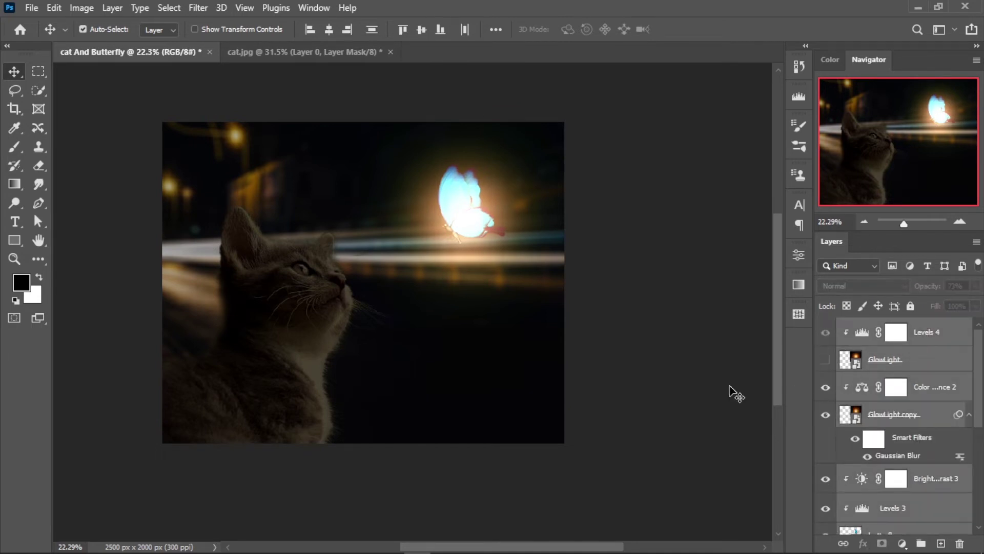
Shift the butterfly and glow slightly left and make GlowLight visible again.
drag(451, 217, 432, 216)
click(890, 360)
click(825, 360)
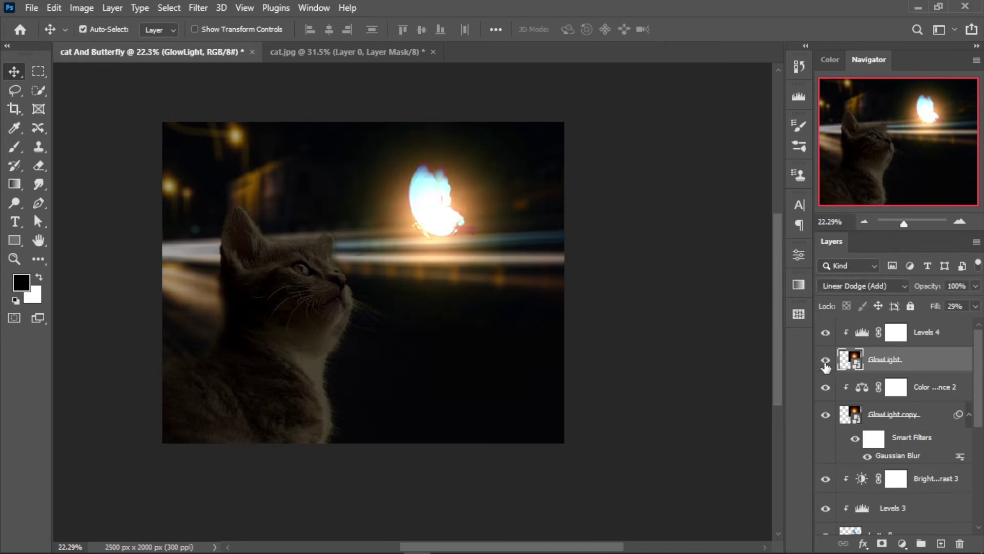
scroll(472, 222, down, 2)
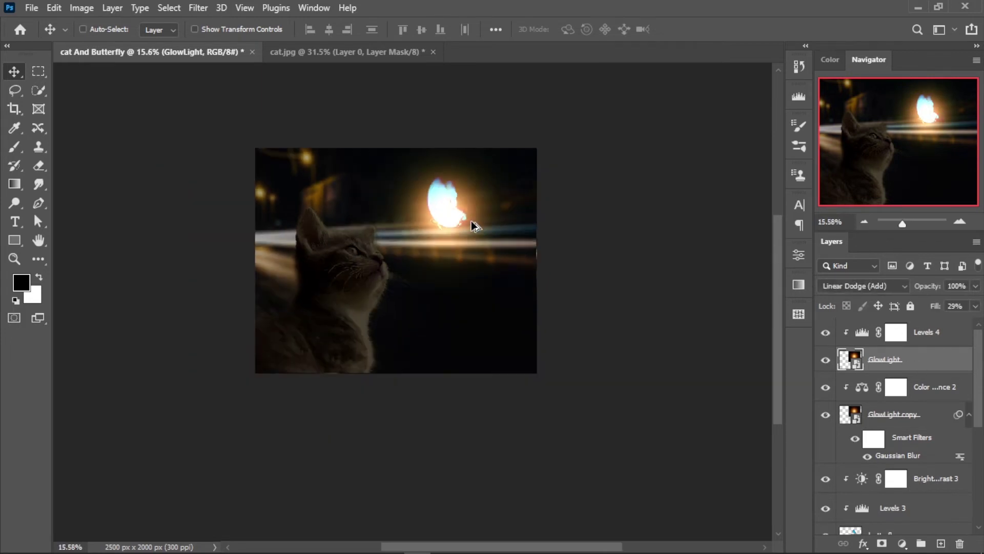
click(825, 360)
Scale GlowLight to about 238% and centre it around the butterfly.
key(ctrl+t)
mouse_move(531, 292)
mouse_down()
mouse_move(635, 402)
mouse_move(588, 361)
mouse_up()
mouse_move(446, 241)
mouse_down()
mouse_move(494, 254)
mouse_move(485, 233)
mouse_up()
click(716, 31)
Blend GlowLight as Color Dodge at 100% fill.
click(975, 286)
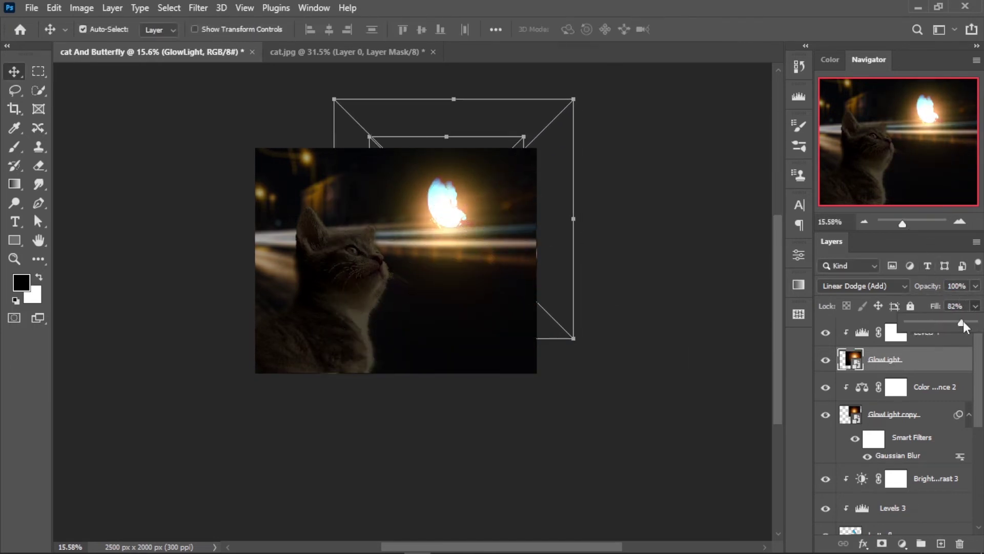
click(877, 288)
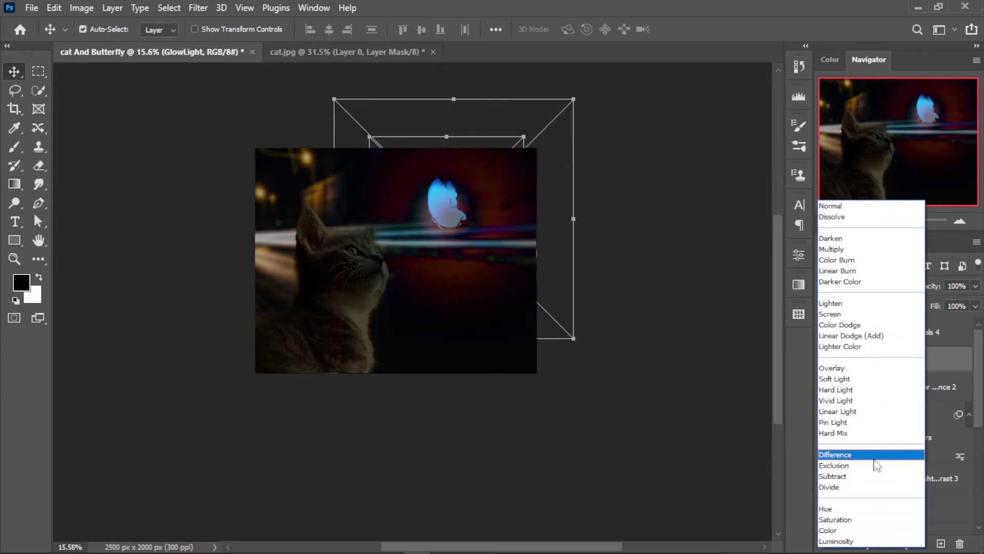
click(870, 326)
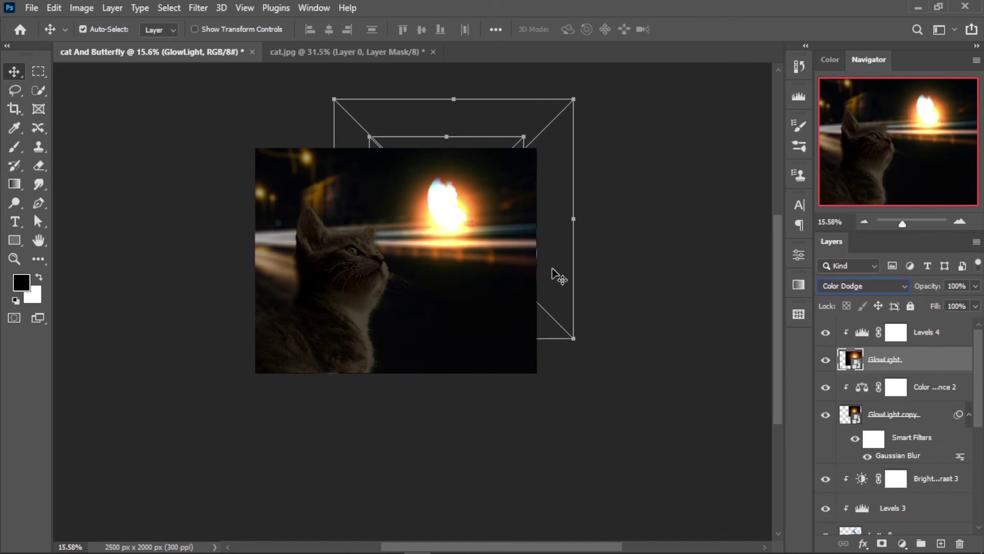
click(620, 119)
scroll(414, 267, up, 2)
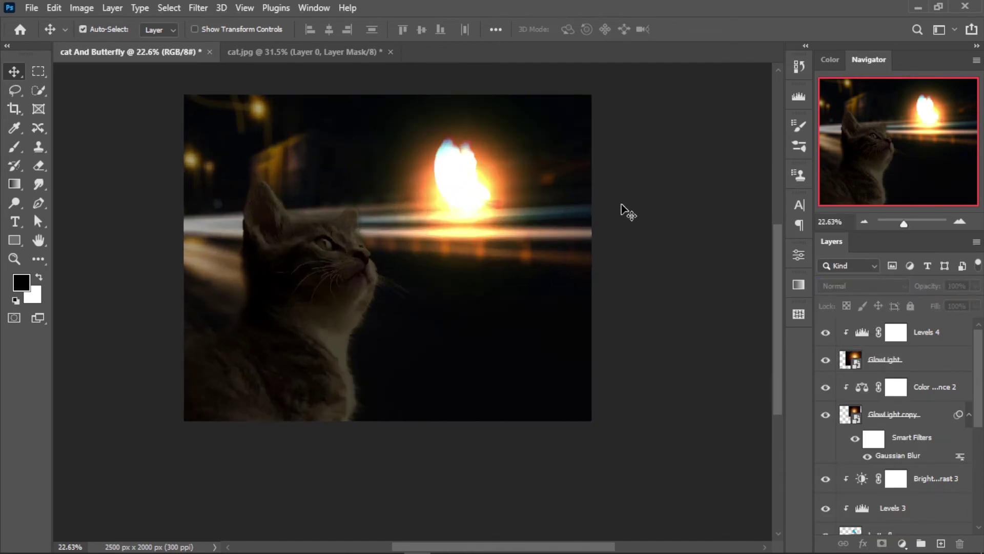
Apply a 34.6-pixel Gaussian Blur smart filter to the GlowLight layer.
click(923, 360)
click(199, 8)
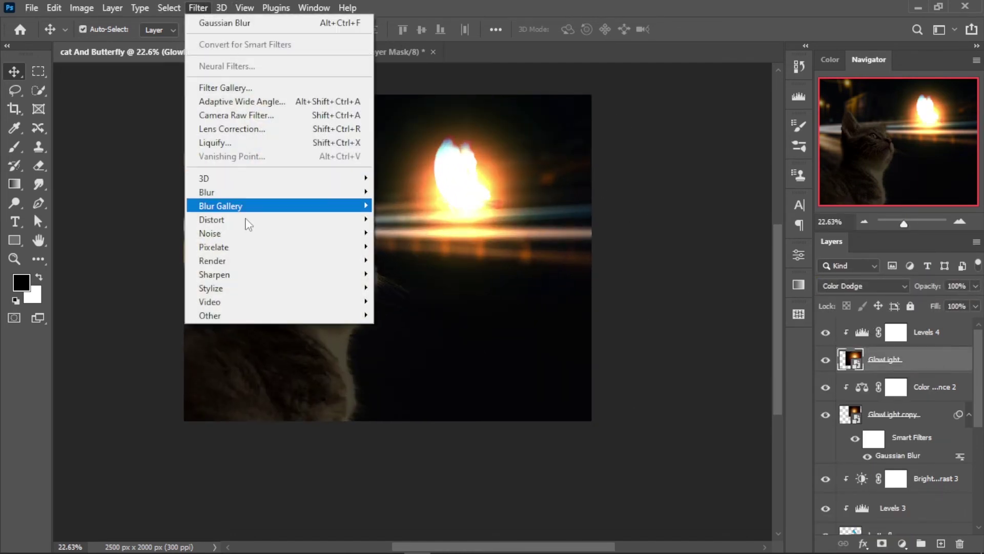
mouse_move(207, 192)
click(405, 246)
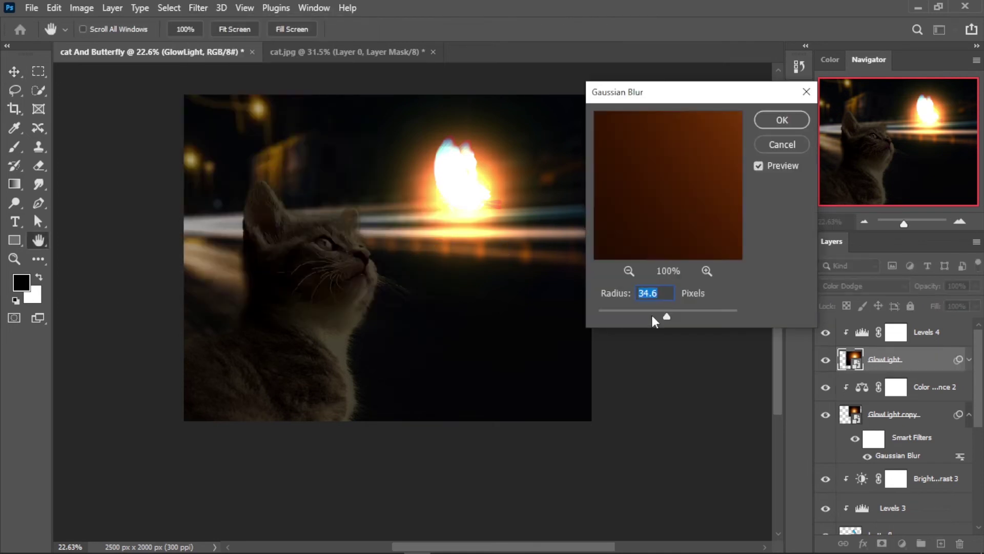
click(769, 126)
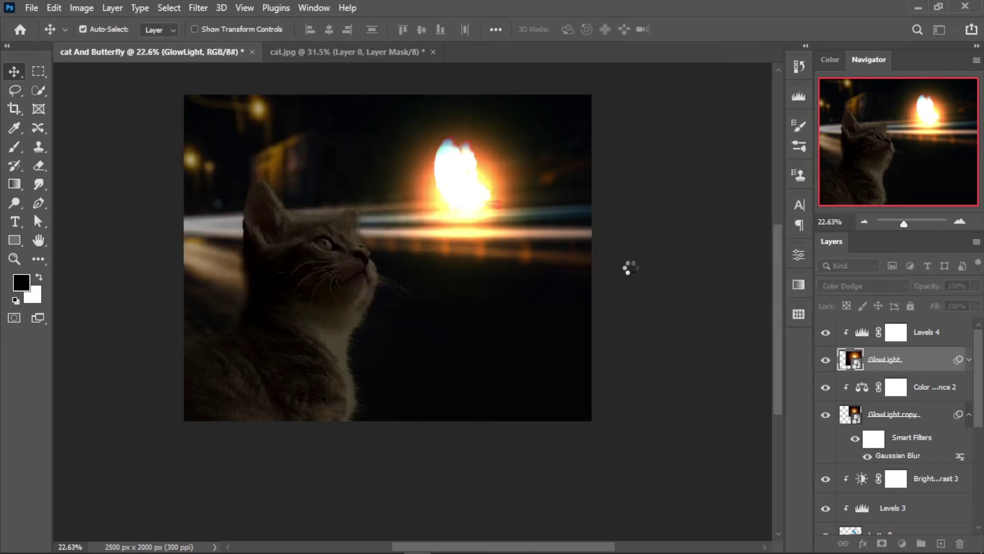
scroll(647, 267, down, 3)
Lower GlowLight's opacity to about 25% to reveal the blue butterfly.
click(926, 359)
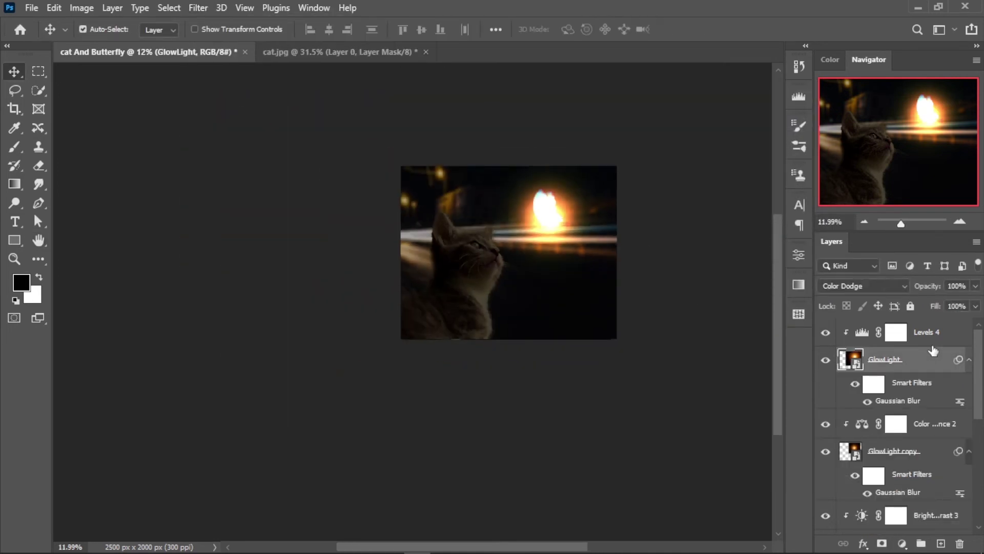
drag(976, 290, 930, 303)
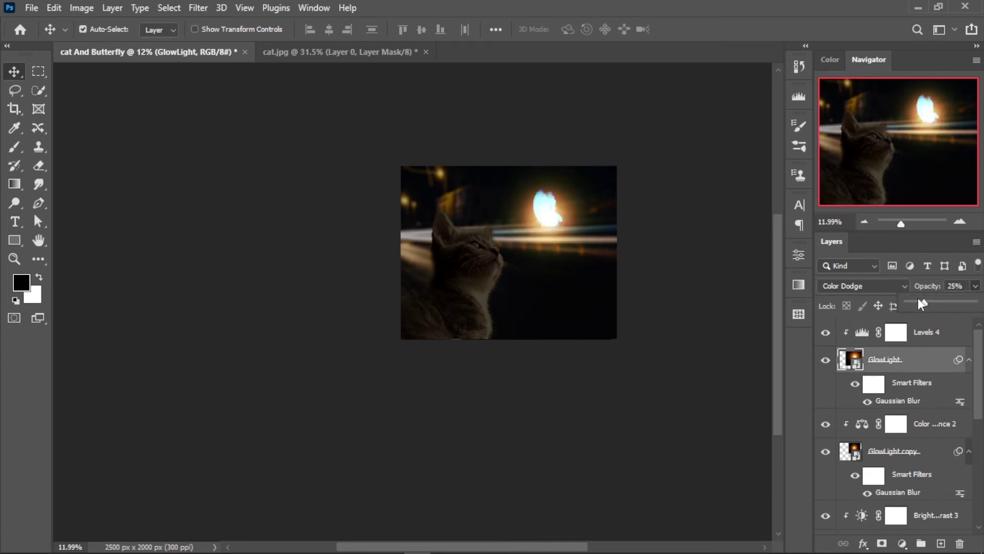
click(678, 266)
scroll(567, 248, up, 2)
scroll(567, 249, up, 1)
scroll(931, 473, down, 3)
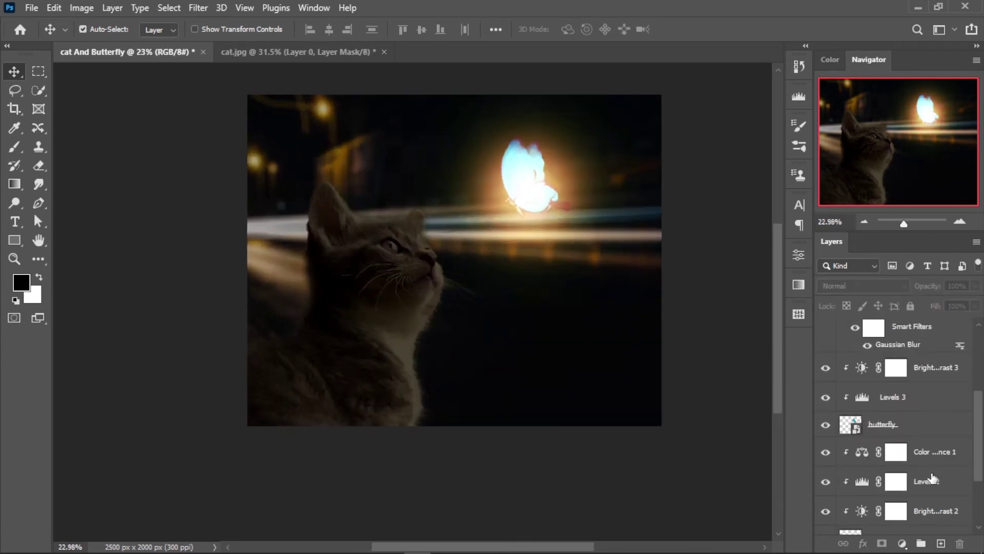
scroll(932, 478, down, 3)
Add a new empty Layer 3 above Layer 2 and switch to the Brush tool.
click(917, 434)
click(939, 453)
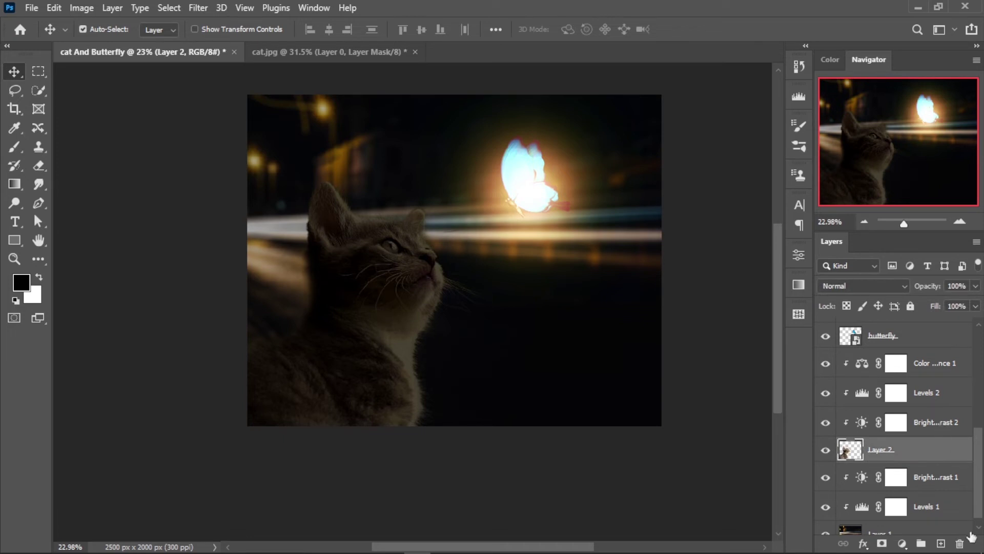
click(941, 543)
click(14, 146)
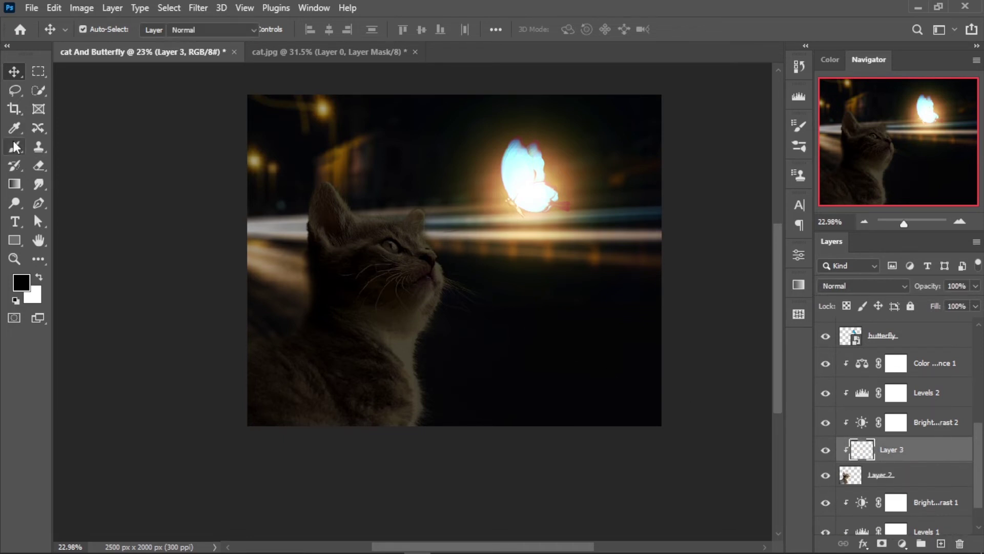
Set the foreground painting colour to a warm brown, then refine it to a brighter orange.
click(25, 287)
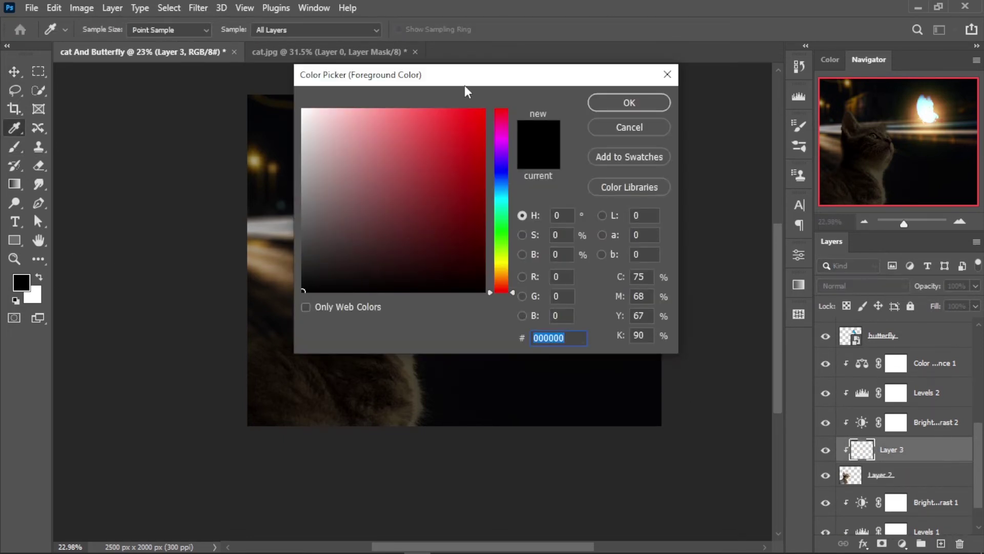
drag(464, 87, 720, 103)
click(499, 180)
click(885, 119)
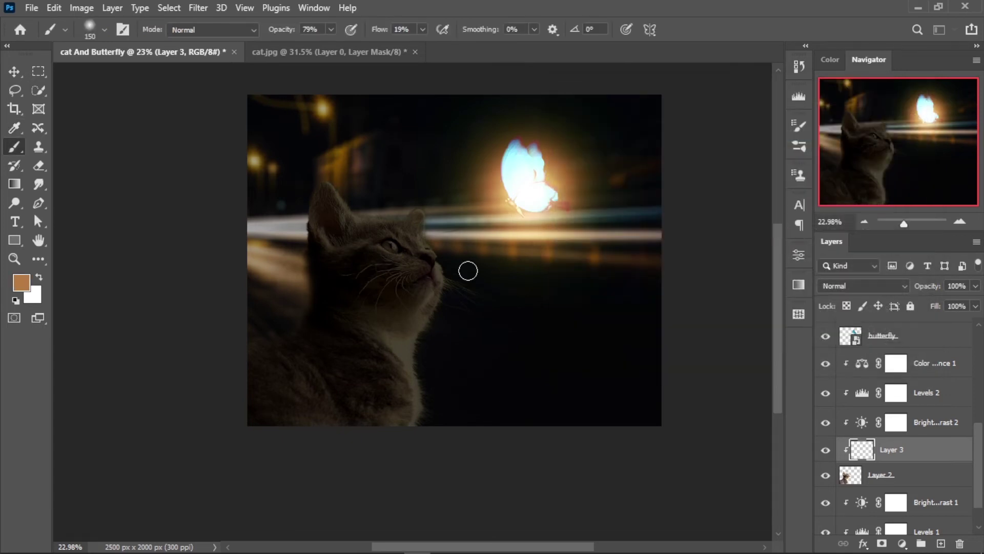
scroll(468, 268, up, 3)
scroll(411, 253, up, 3)
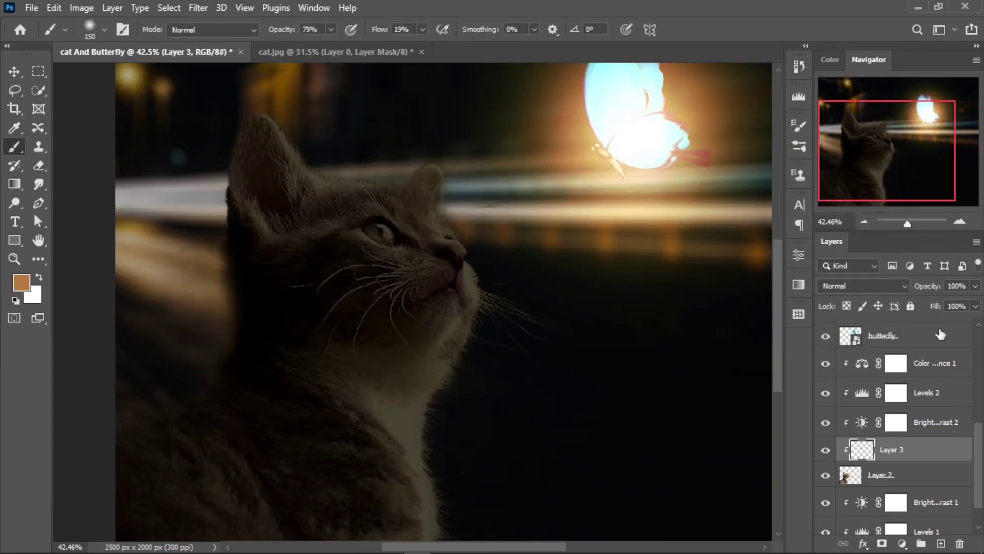
click(24, 285)
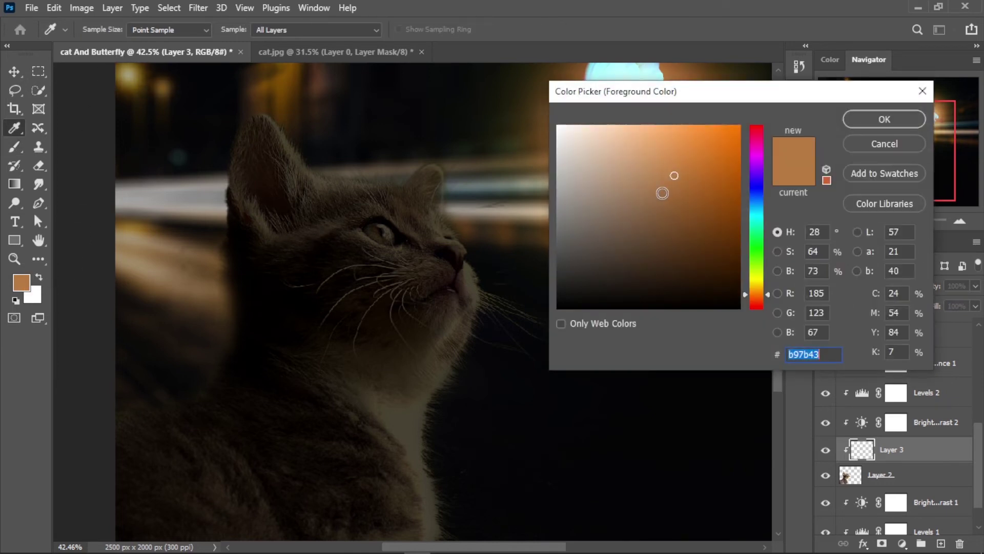
drag(705, 159, 708, 125)
click(879, 119)
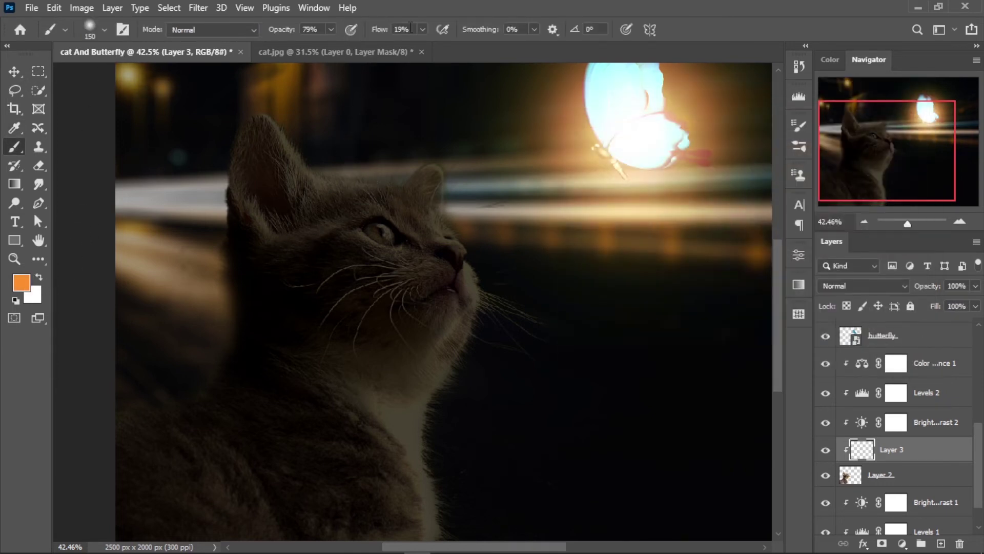
Adjust brush opacity and flow, paint orange over the cat's forehead and cheek, and preview blend modes.
click(330, 30)
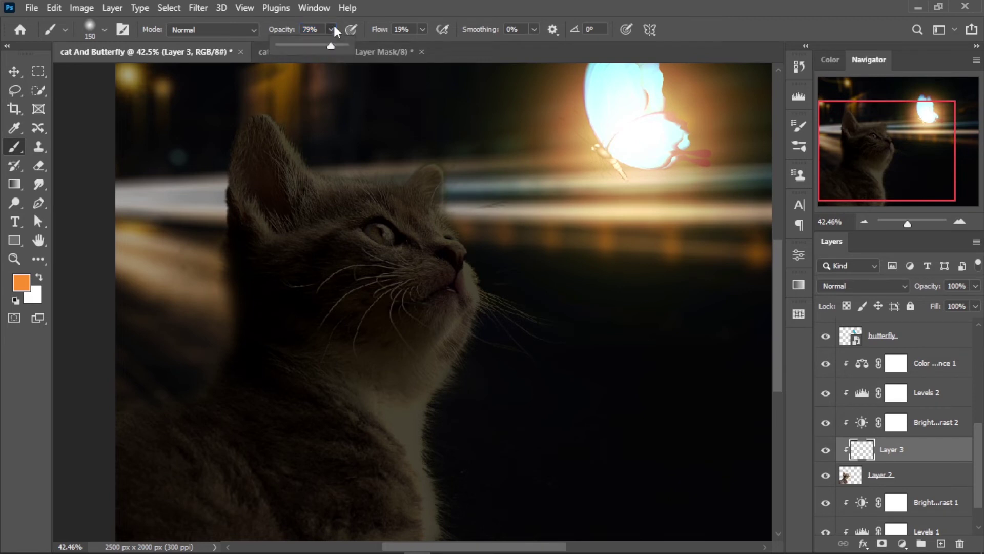
click(422, 30)
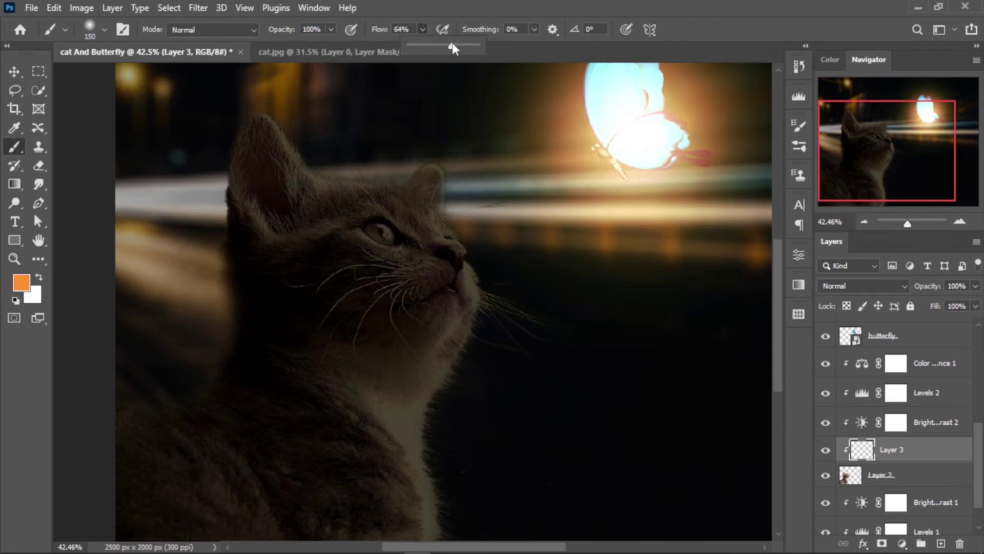
scroll(433, 200, up, 1)
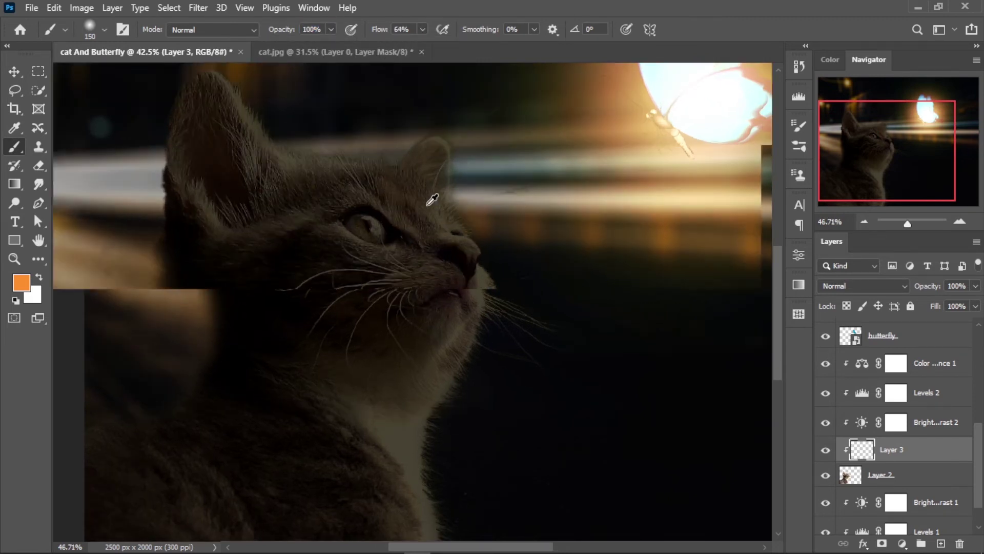
scroll(432, 200, up, 1)
mouse_move(425, 198)
mouse_down()
mouse_move(275, 200)
mouse_move(319, 224)
mouse_move(359, 272)
mouse_up()
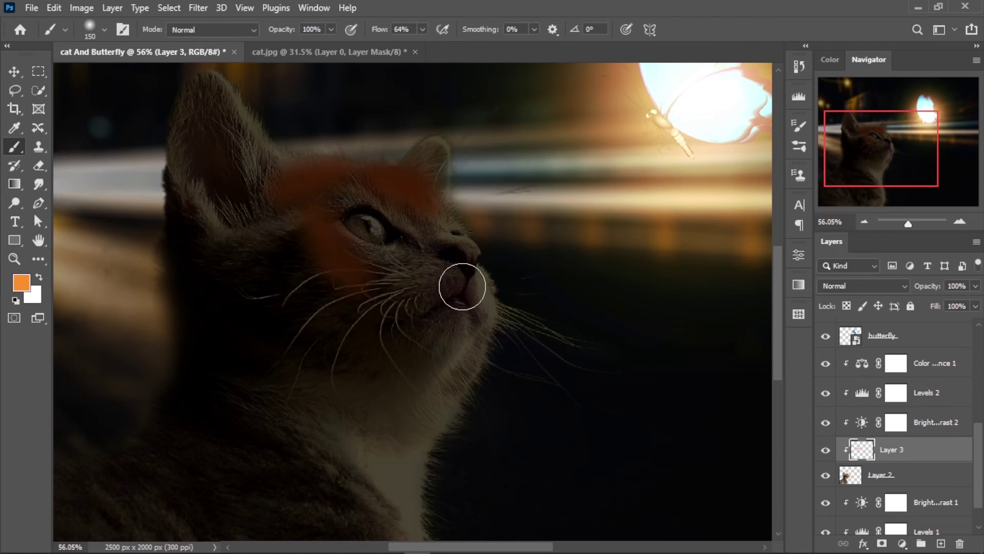
click(852, 286)
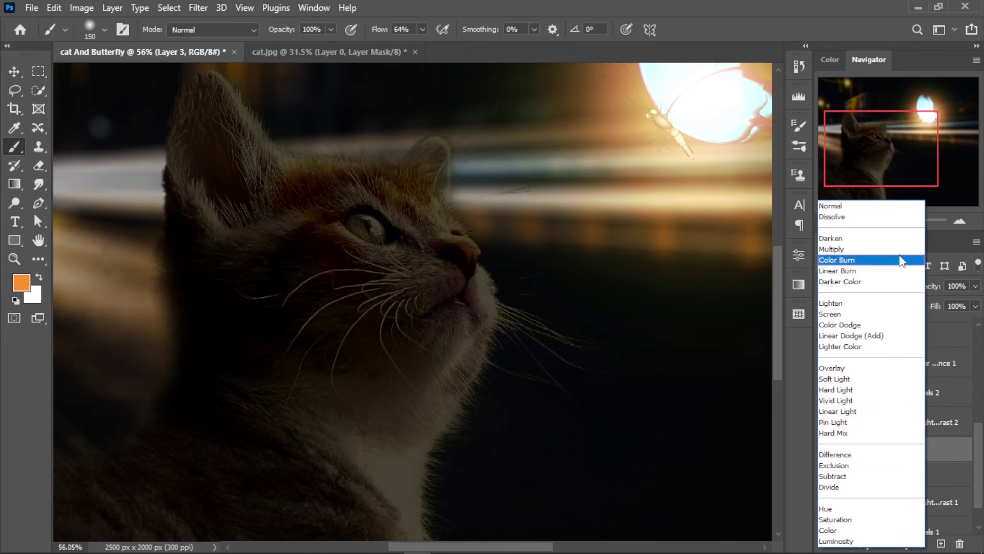
click(872, 206)
Move the orange-painted Layer 3 above Color Balance 1, then delete it.
drag(933, 447, 937, 346)
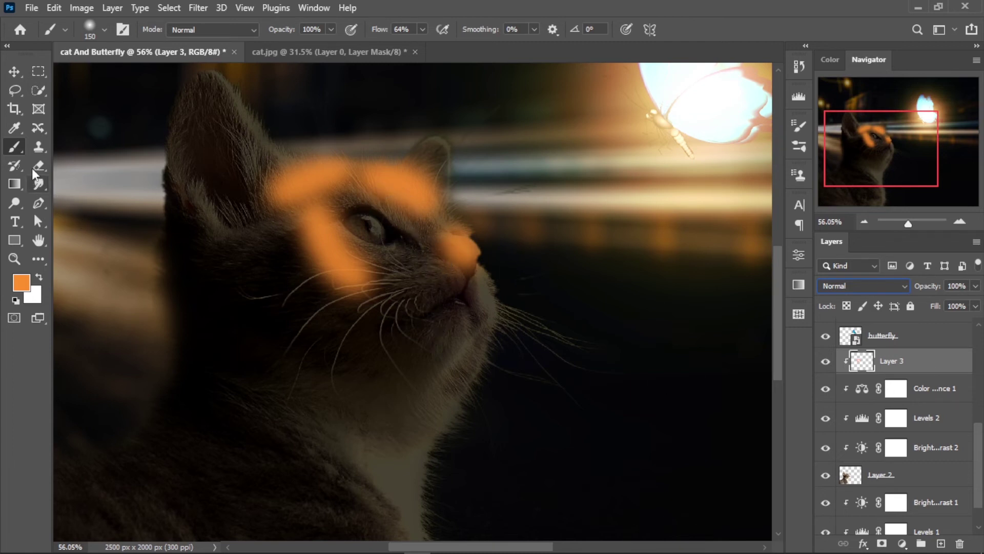
click(38, 166)
key(Delete)
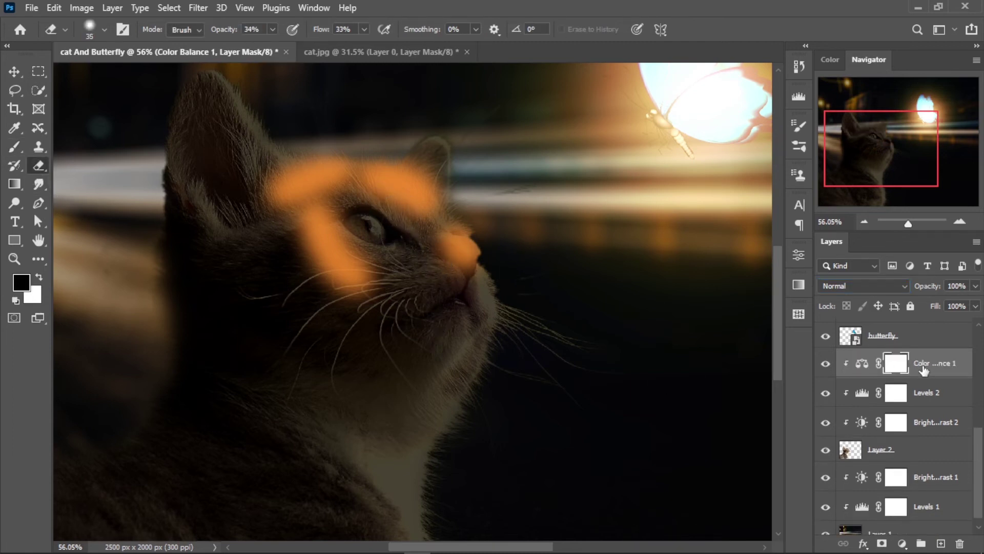
Restore the orange foreground and add a new empty Layer 3 clipped to Color Balance 1.
key(ctrl+2)
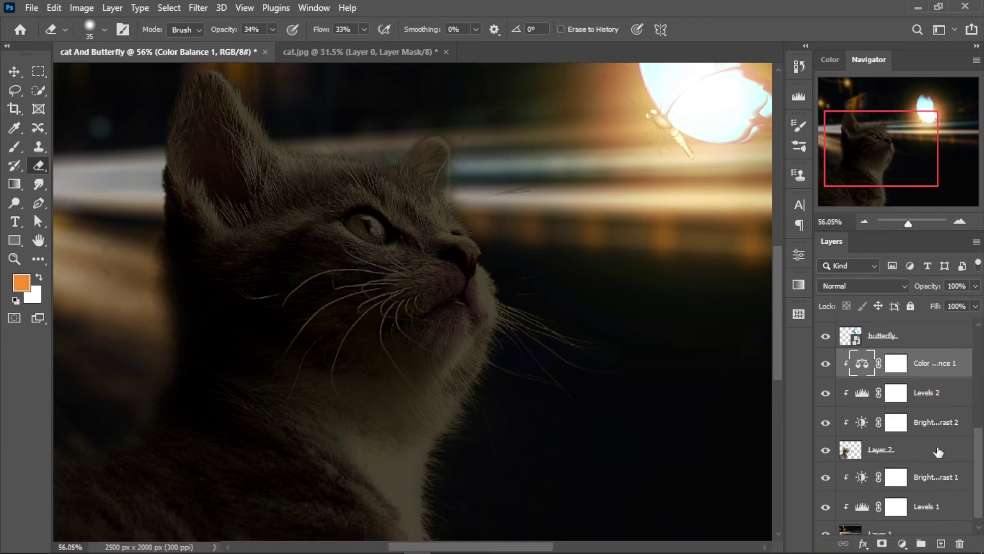
click(901, 368)
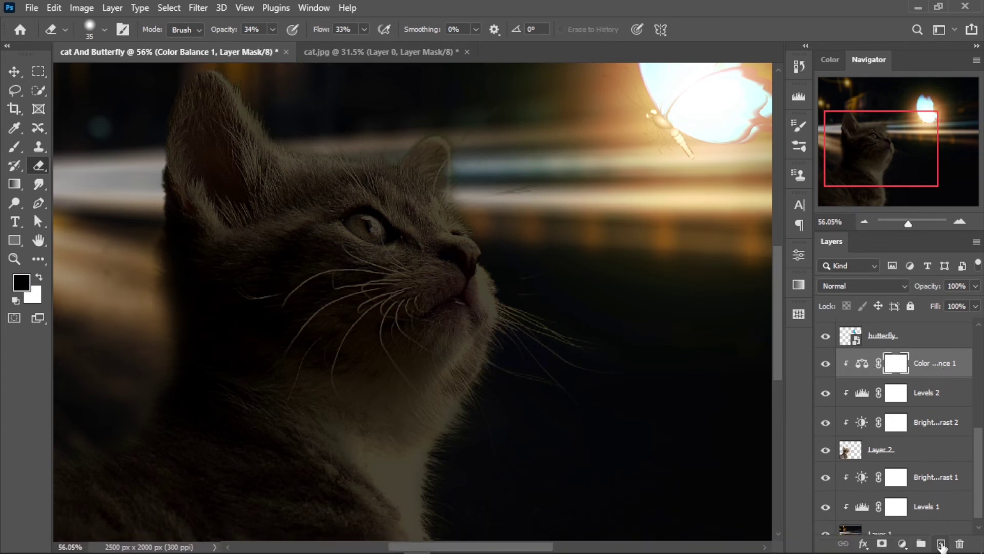
click(941, 543)
right_click(885, 369)
click(739, 276)
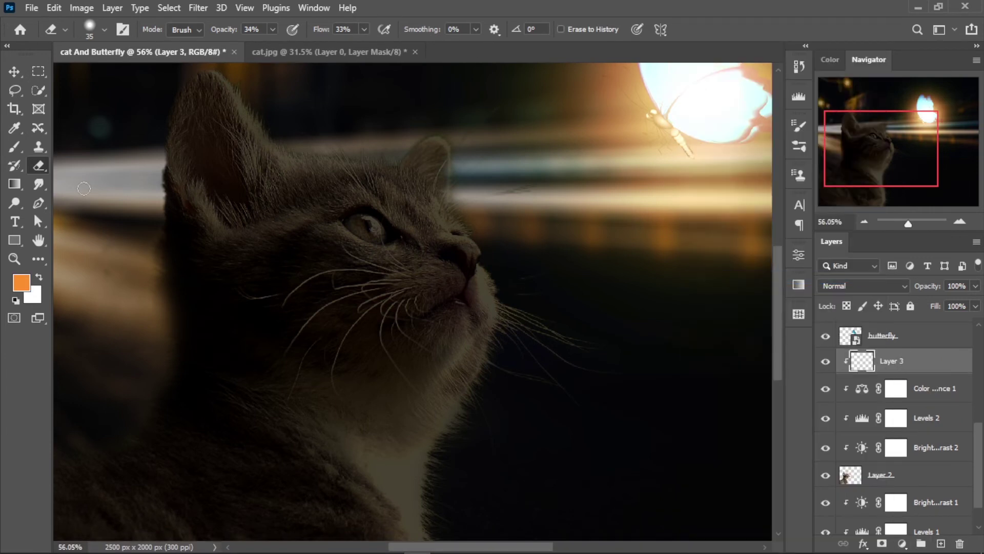
click(15, 147)
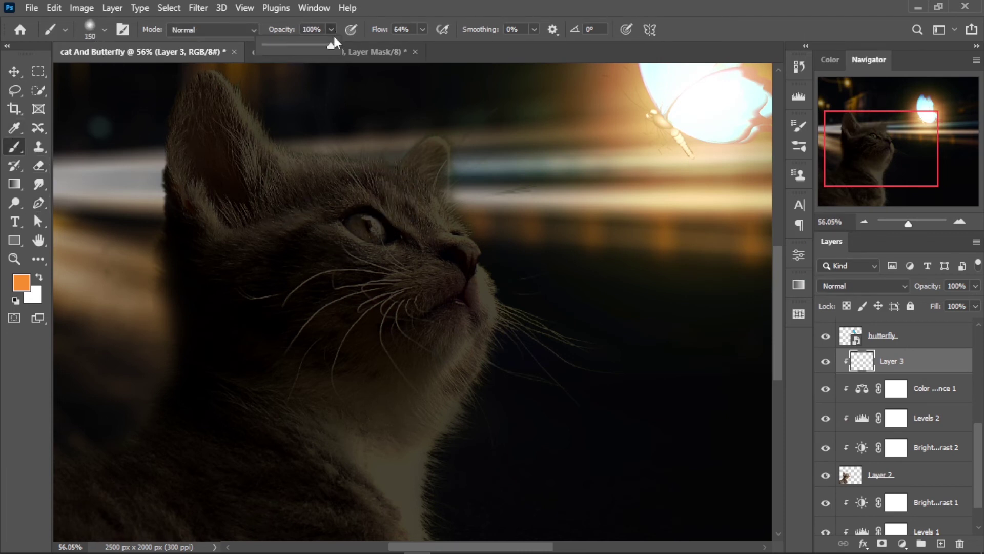
At 54% opacity and 33% flow, paint orange over the forehead and ear, undoing the nose stroke.
key(5)
key(4)
click(421, 30)
click(402, 46)
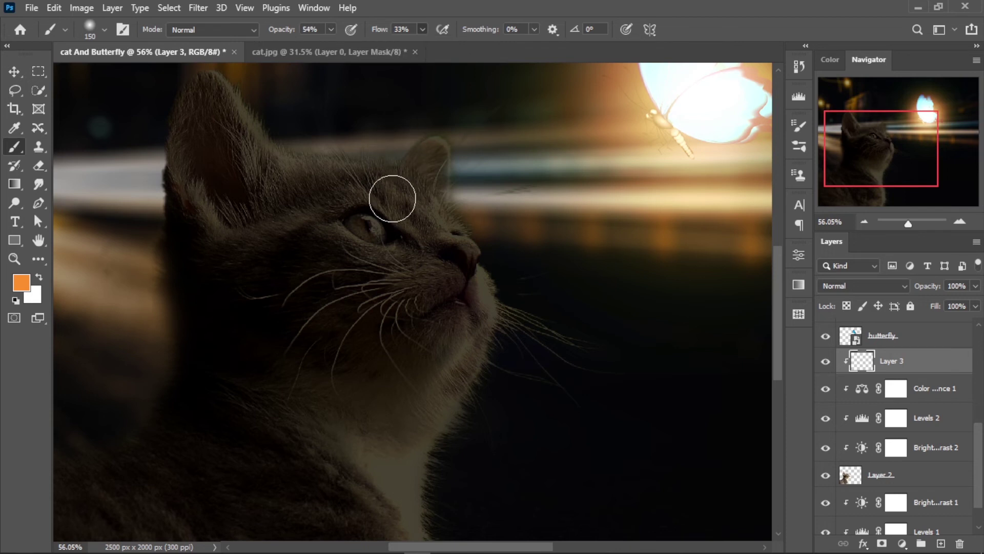
drag(391, 198, 380, 192)
scroll(442, 241, down, 2)
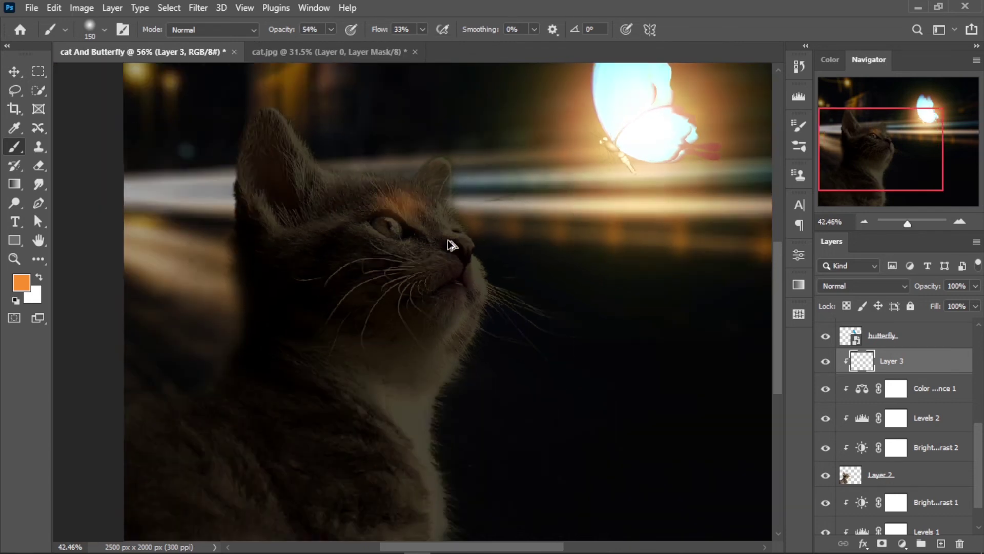
drag(445, 192, 417, 216)
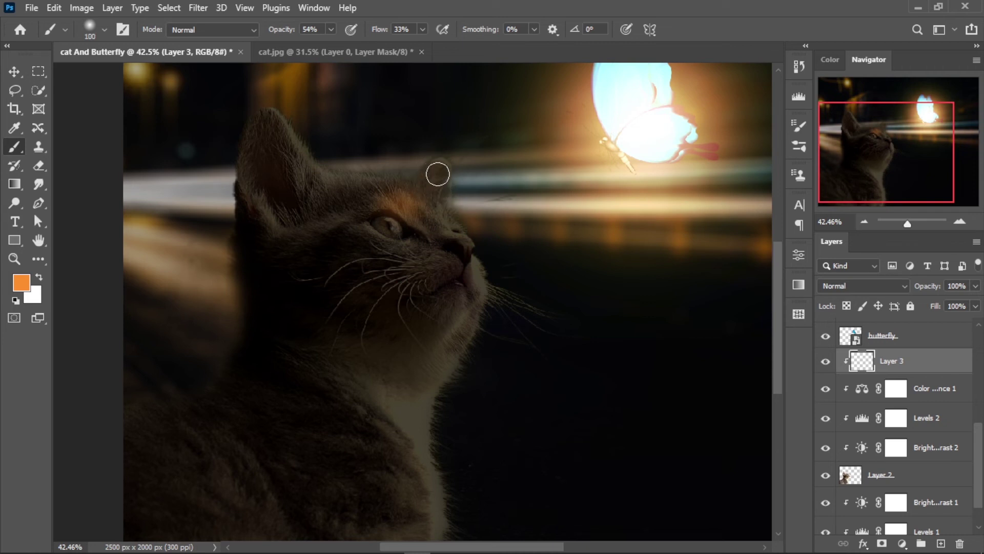
drag(438, 174, 476, 275)
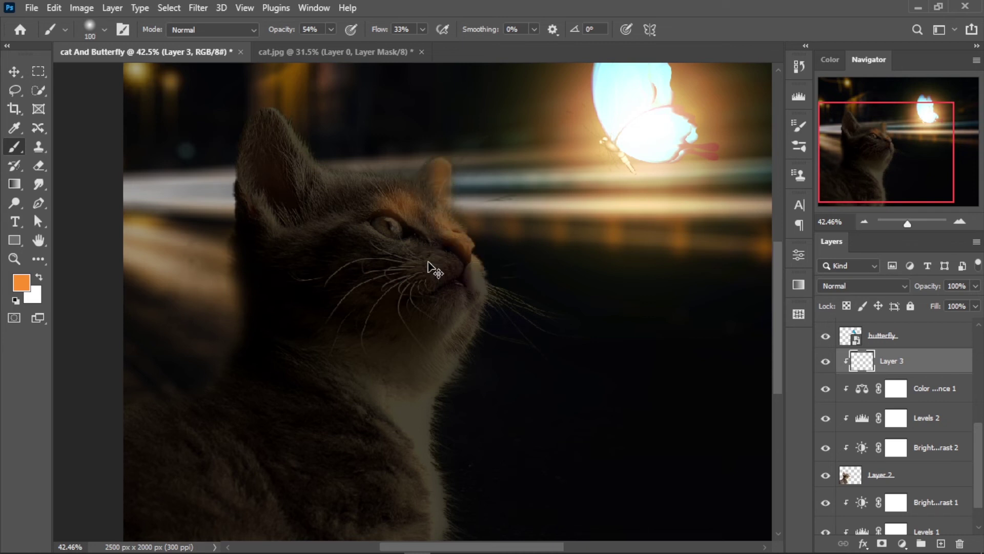
key(ctrl+z)
scroll(436, 225, up, 2)
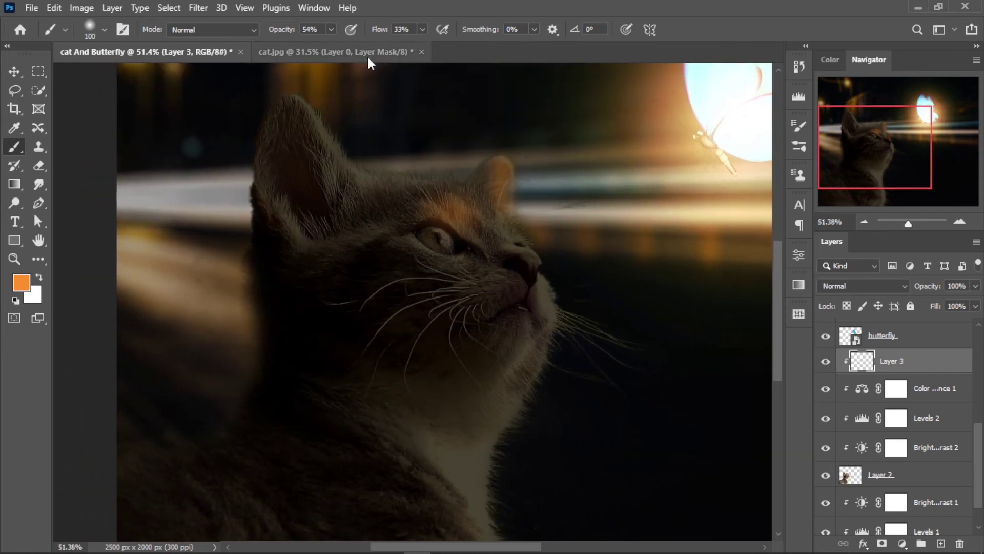
At 33% brush opacity, tint the forehead between the ears, left ear, nose and muzzle orange.
click(331, 30)
mouse_move(437, 171)
mouse_down()
mouse_move(365, 185)
mouse_move(319, 121)
mouse_up()
drag(515, 249, 528, 270)
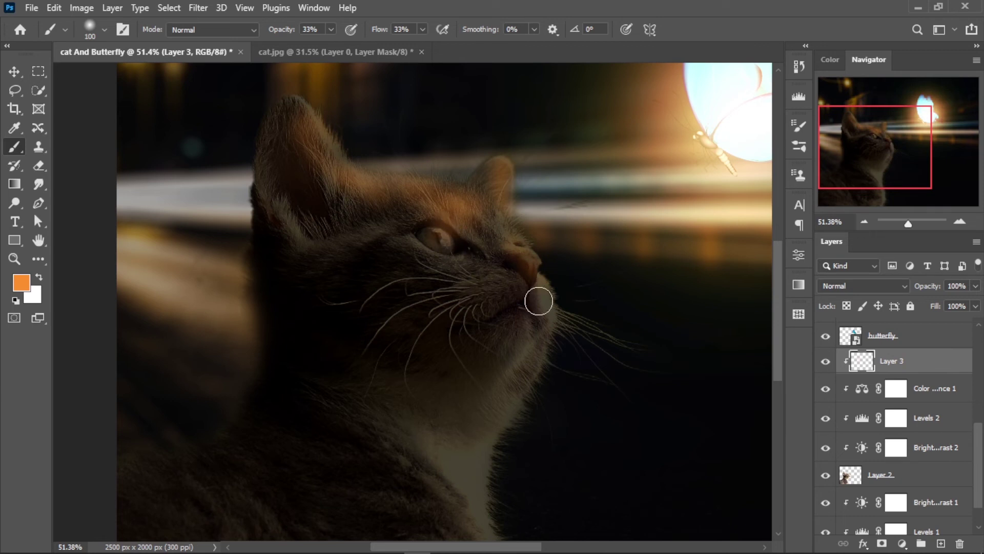
drag(497, 202, 492, 268)
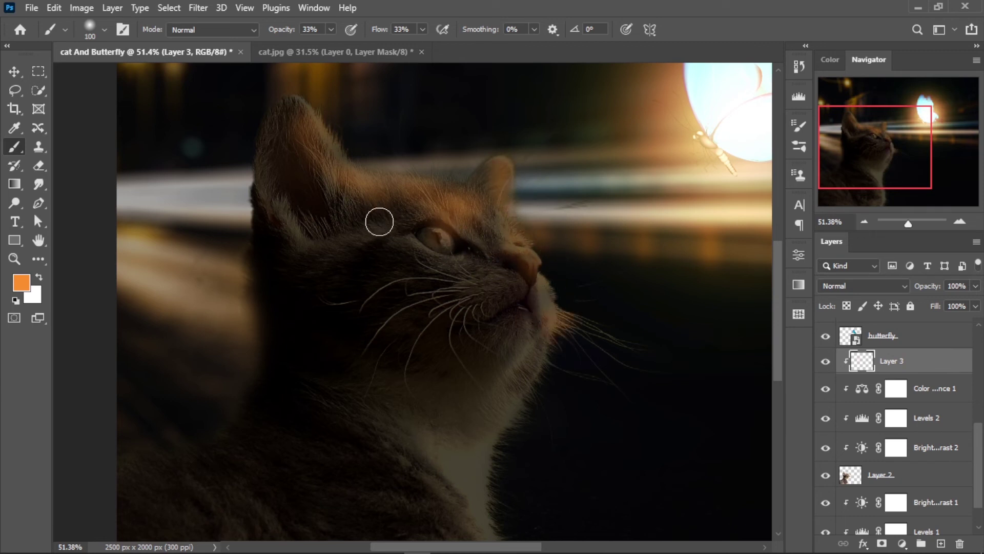
scroll(516, 292, down, 2)
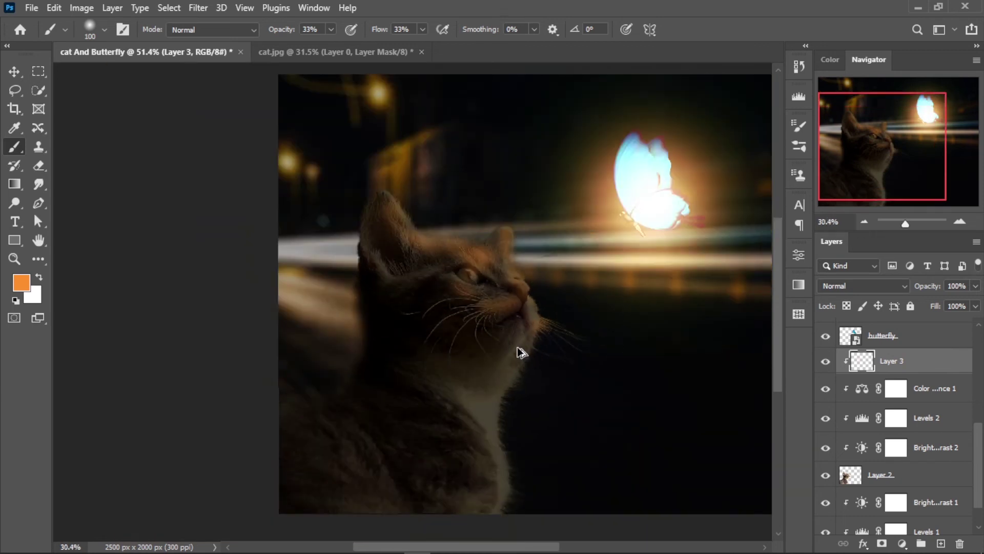
scroll(518, 351, down, 3)
scroll(528, 351, up, 3)
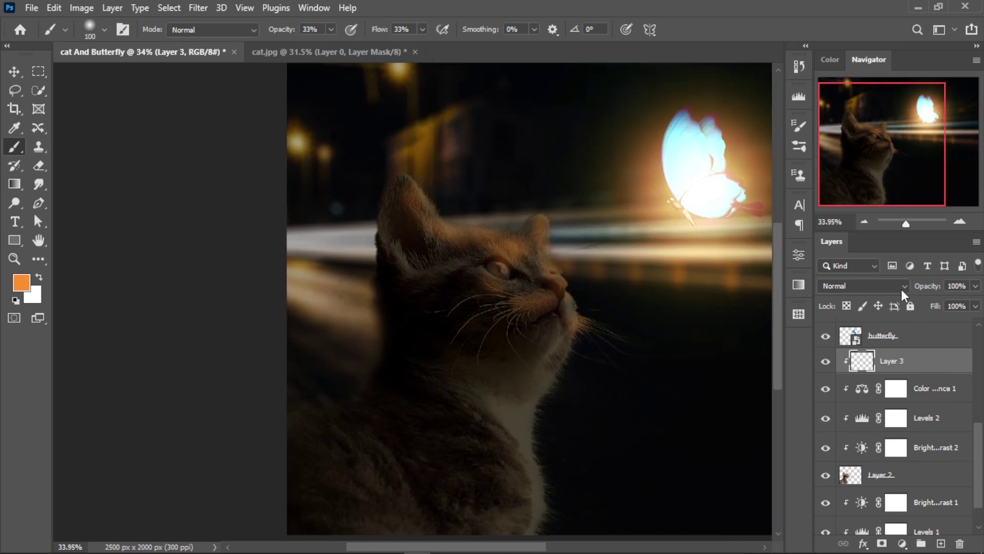
Set Layer 3's blend mode to Divide and lower its opacity to 49%.
click(902, 290)
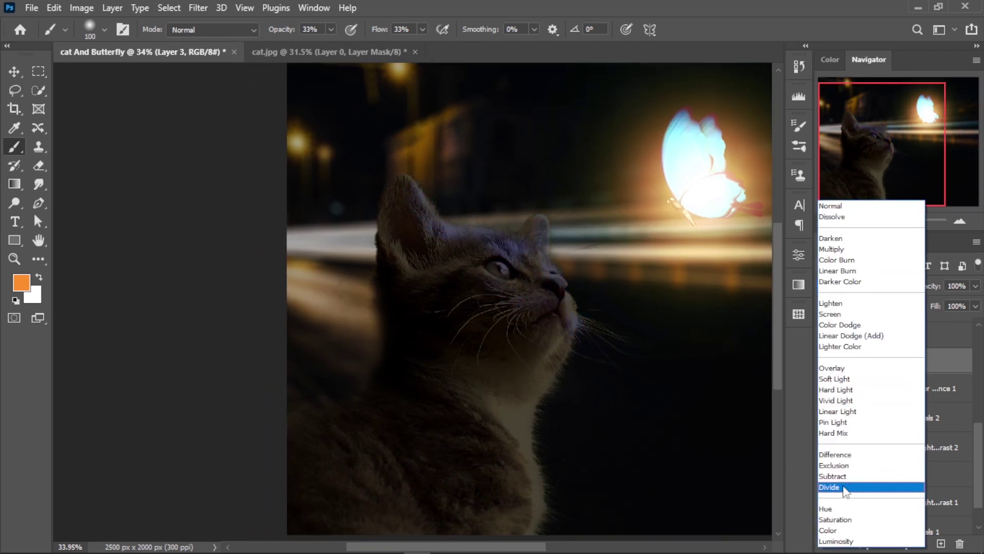
key(Return)
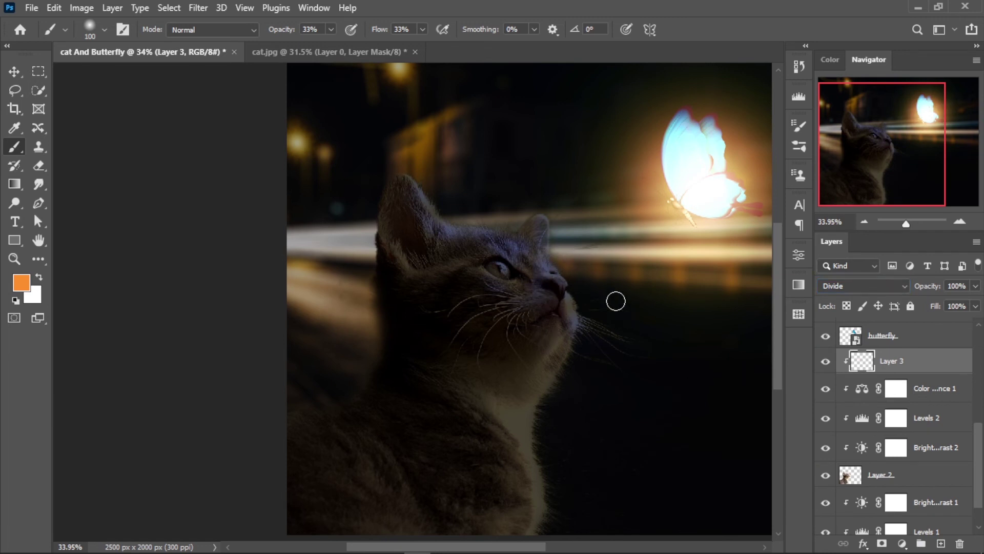
scroll(616, 301, down, 3)
click(975, 286)
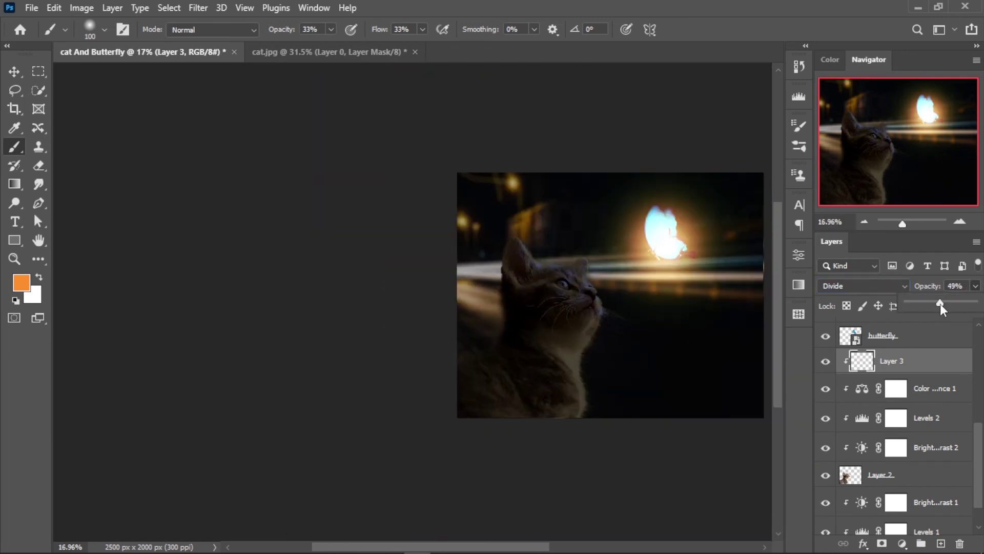
scroll(594, 328, up, 3)
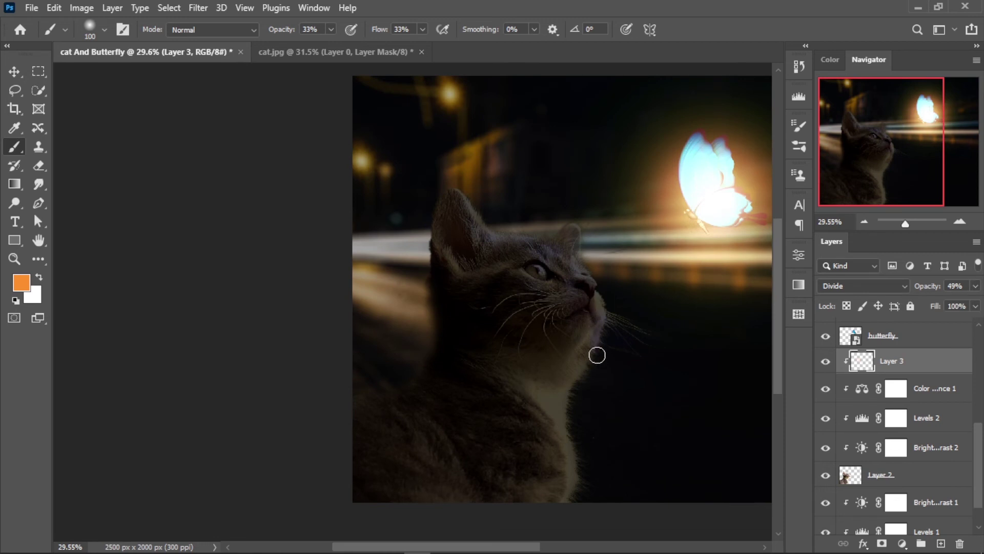
scroll(592, 389, down, 3)
drag(617, 387, 549, 394)
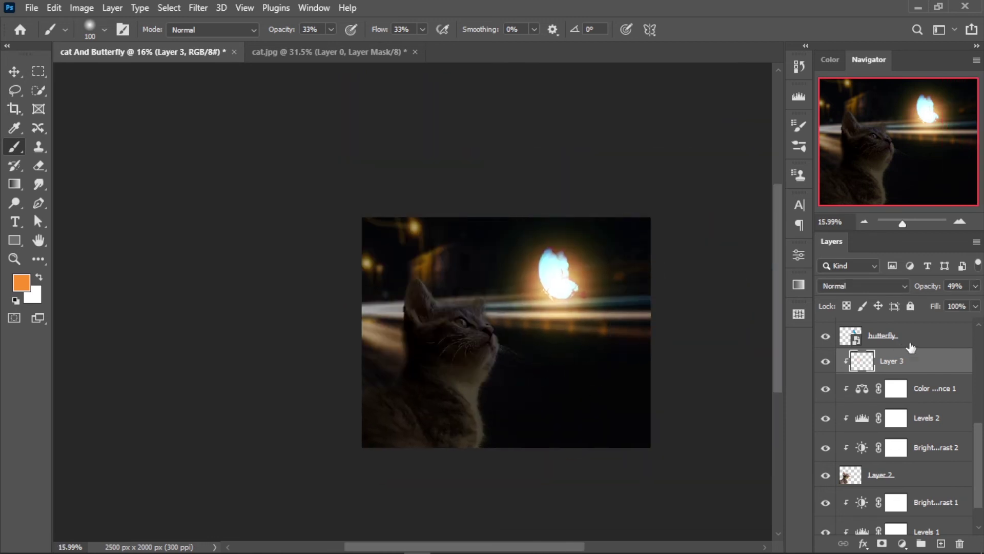
Place the Particle image file into the document above the top Levels 4 layer.
click(911, 348)
scroll(946, 368, up, 5)
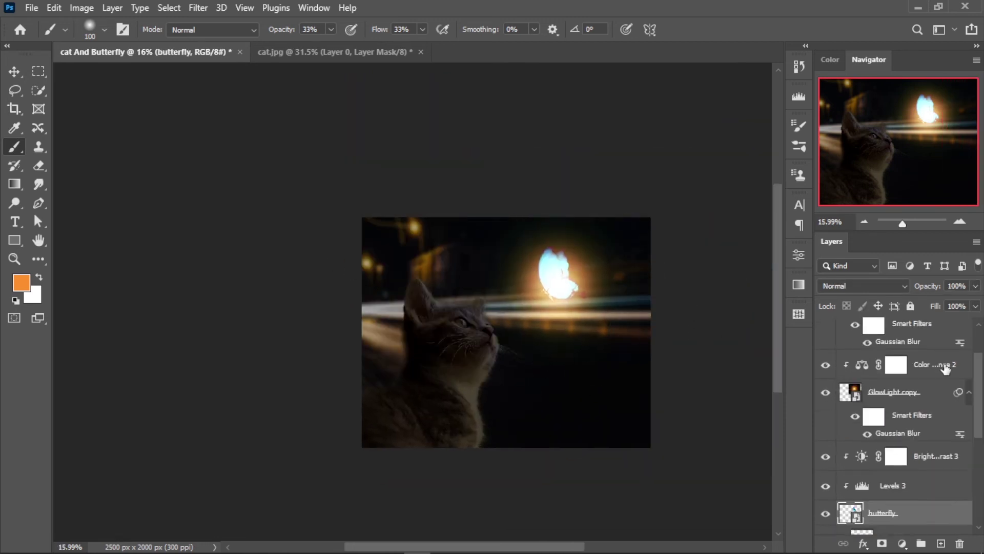
scroll(946, 368, up, 2)
click(937, 338)
click(31, 7)
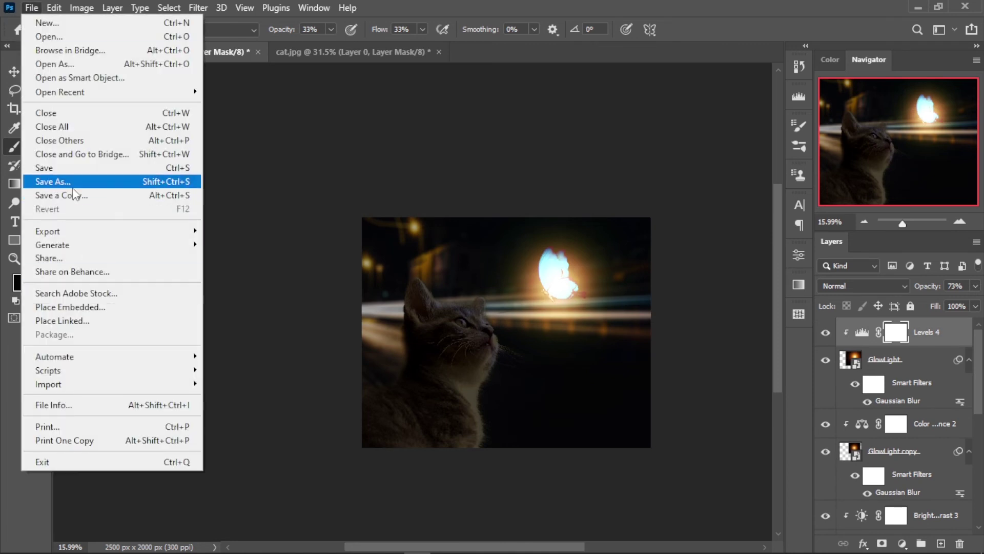
click(72, 306)
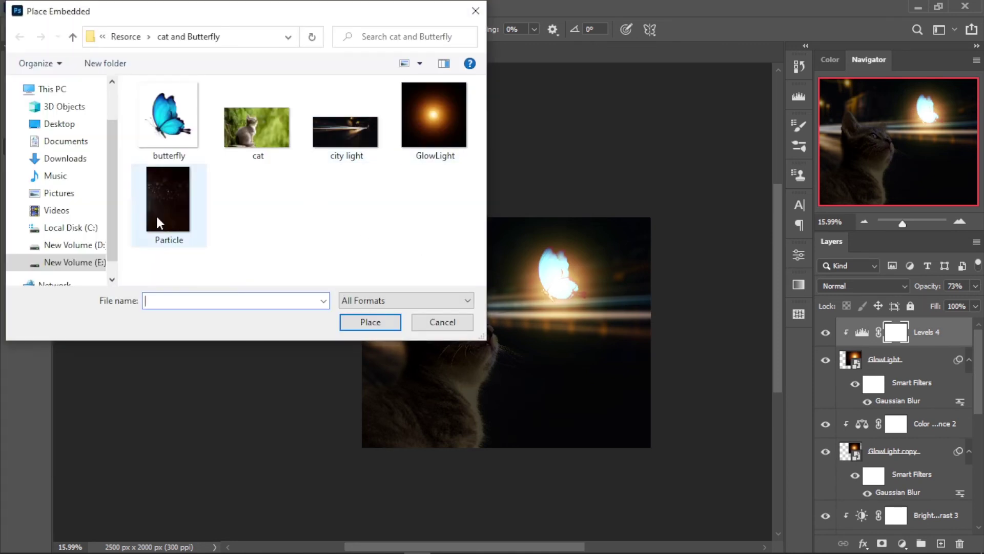
click(159, 223)
click(370, 322)
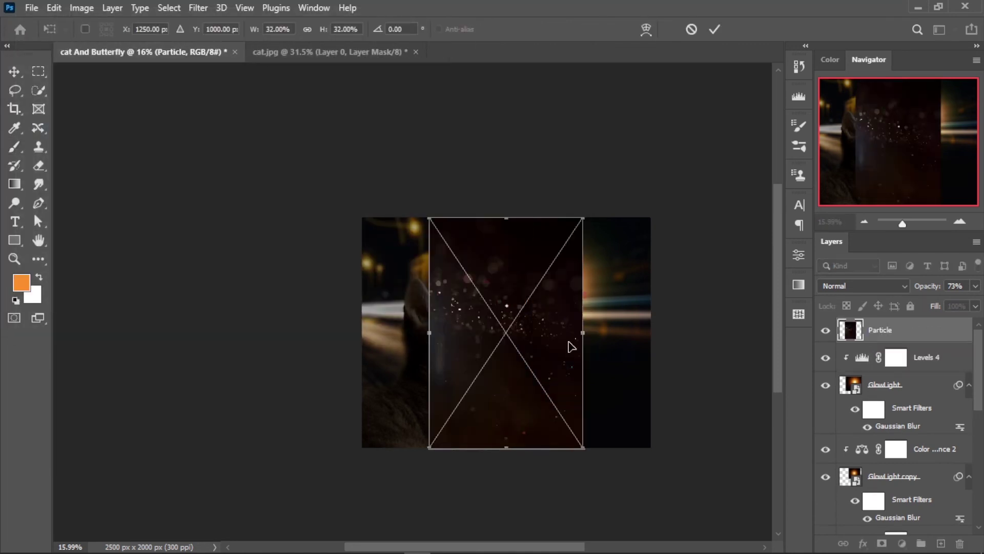
Rotate the Particle texture, flip it horizontally, and shift it right over the cat scene.
mouse_move(630, 259)
mouse_down()
mouse_move(699, 248)
mouse_move(738, 421)
mouse_up()
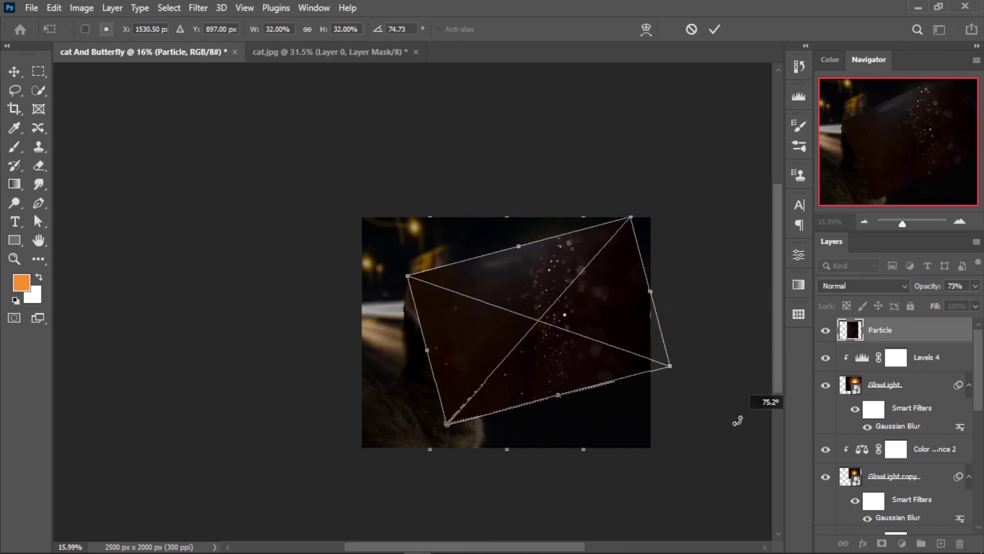
right_click(561, 311)
click(604, 284)
mouse_move(553, 323)
mouse_down()
mouse_move(608, 337)
mouse_move(604, 318)
mouse_up()
mouse_move(687, 396)
mouse_down()
mouse_move(736, 468)
mouse_move(567, 387)
mouse_move(642, 460)
mouse_up()
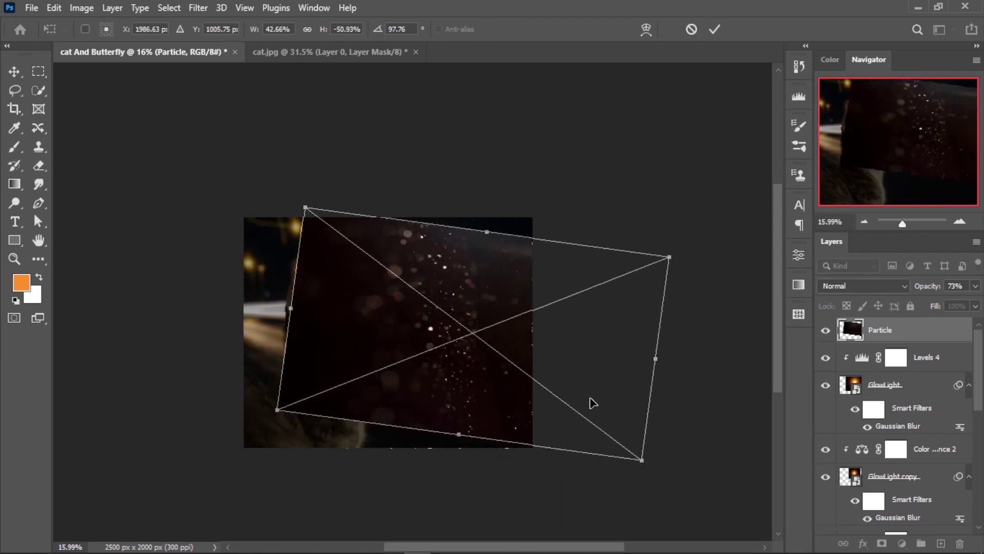
drag(589, 403, 595, 392)
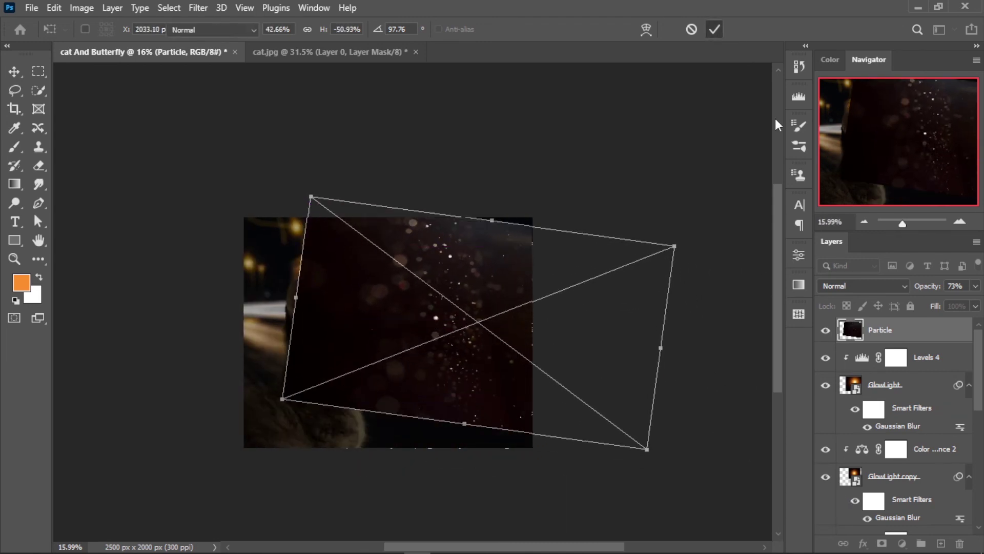
Set the Particle layer to Screen, then enlarge, move and rotate it to about 90° covering the scene.
click(861, 286)
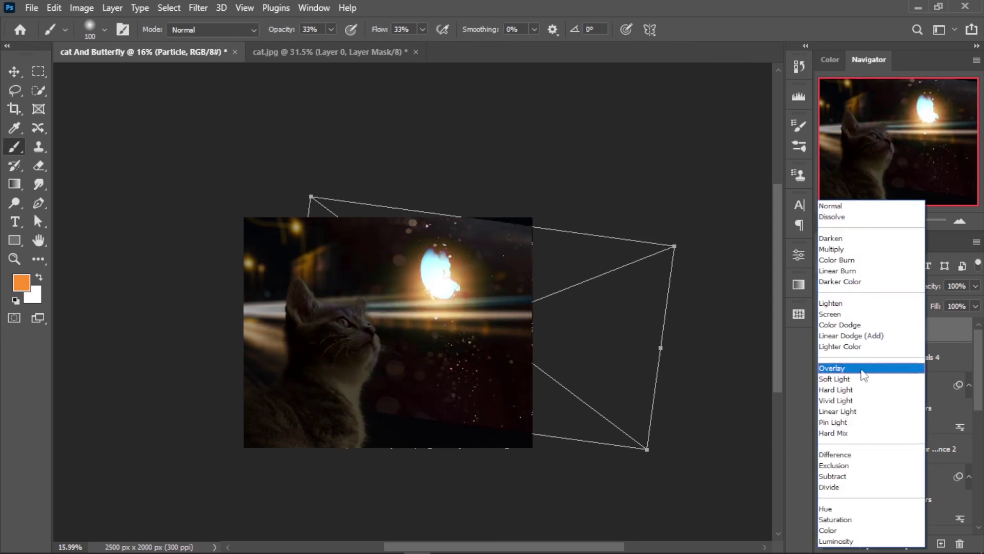
click(865, 314)
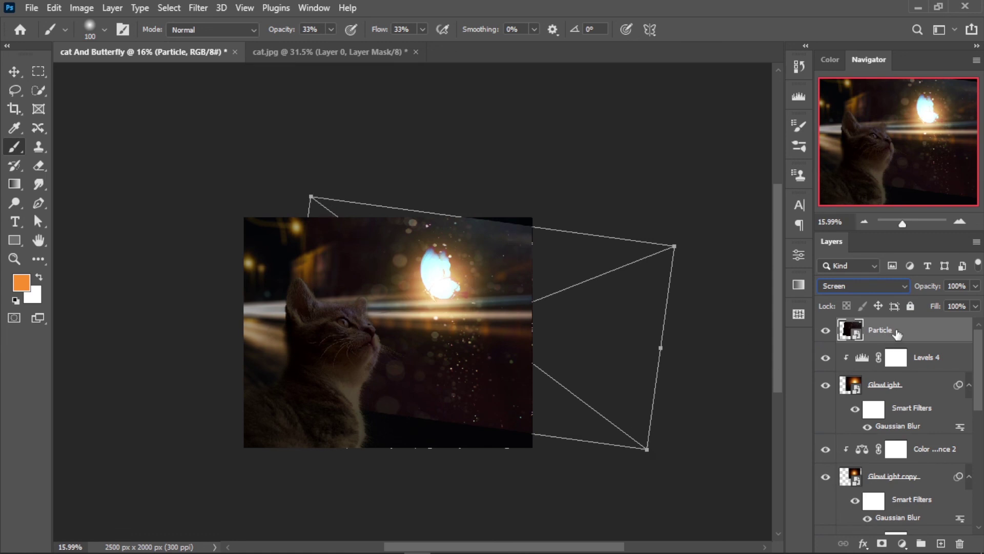
click(14, 72)
key(ctrl+t)
drag(311, 196, 133, 144)
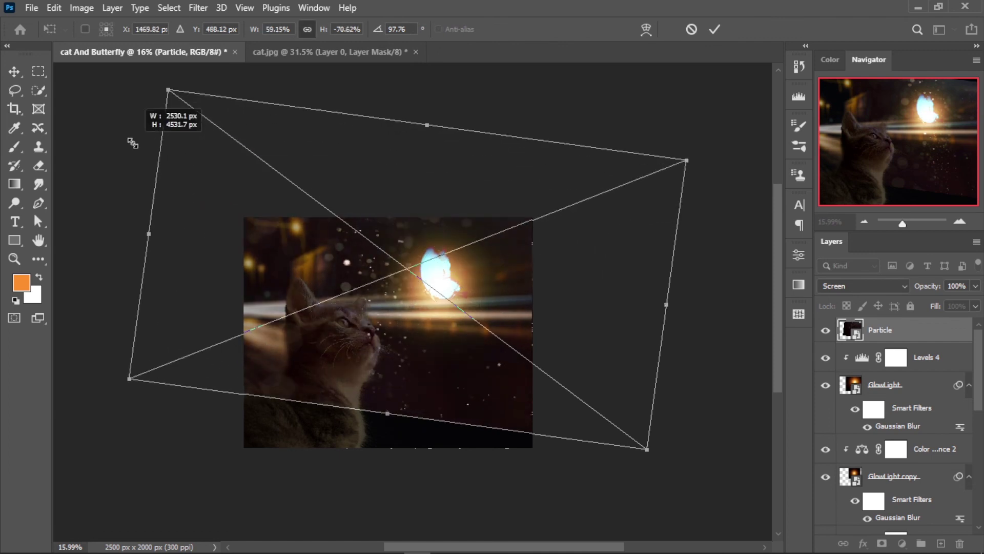
drag(395, 251, 472, 297)
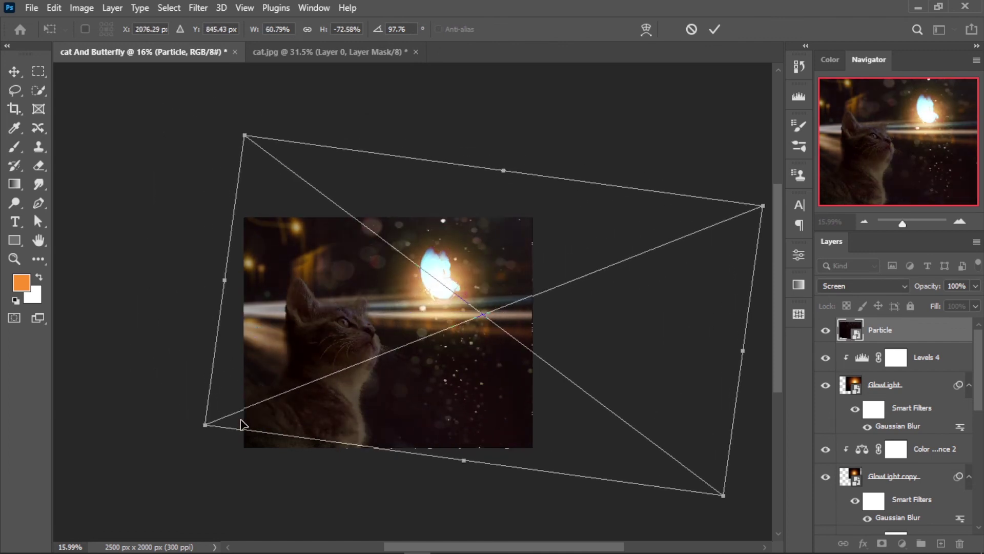
drag(205, 426, 195, 428)
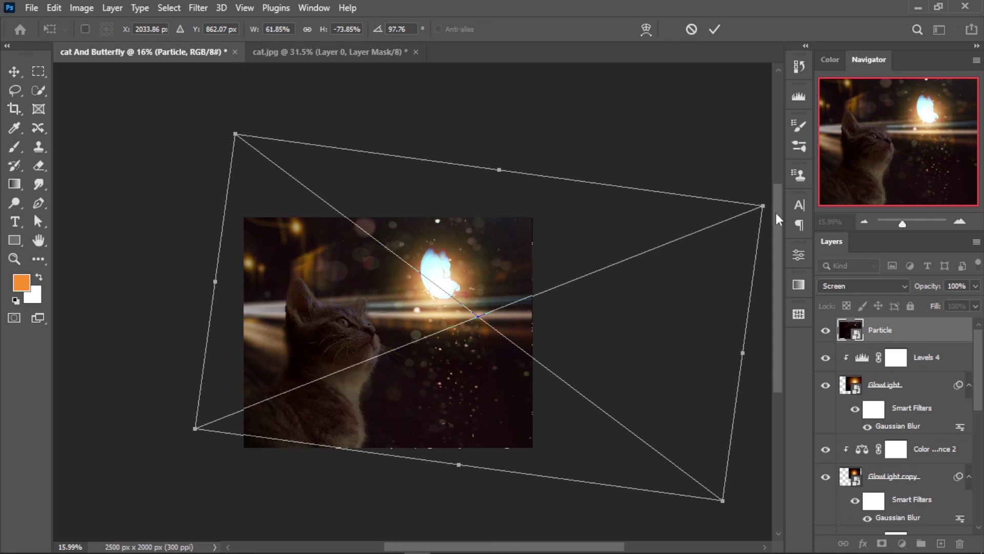
drag(736, 510, 741, 393)
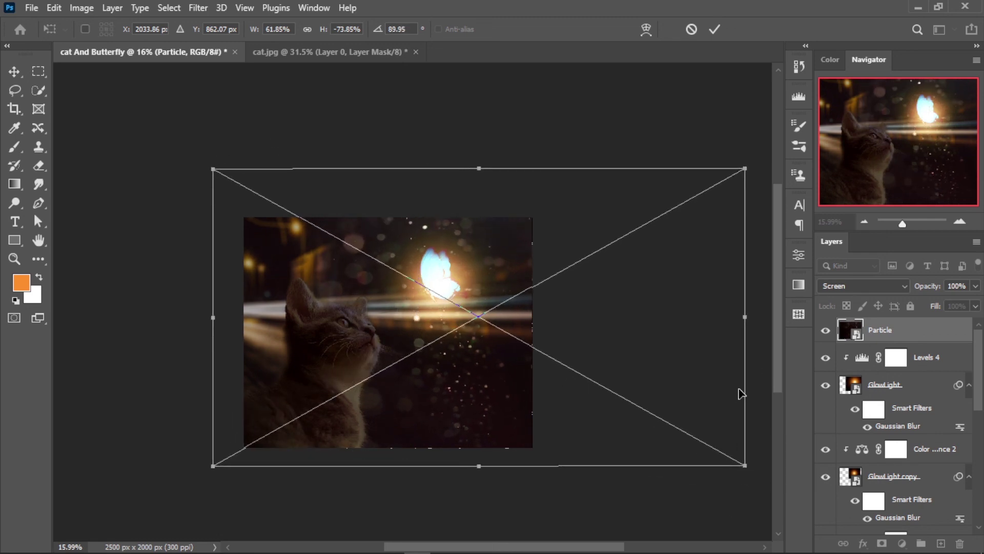
click(714, 30)
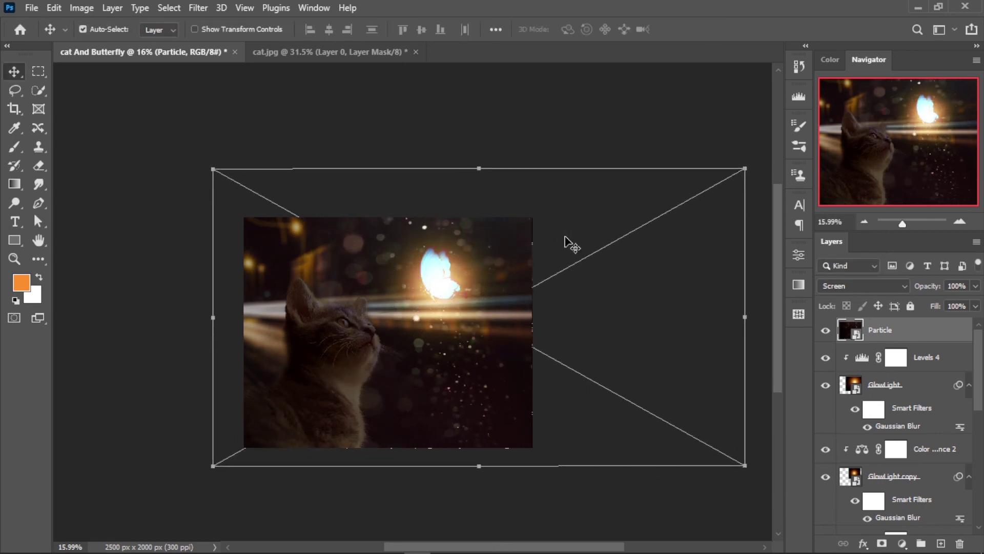
With the top Particle layer selected, stamp all visible layers into a new merged Layer 4 using Ctrl+Alt+Shift+E.
scroll(395, 307, up, 3)
scroll(505, 318, down, 3)
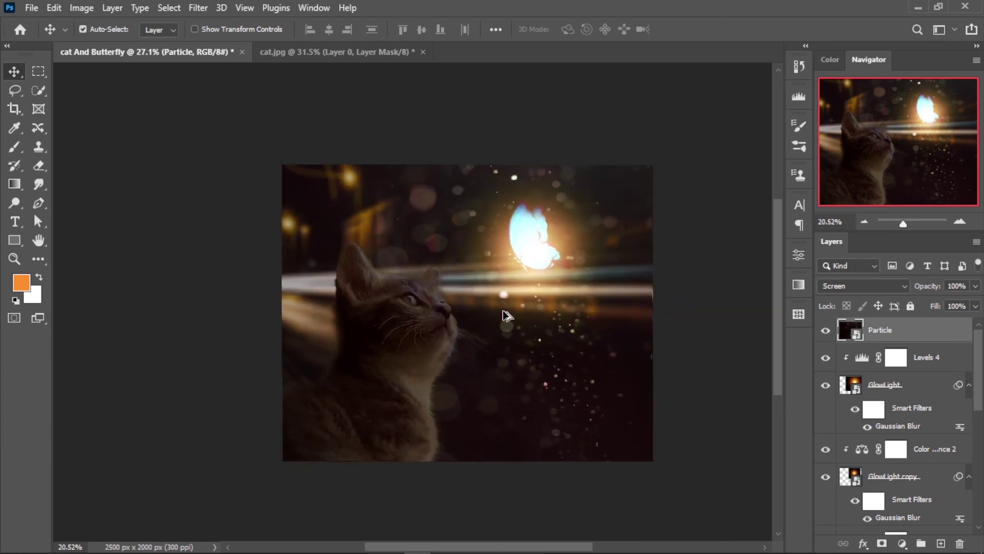
scroll(571, 369, down, 2)
scroll(564, 379, down, 1)
scroll(564, 379, up, 2)
scroll(515, 328, up, 2)
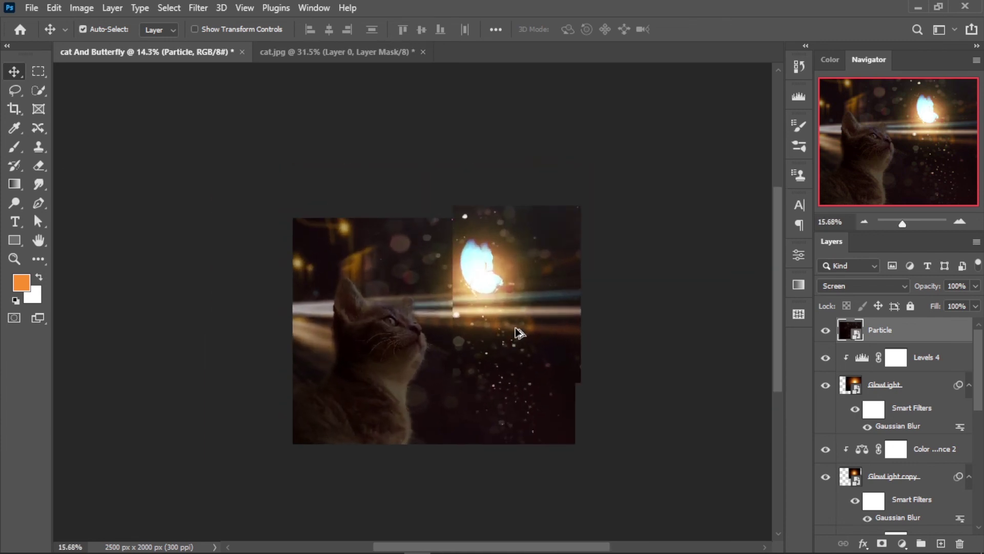
scroll(516, 328, up, 2)
click(935, 367)
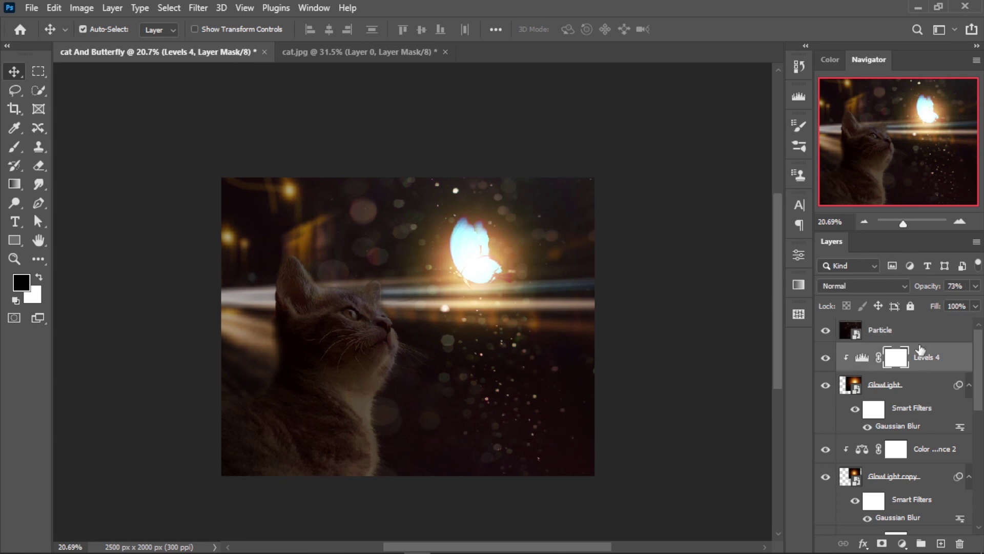
click(926, 330)
key(ctrl+shift+alt+e)
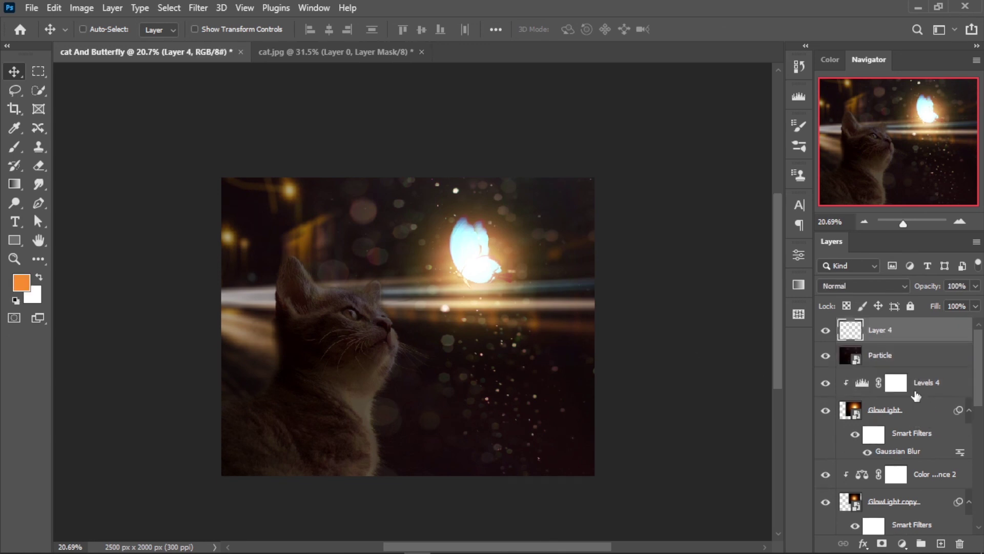
click(198, 8)
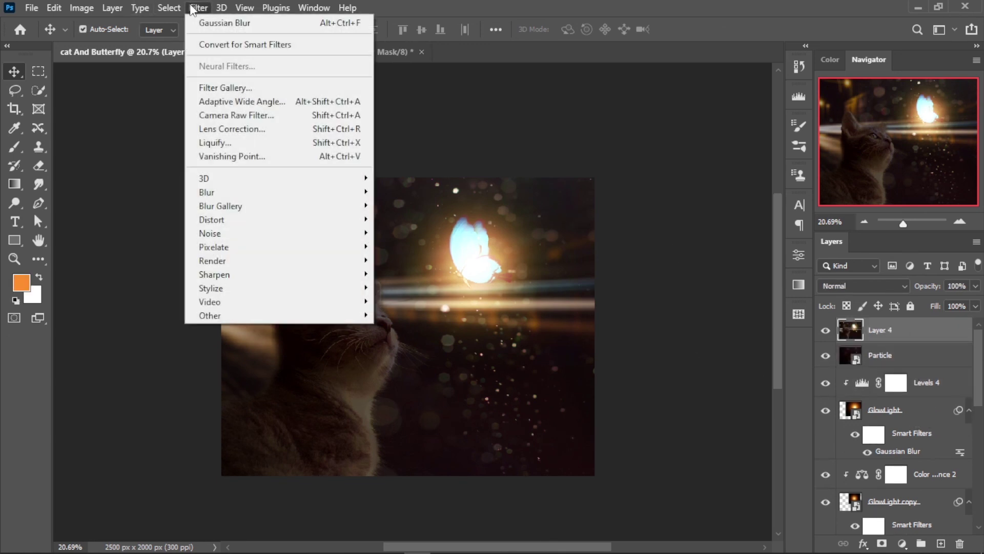
In the Camera Raw Filter's Basic panel, set Tint to +24 and Clarity to +49.
click(257, 115)
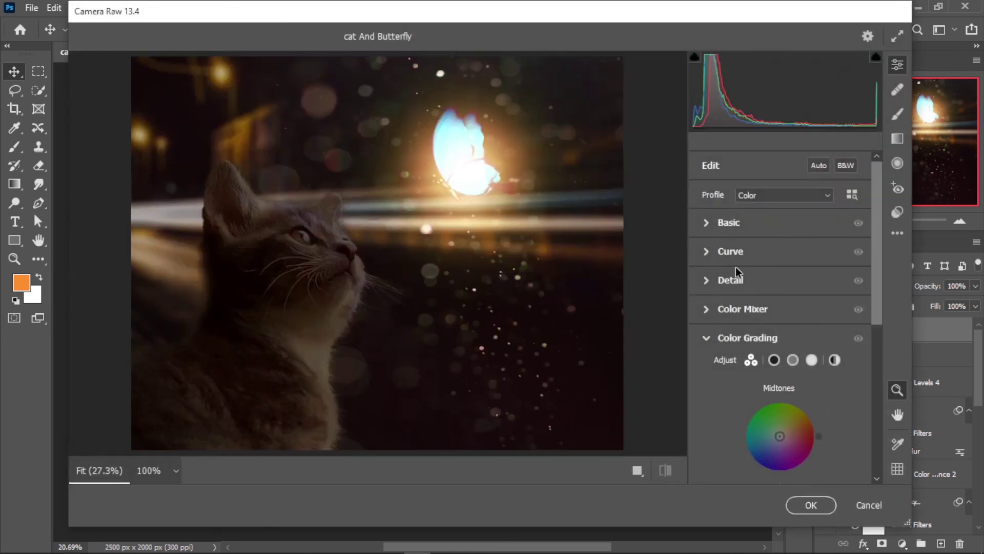
click(711, 225)
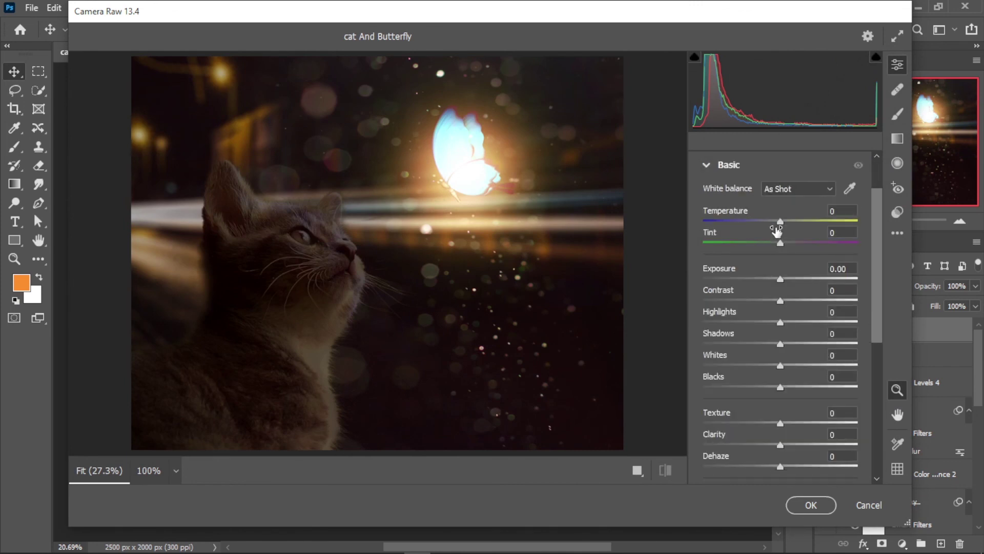
mouse_move(776, 230)
mouse_down()
mouse_move(751, 230)
mouse_move(800, 244)
mouse_up()
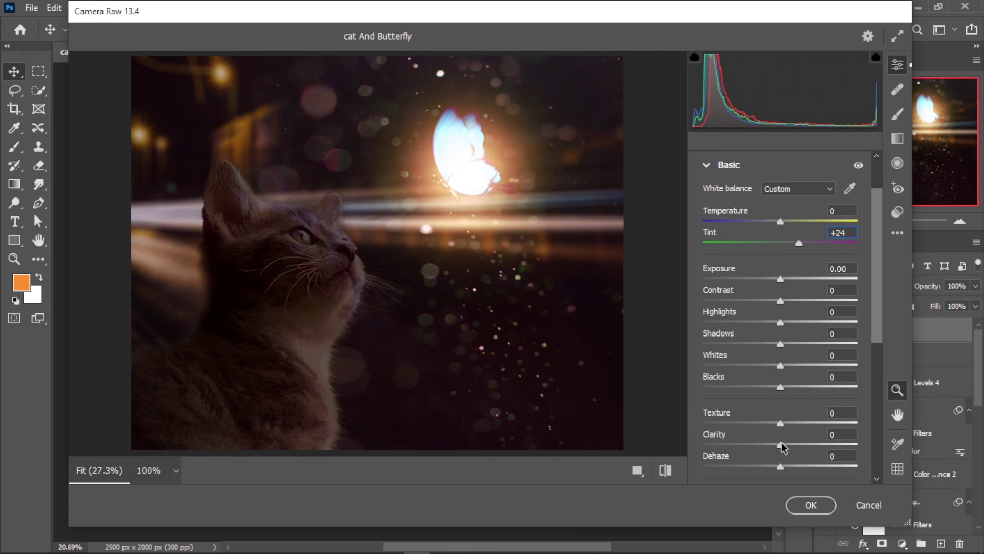
drag(782, 445, 818, 445)
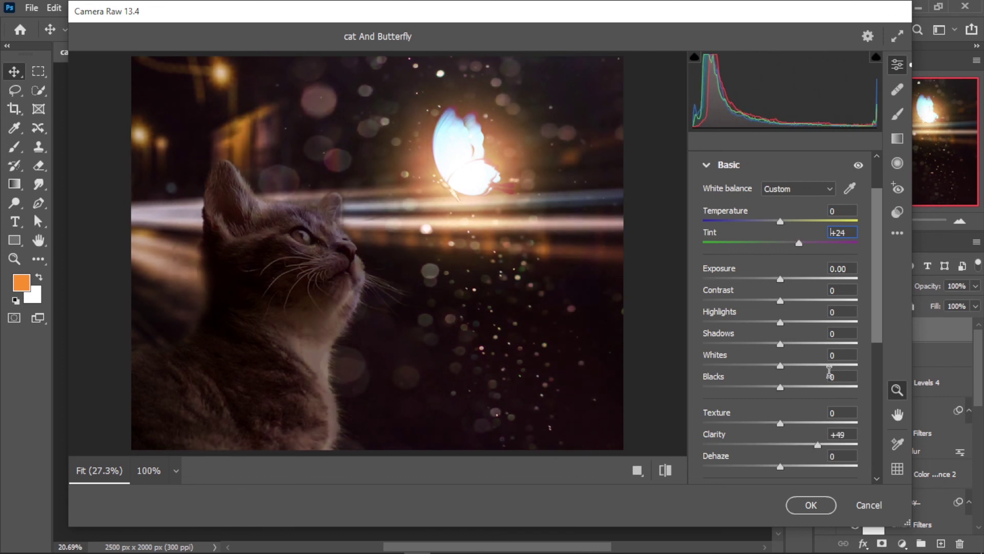
click(707, 167)
Add midtone and shadow curve points, set Sharpening to 31, and apply the Camera Raw grade.
click(706, 251)
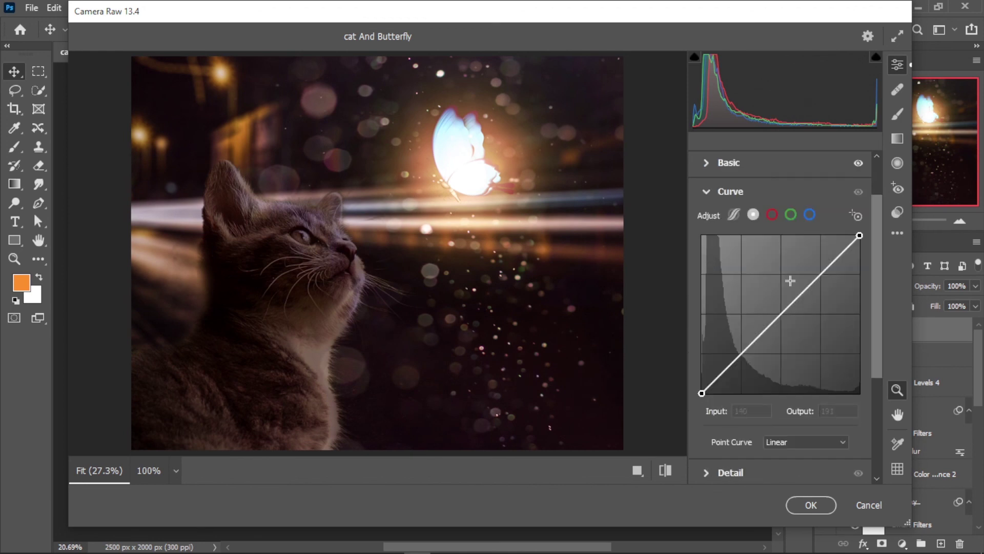
drag(791, 305, 797, 317)
drag(797, 317, 781, 308)
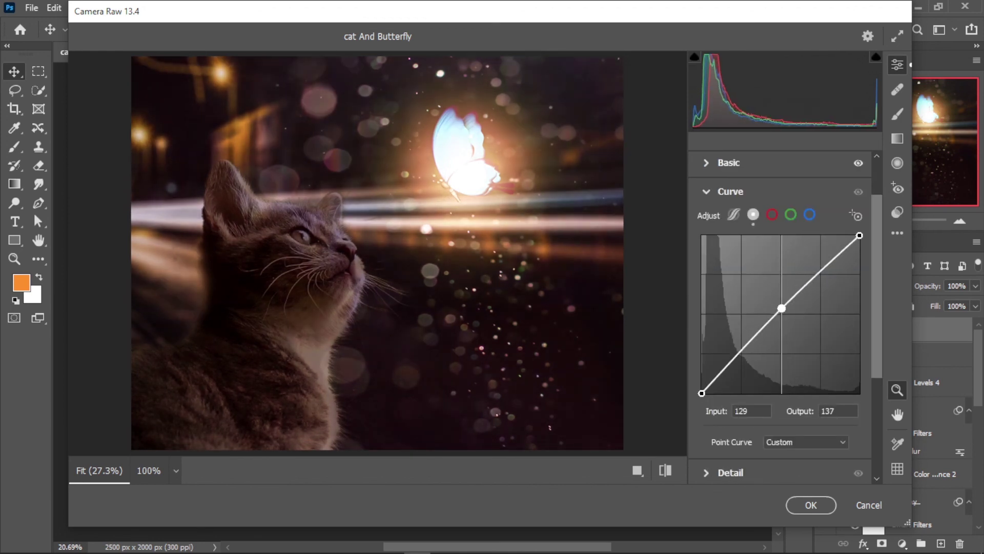
click(747, 352)
scroll(759, 405, down, 3)
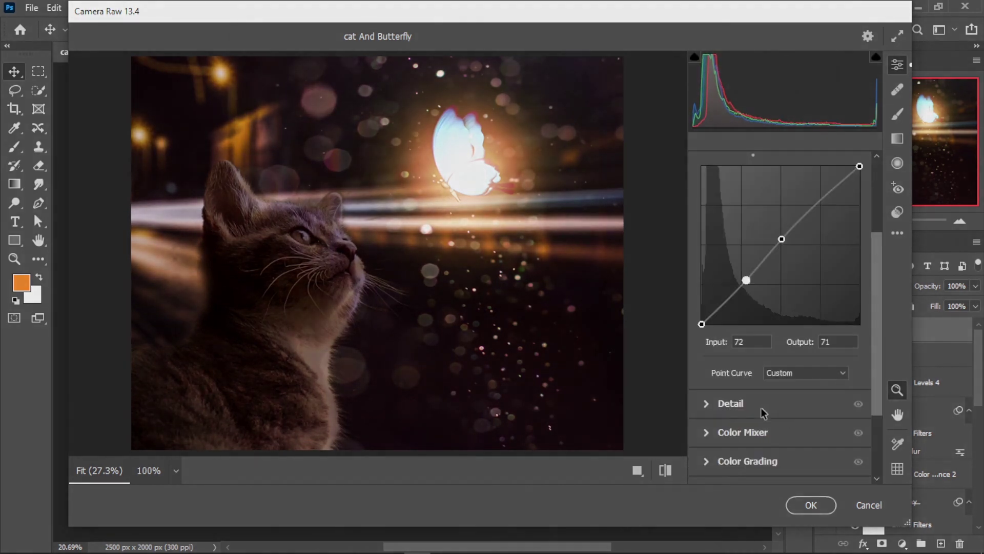
click(709, 337)
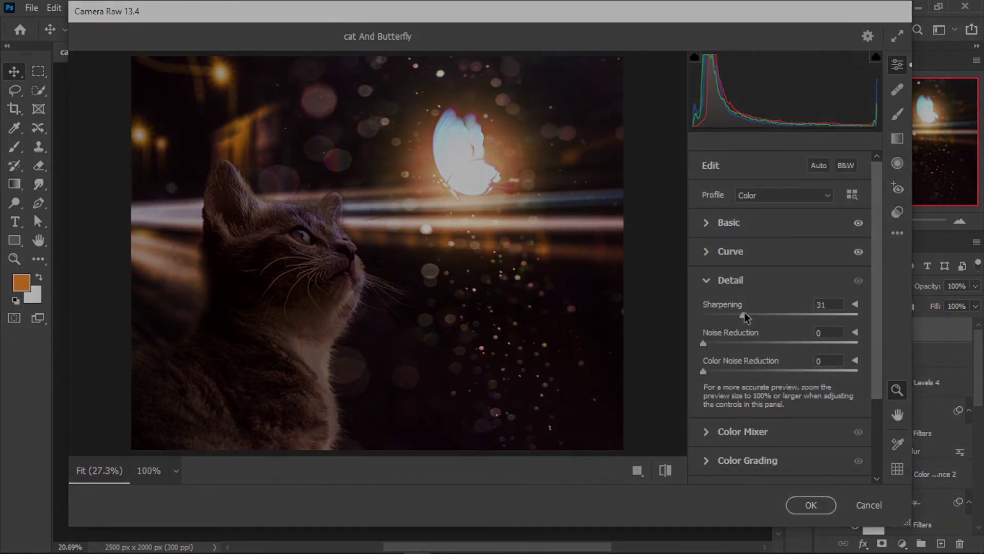
drag(746, 313, 757, 313)
click(811, 504)
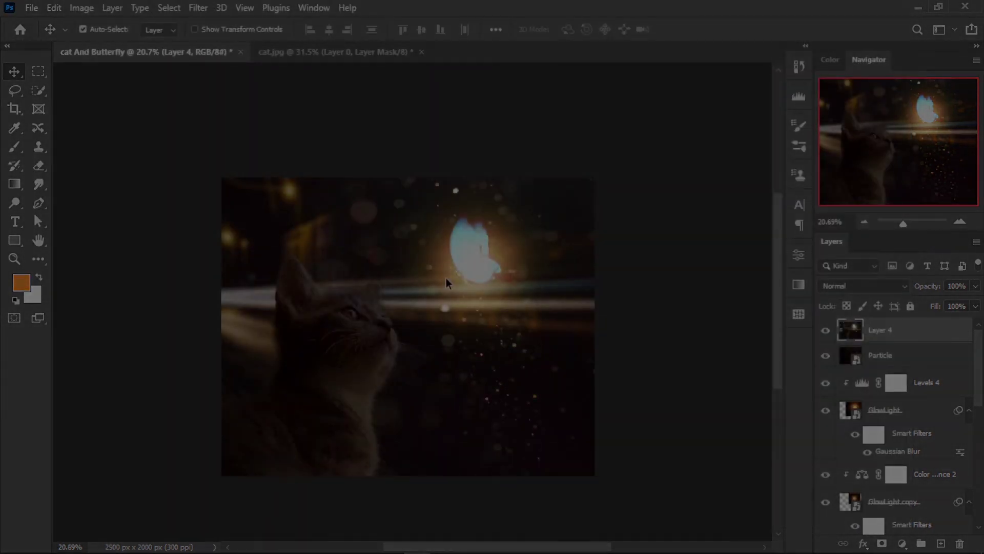
scroll(507, 325, up, 2)
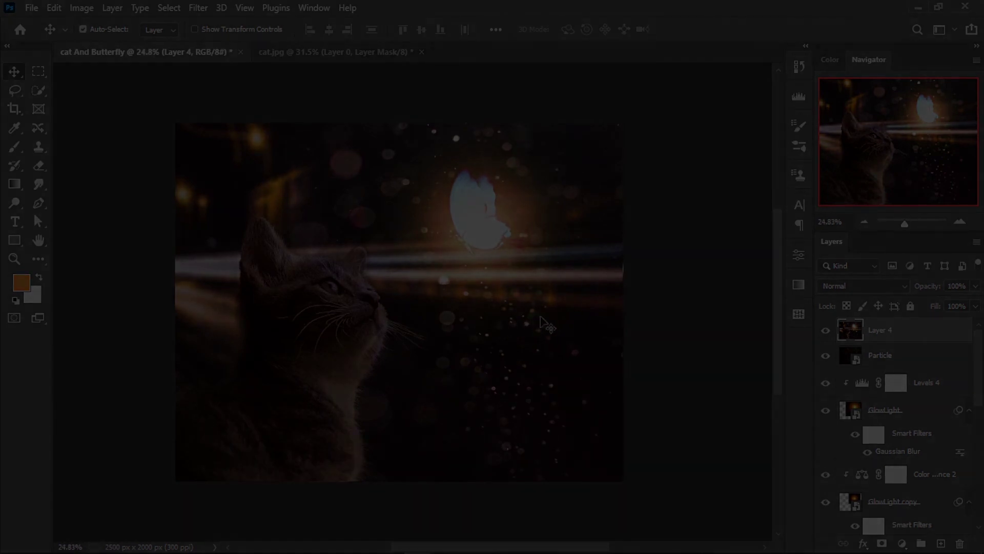